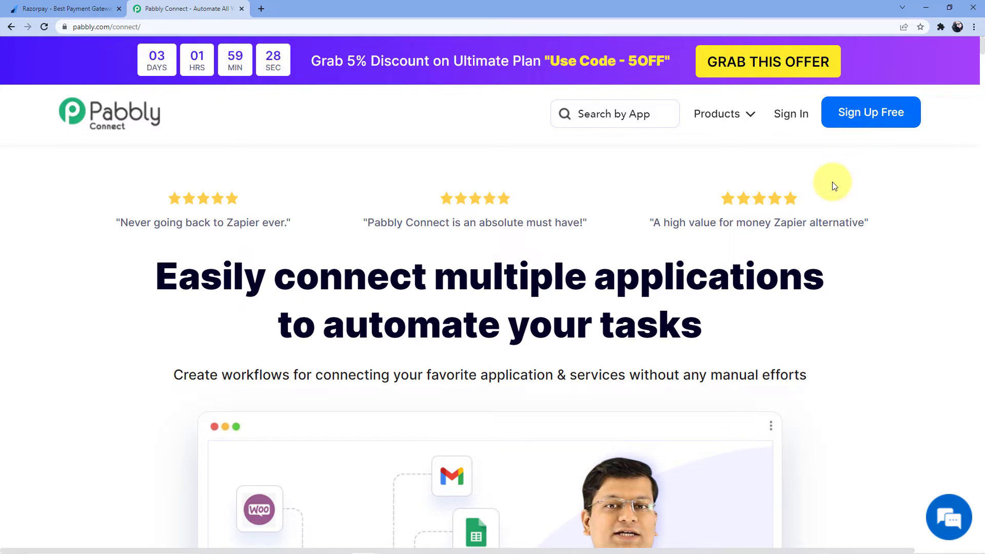
Sign in to the Pabbly account and open the Pabbly Connect dashboard from All Apps
click(789, 119)
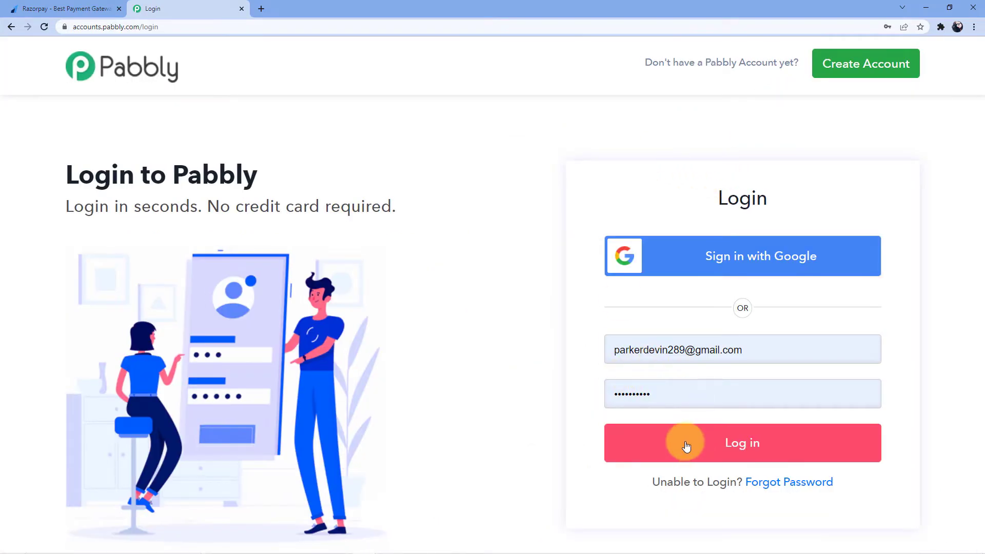
click(685, 442)
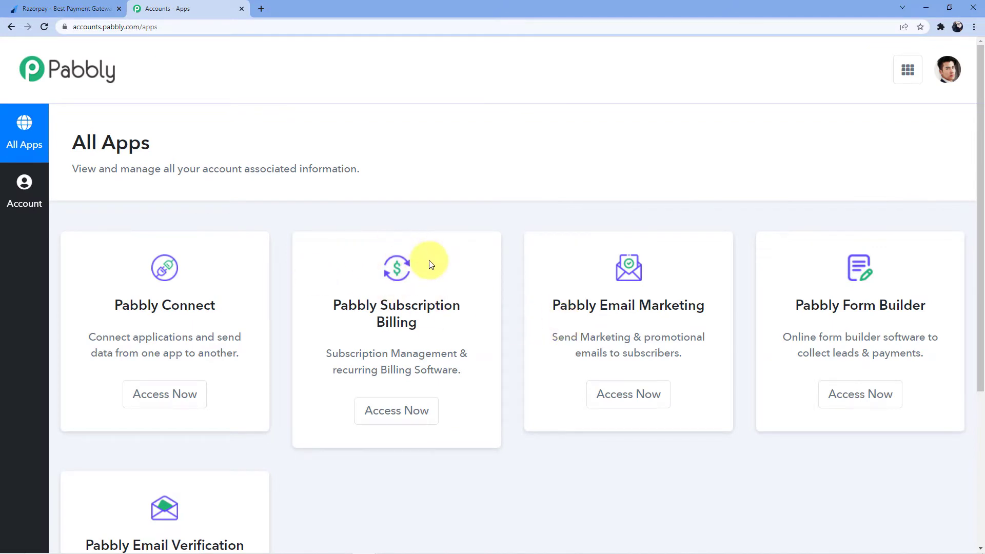
scroll(436, 260, down, 1)
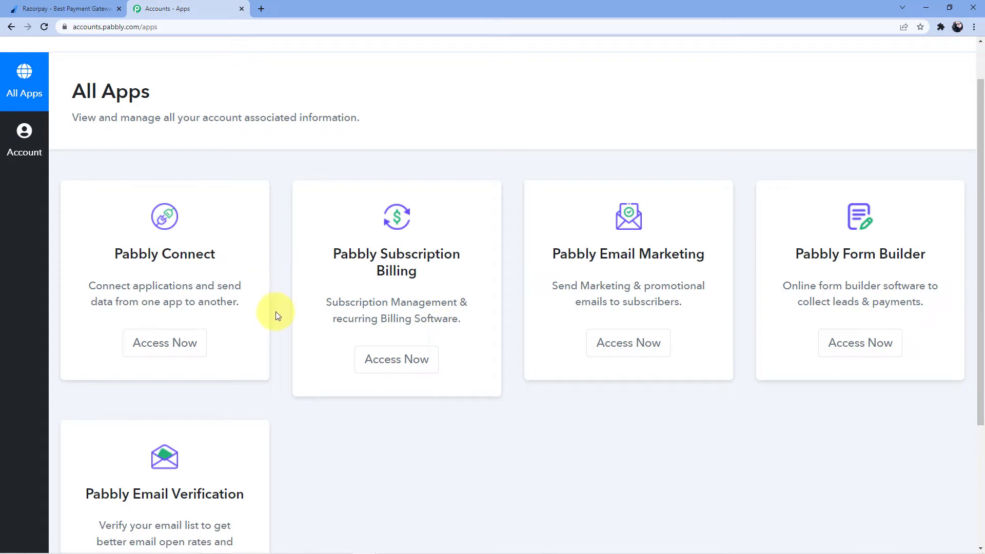
click(166, 347)
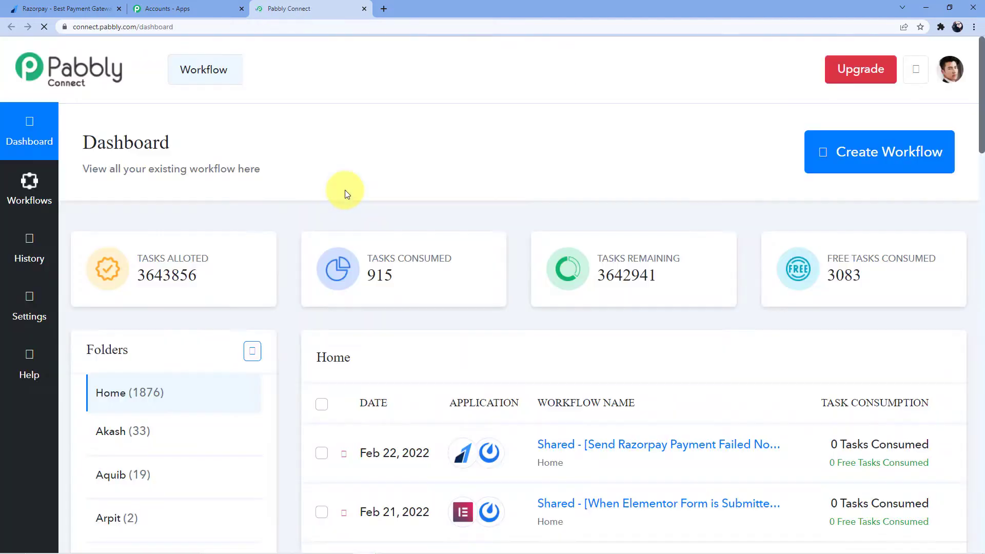
scroll(461, 211, down, 4)
scroll(542, 206, down, 15)
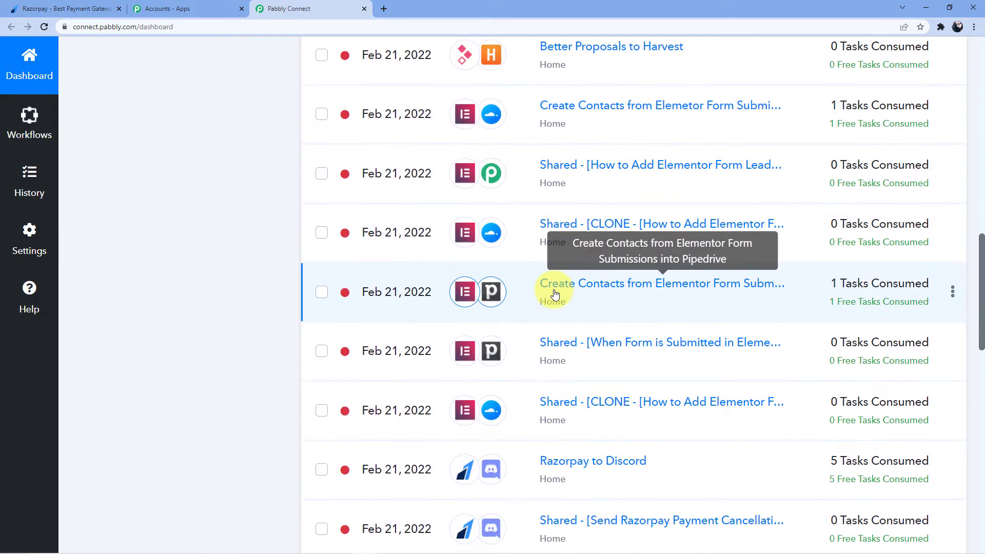
scroll(541, 323, up, 5)
scroll(538, 328, up, 15)
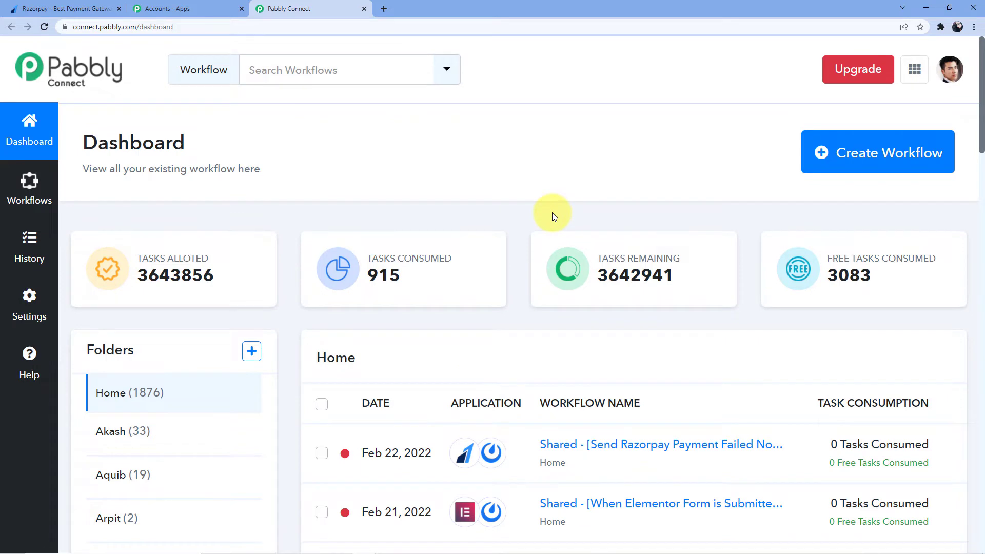
Create a new workflow named 'Razorpay to Mattermost'
click(834, 154)
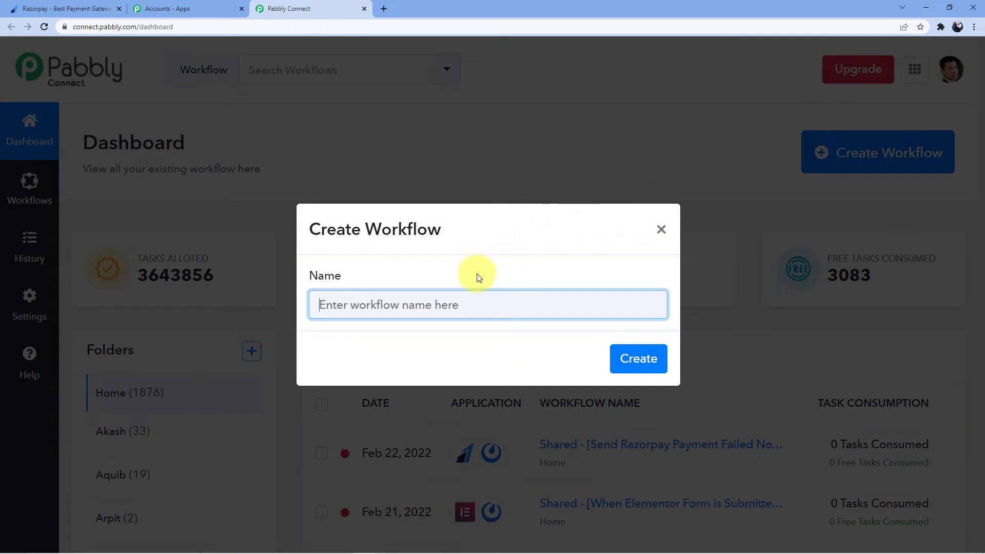
click(461, 309)
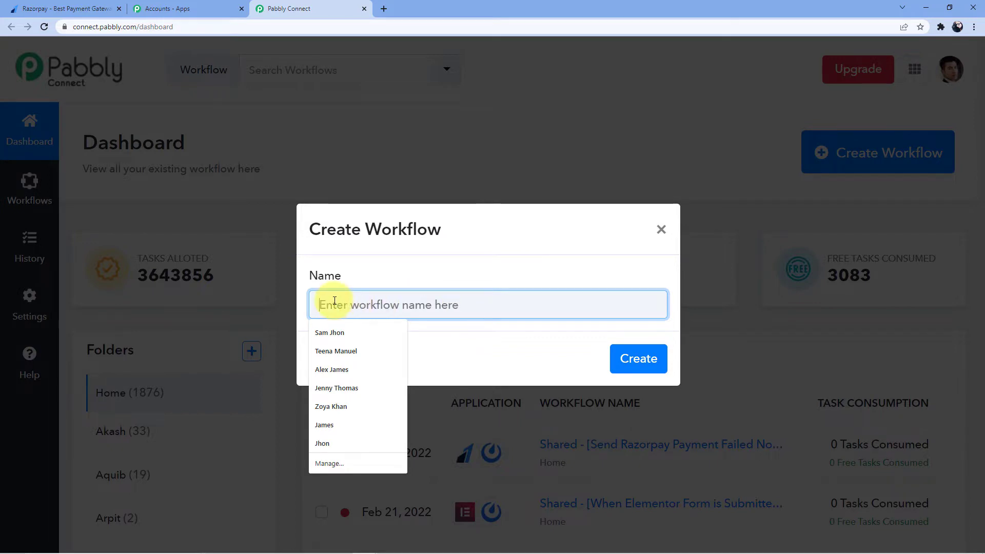
text(Rzzorpay)
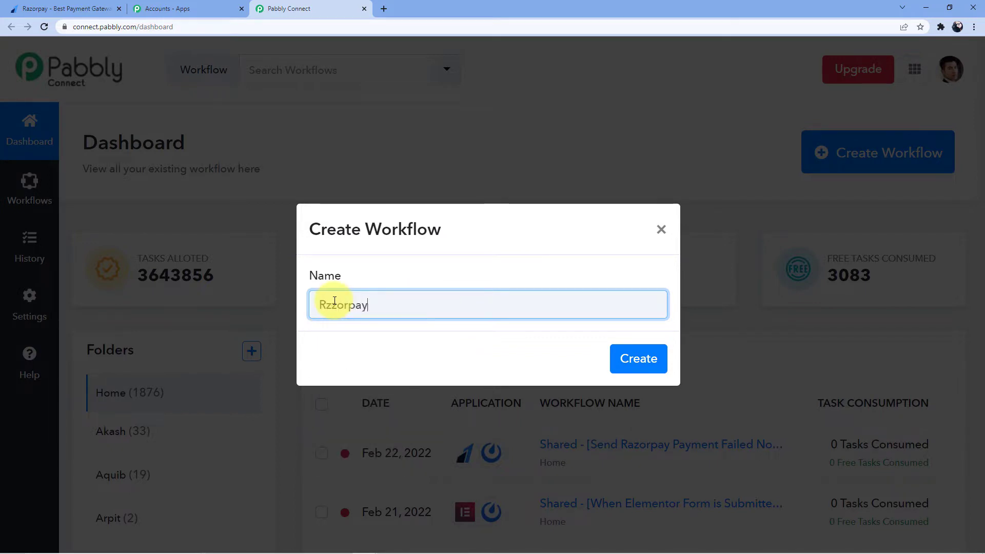
key(BackSpace)
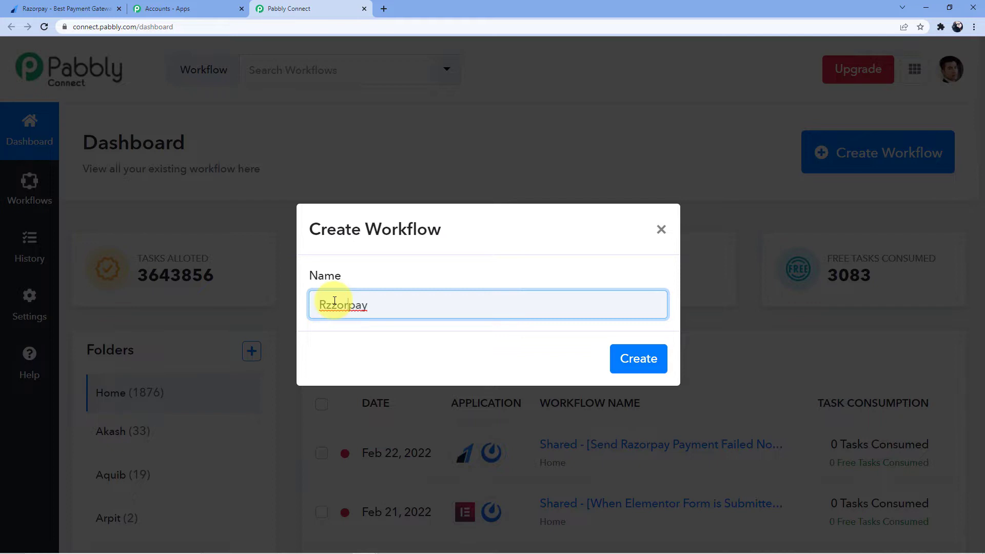
key(BackSpace)
text(a)
key(End)
text(to Mattermost)
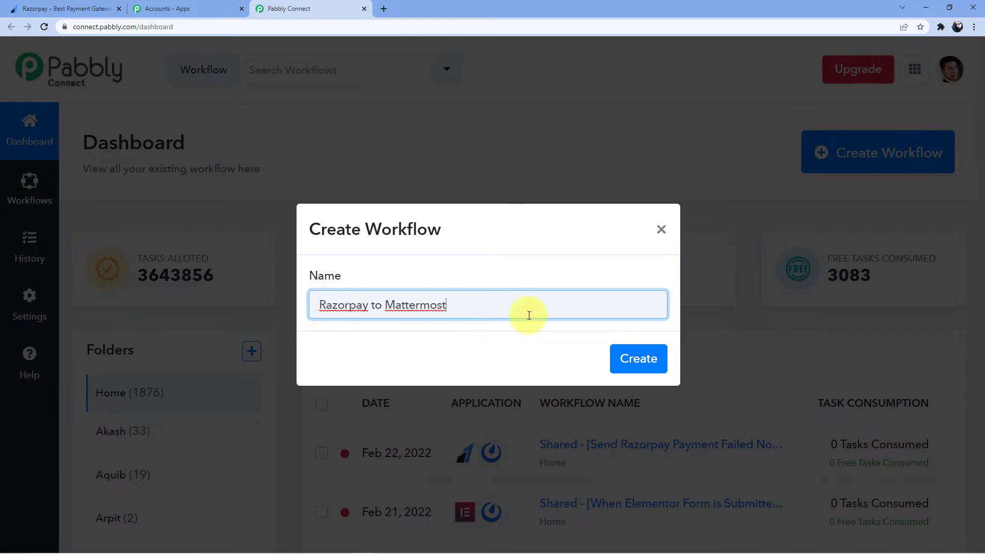
click(620, 363)
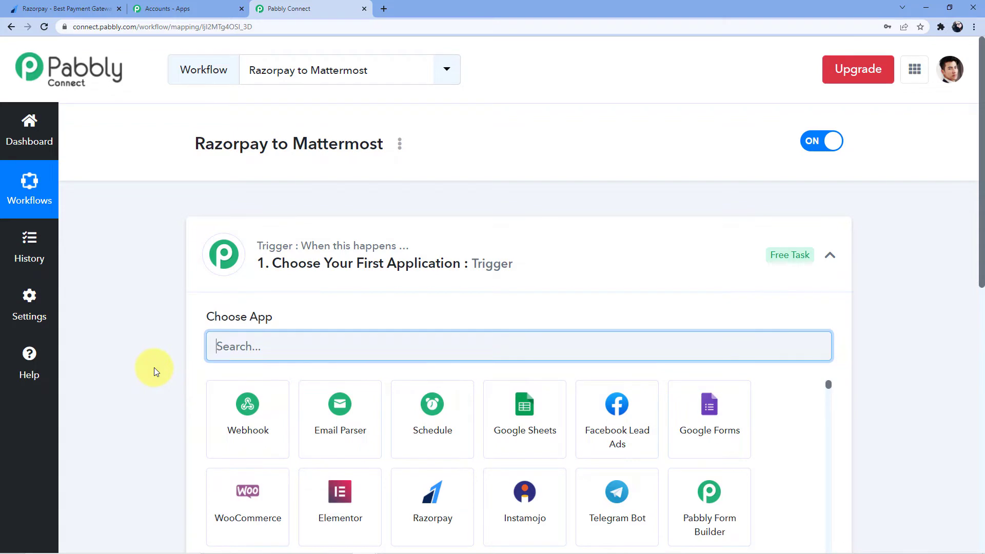
Search for Razorpay and choose it as the trigger app
scroll(153, 367, down, 7)
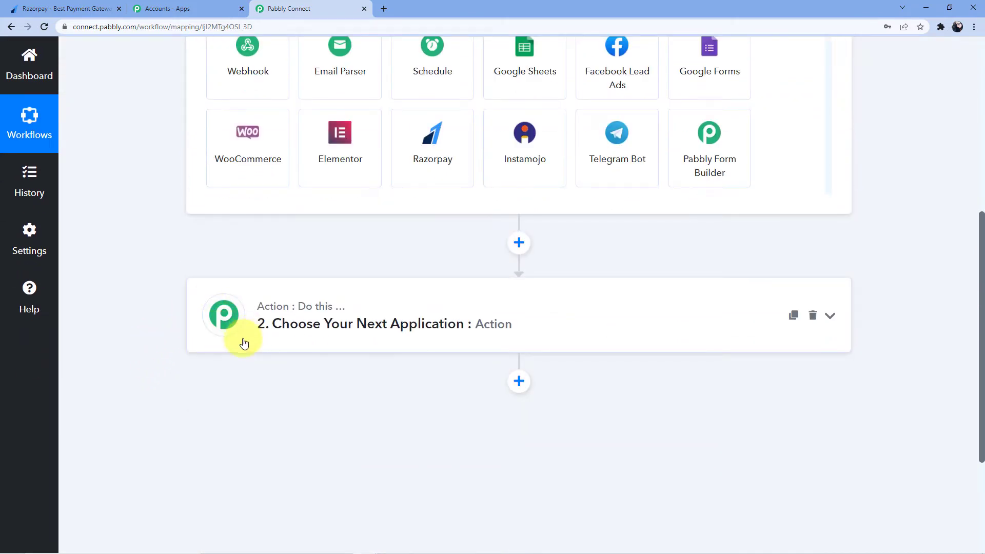
scroll(161, 347, up, 6)
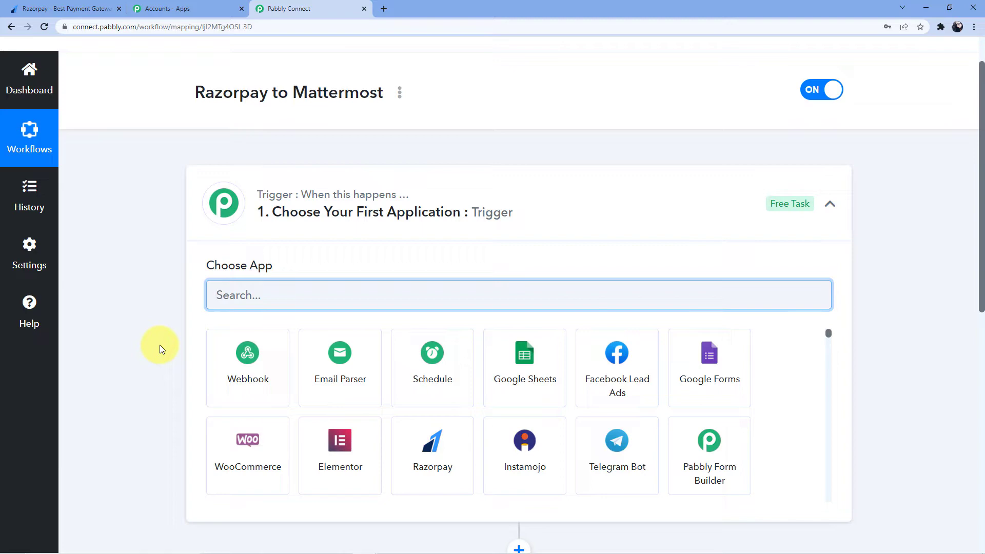
scroll(163, 294, down, 7)
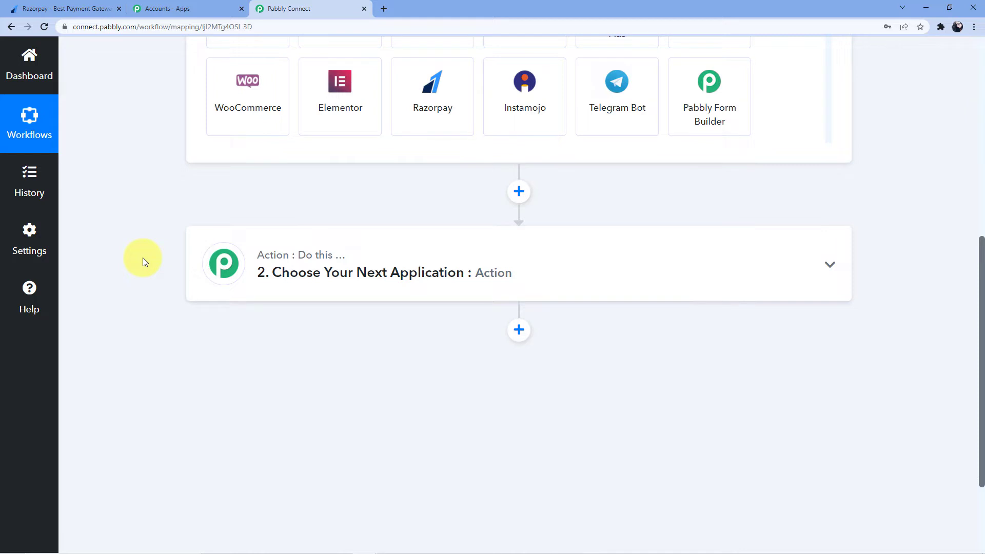
scroll(142, 257, up, 5)
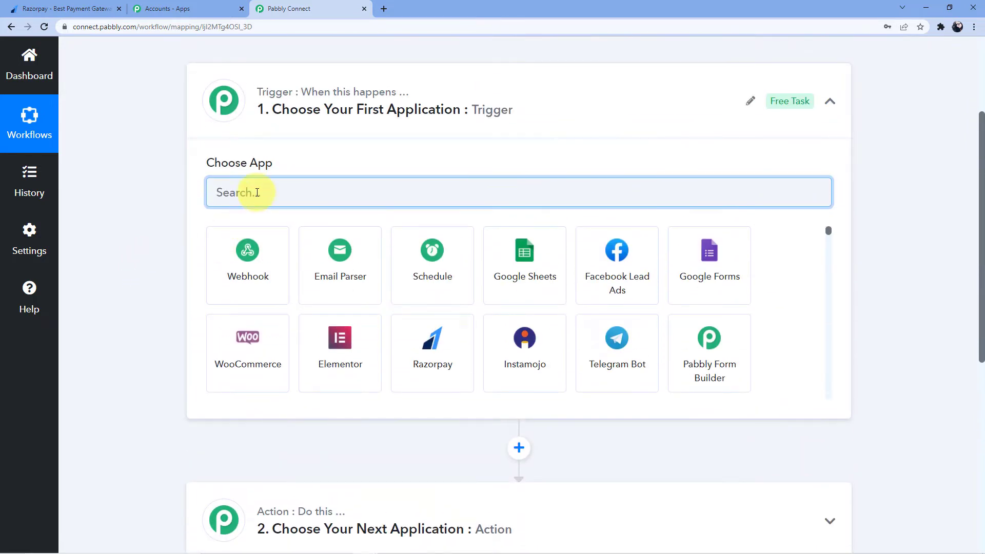
text(Razorp)
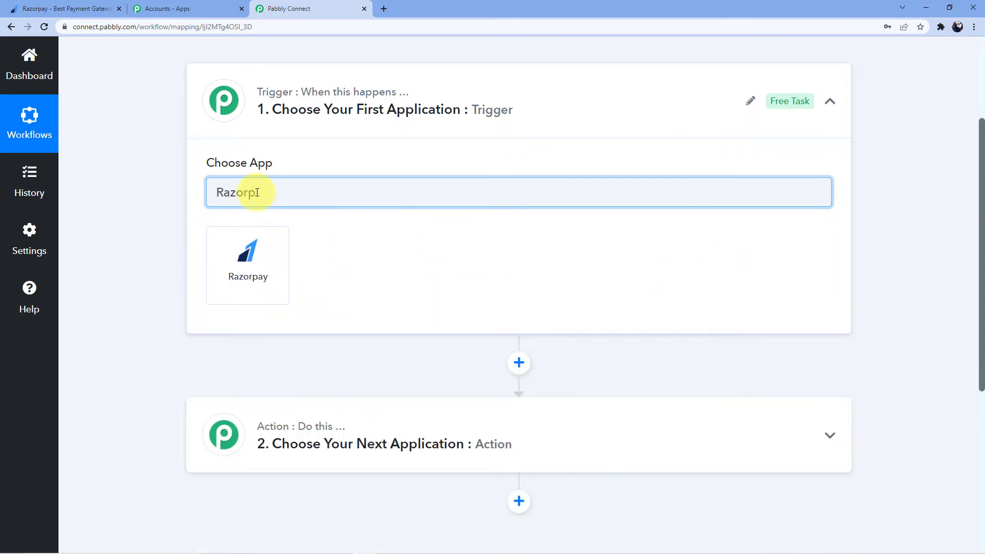
click(268, 250)
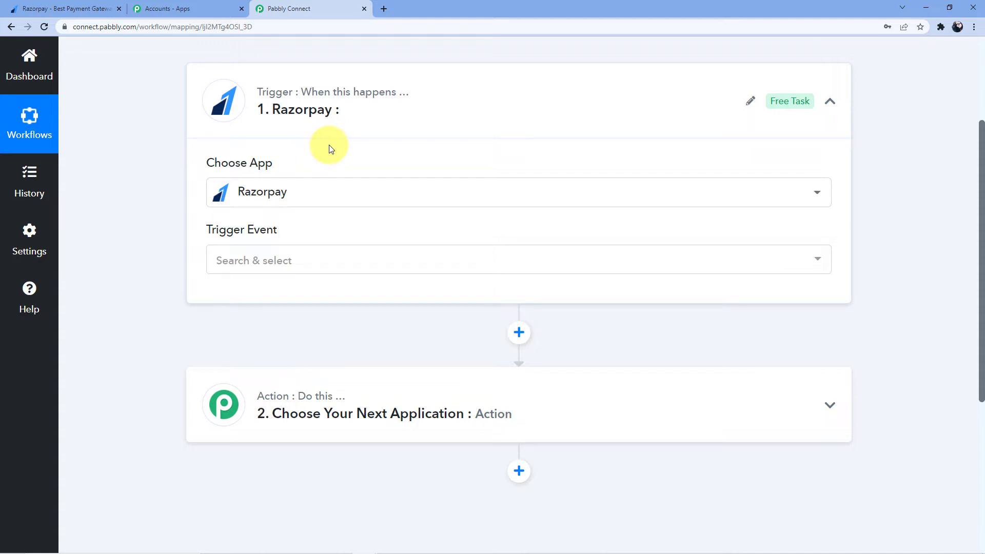
Set the Razorpay trigger event to Payment Failed
click(292, 256)
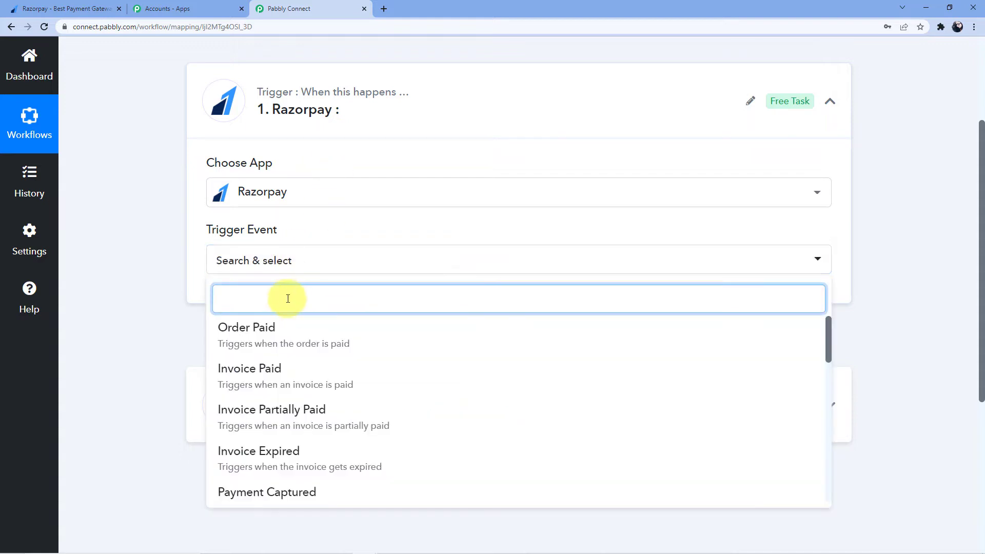
text(Payment)
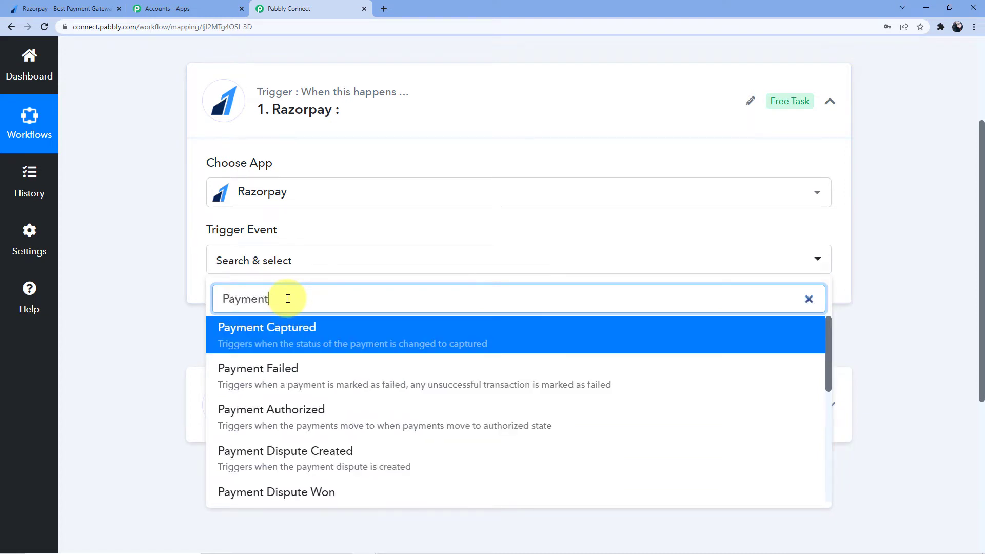
click(289, 369)
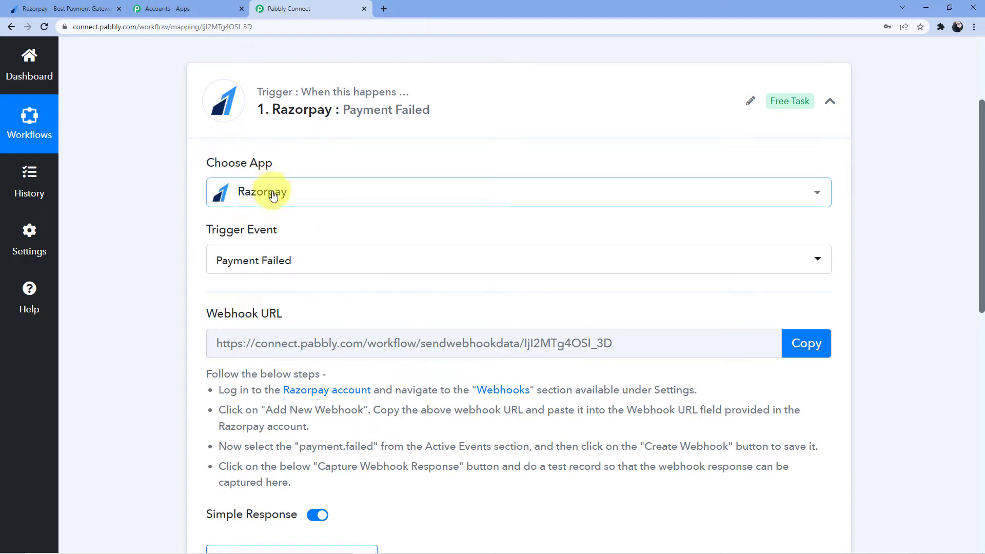
Review the webhook setup instructions under the Webhook URL, then go to the Razorpay tab
scroll(274, 194, down, 3)
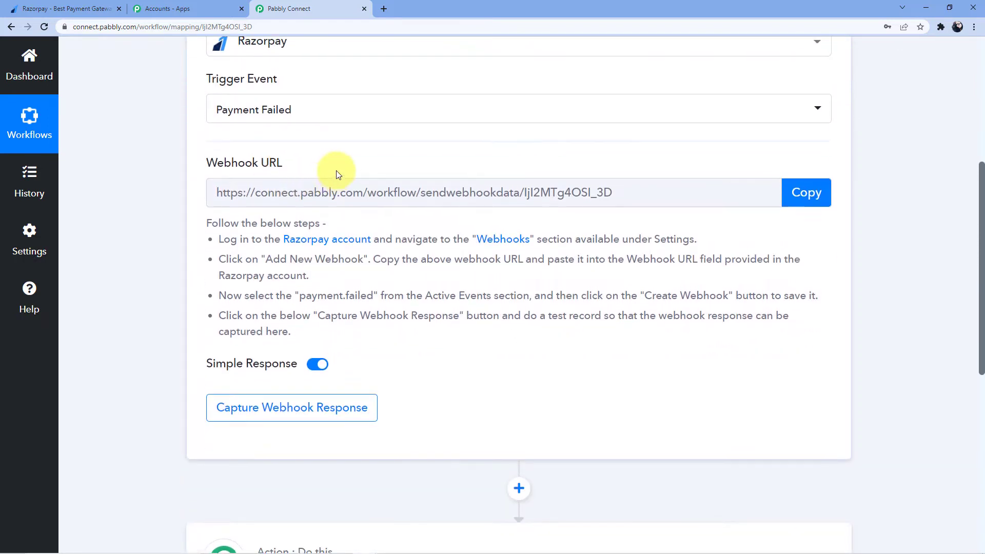
scroll(333, 195, up, 1)
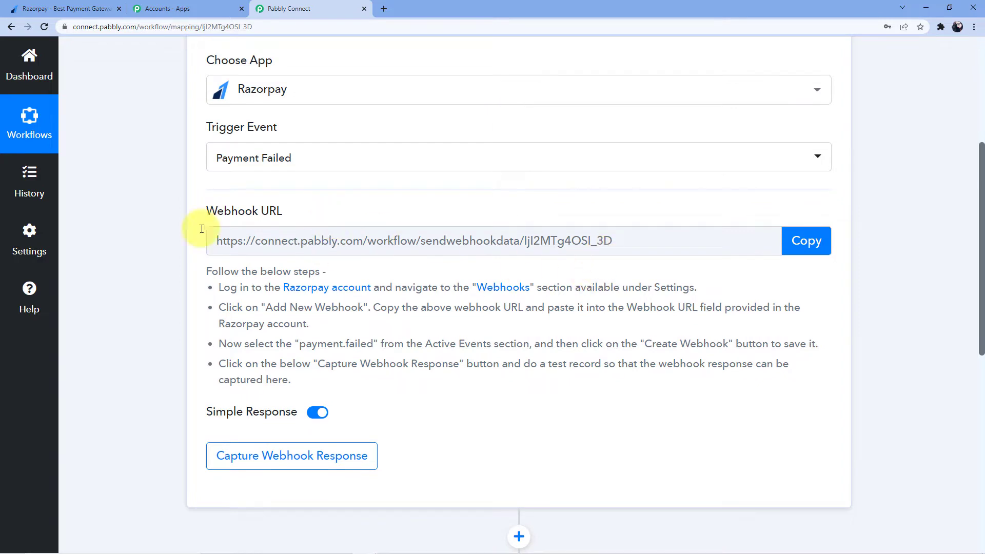
click(94, 8)
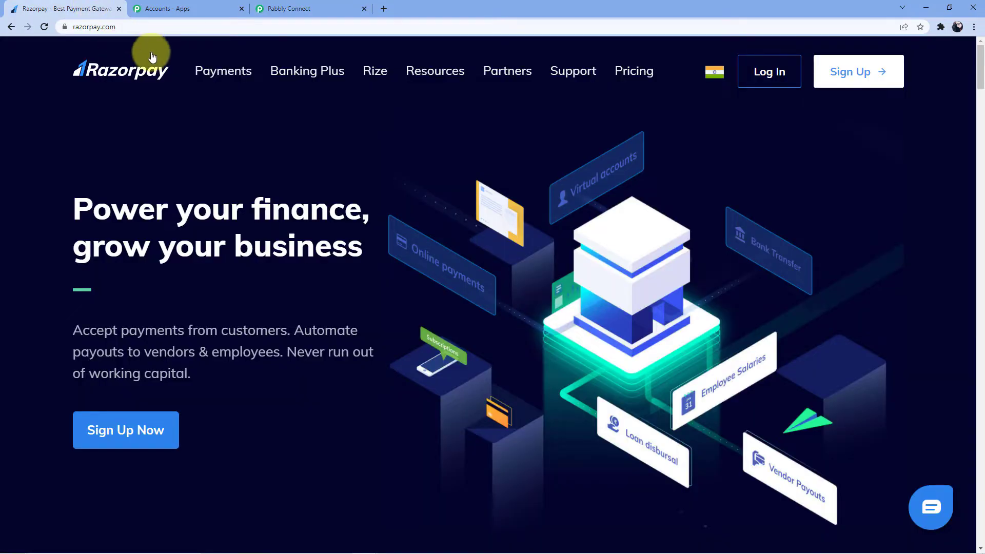
click(324, 9)
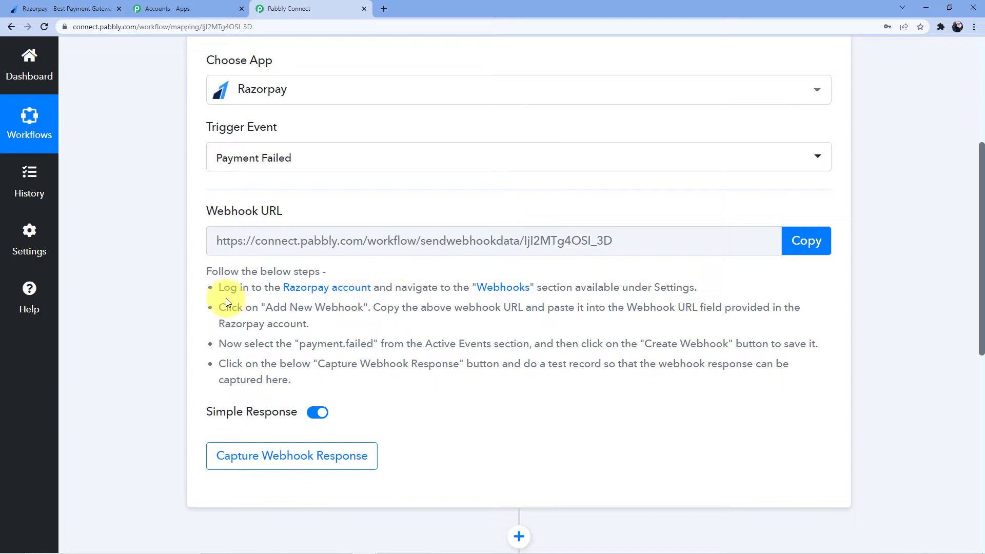
drag(199, 275, 391, 380)
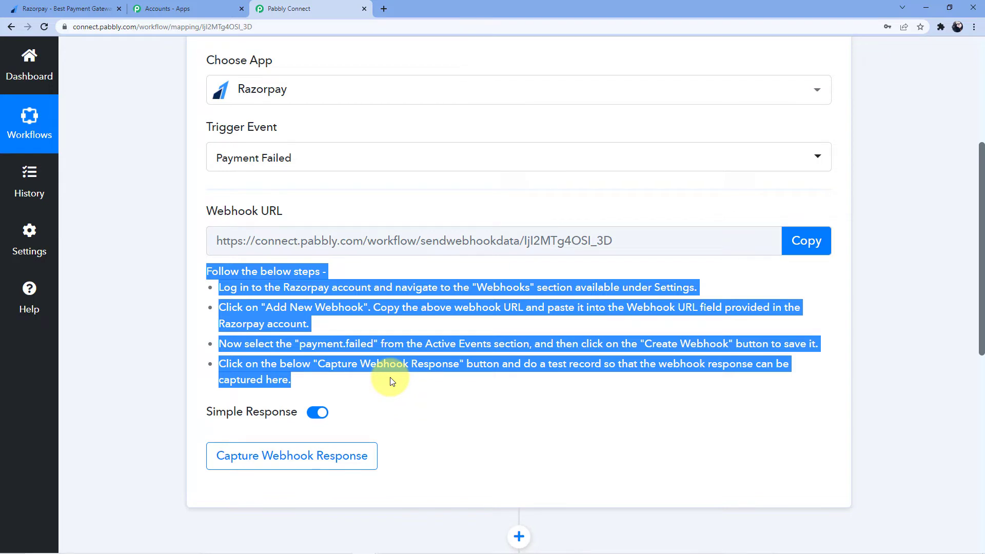
click(83, 9)
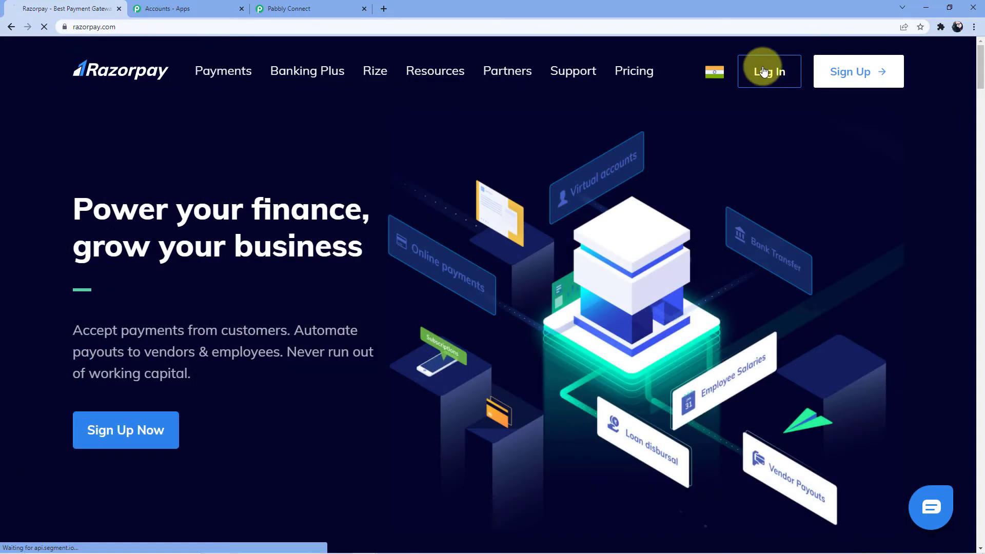
Sign in to the Razorpay Dashboard with Google and copy the Pabbly webhook URL
click(763, 71)
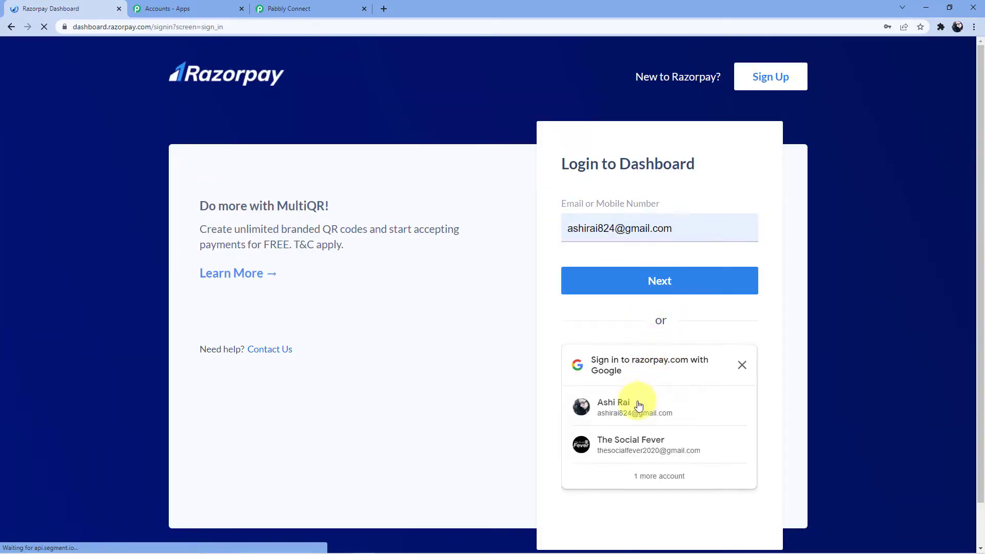
click(623, 395)
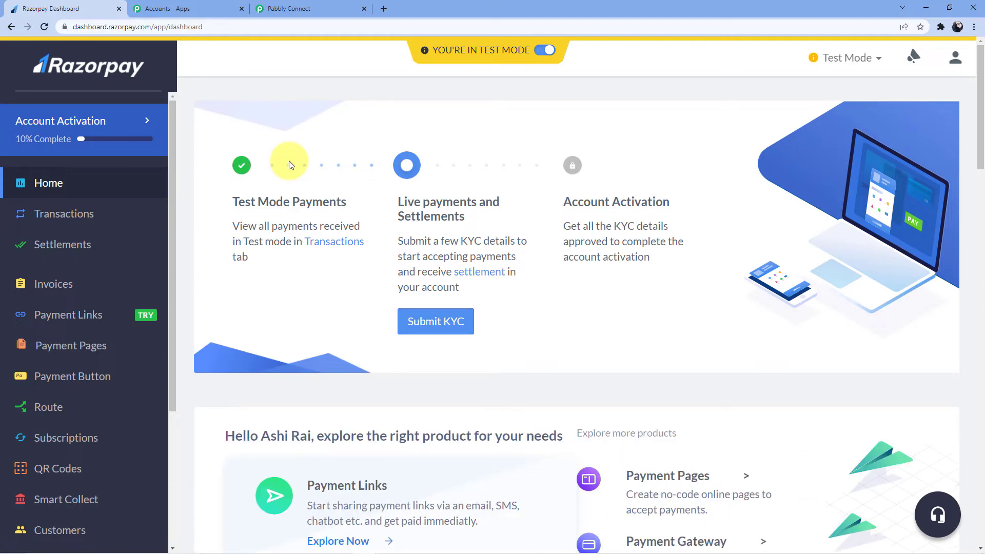
click(319, 8)
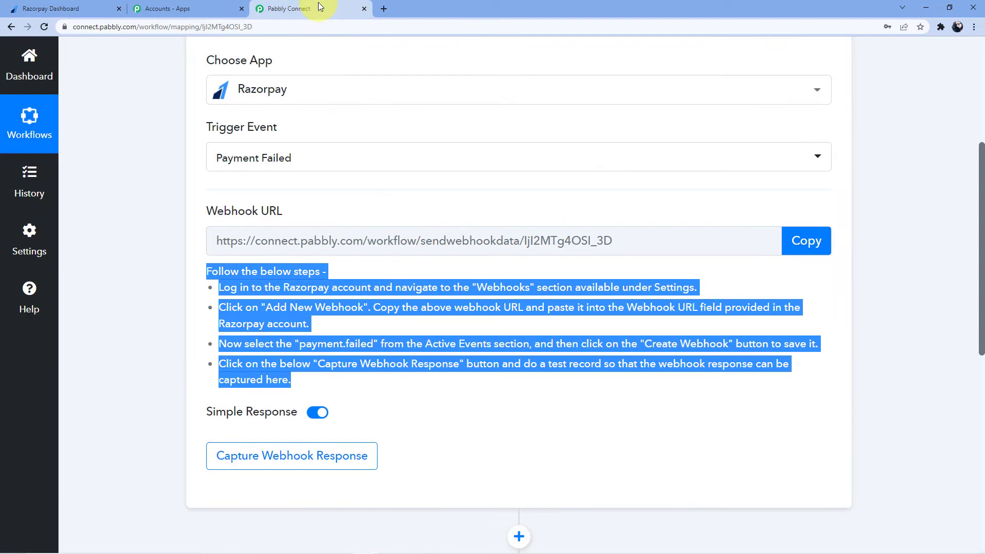
click(815, 242)
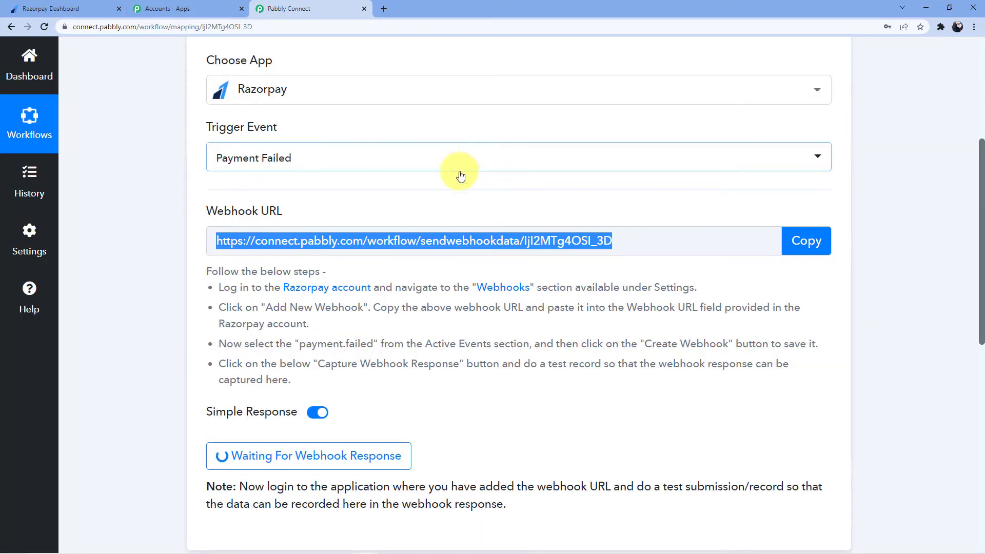
click(51, 8)
scroll(92, 149, down, 7)
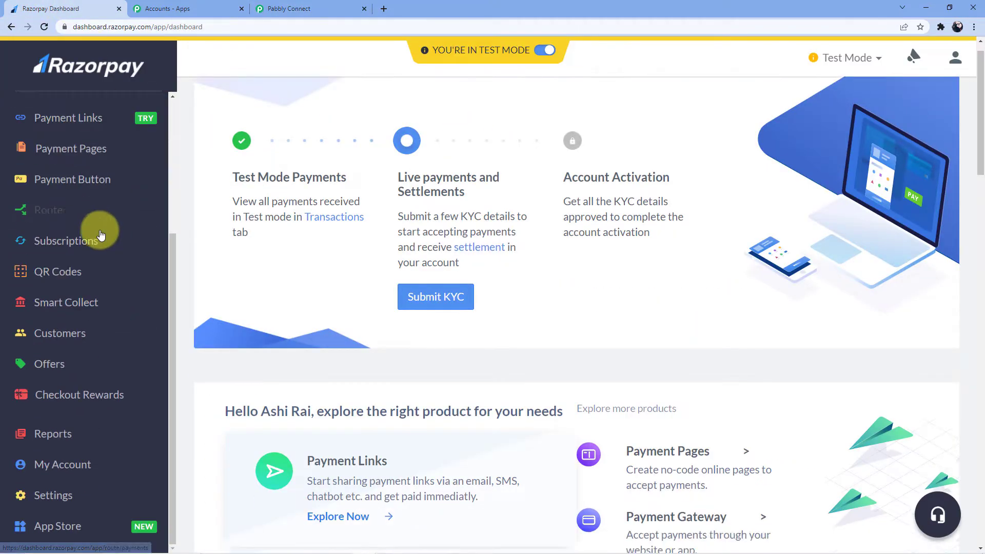
Start a new webhook under Settings > Webhooks and paste the Pabbly webhook URL
click(62, 496)
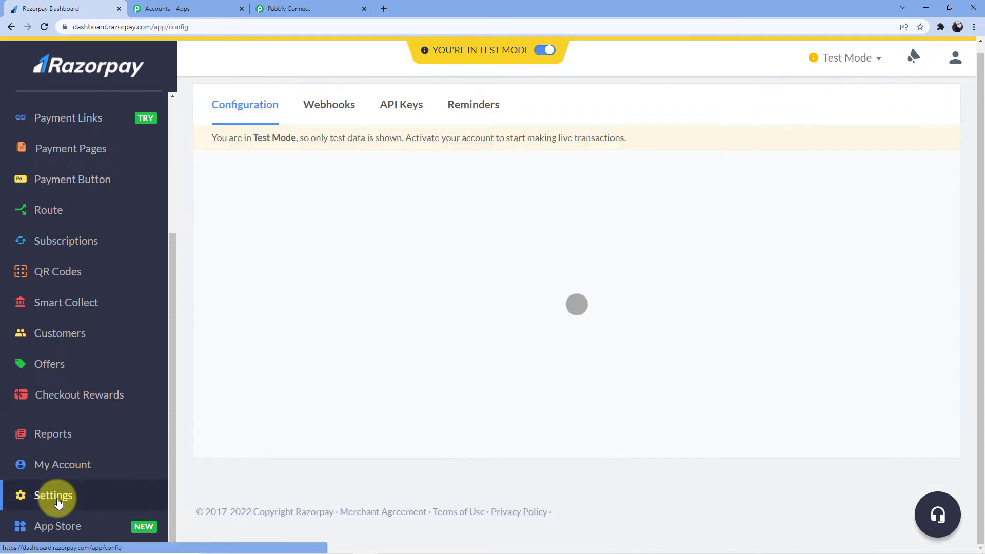
scroll(391, 259, down, 3)
scroll(358, 235, up, 3)
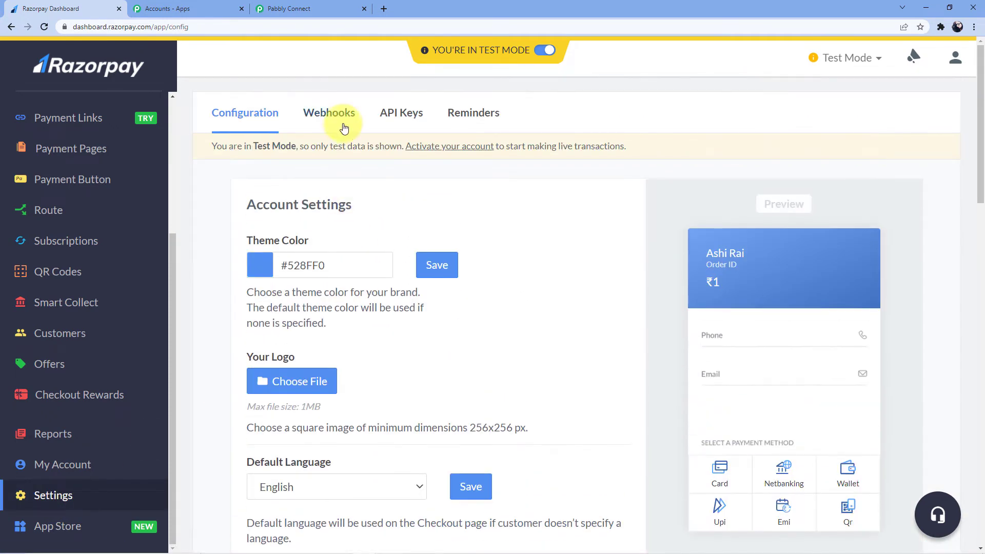
click(340, 123)
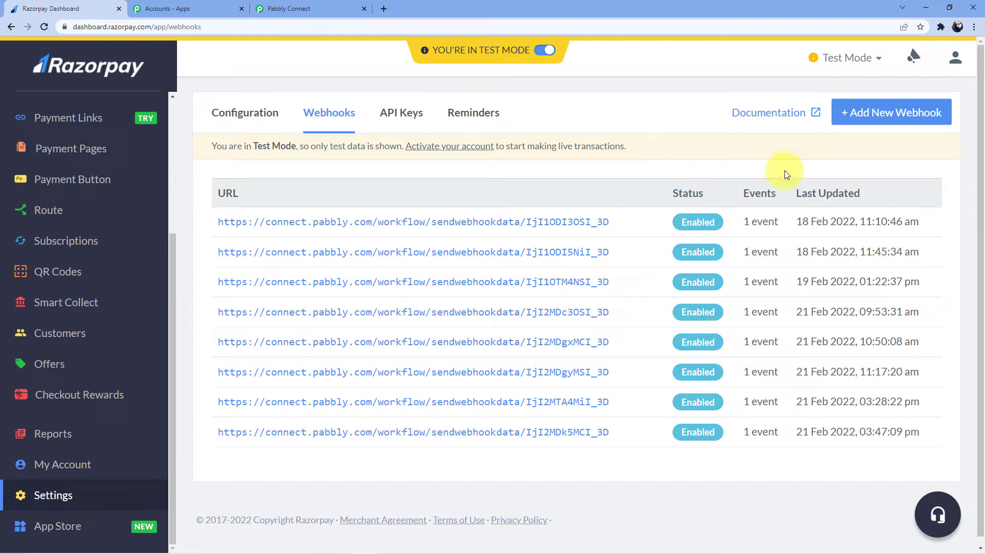
click(875, 110)
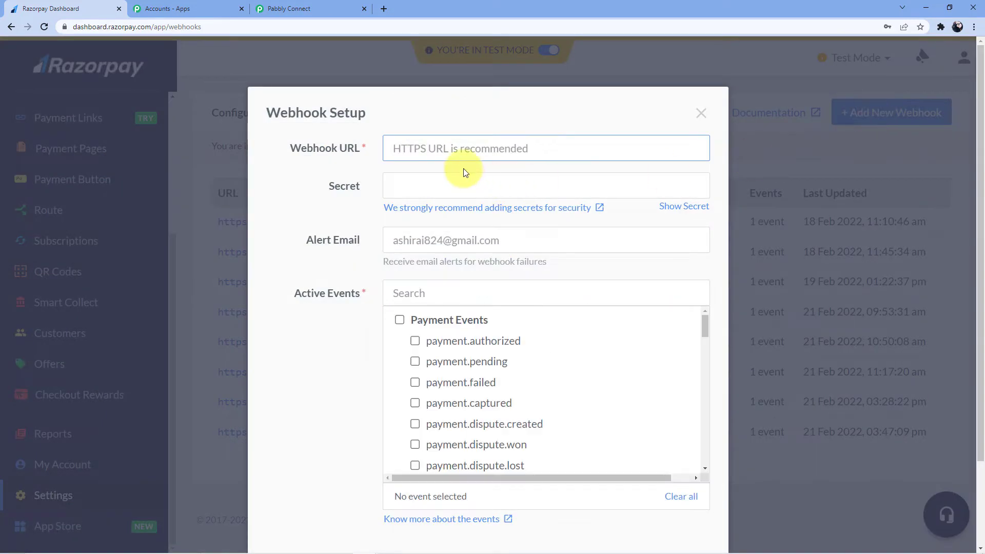
click(465, 153)
key(ctrl+v)
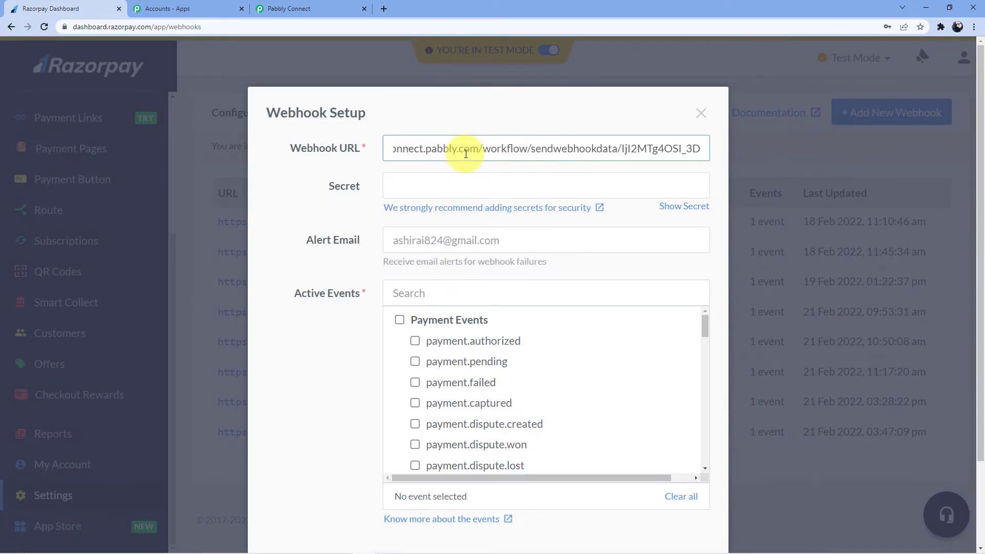
click(302, 8)
click(50, 8)
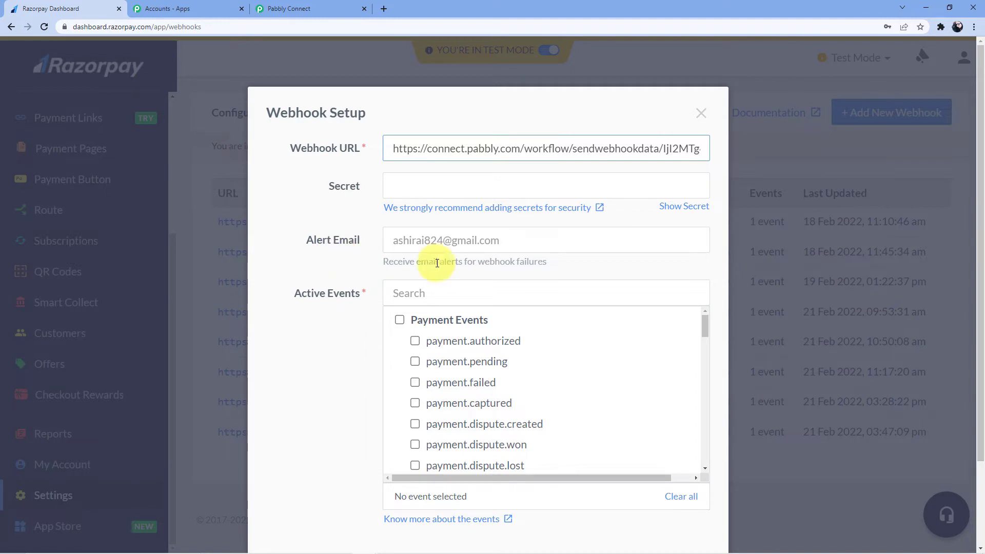
Subscribe the webhook to the payment.failed event only and create it
click(438, 300)
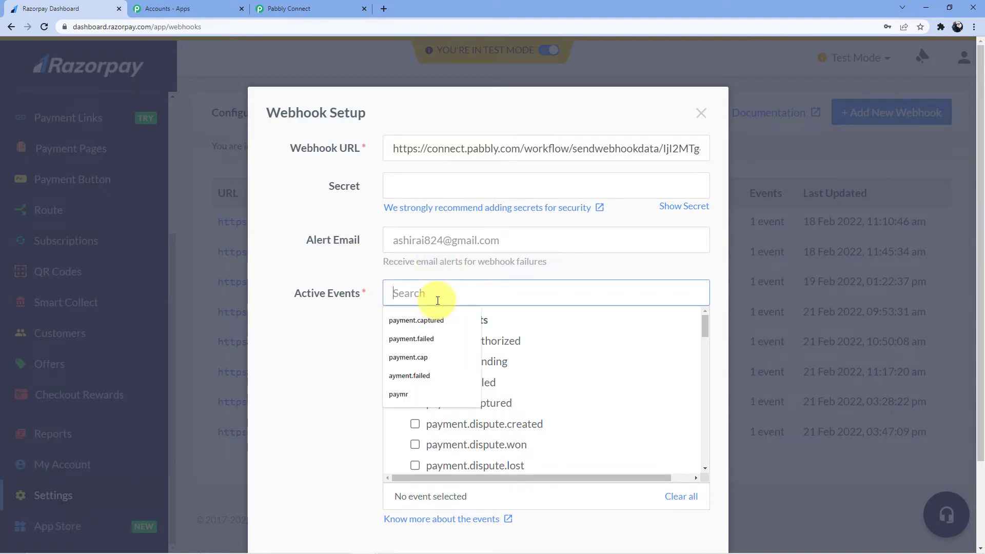
text(payment)
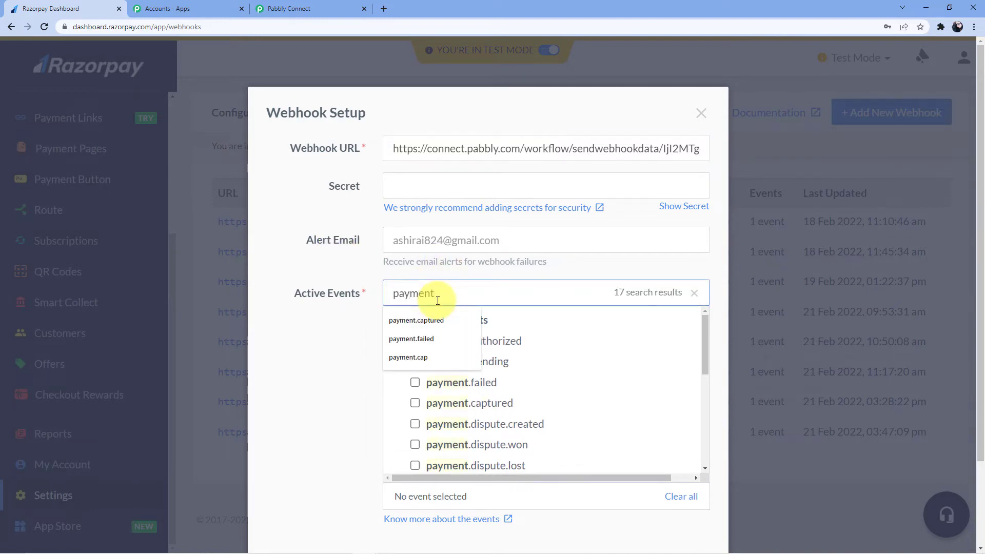
click(444, 333)
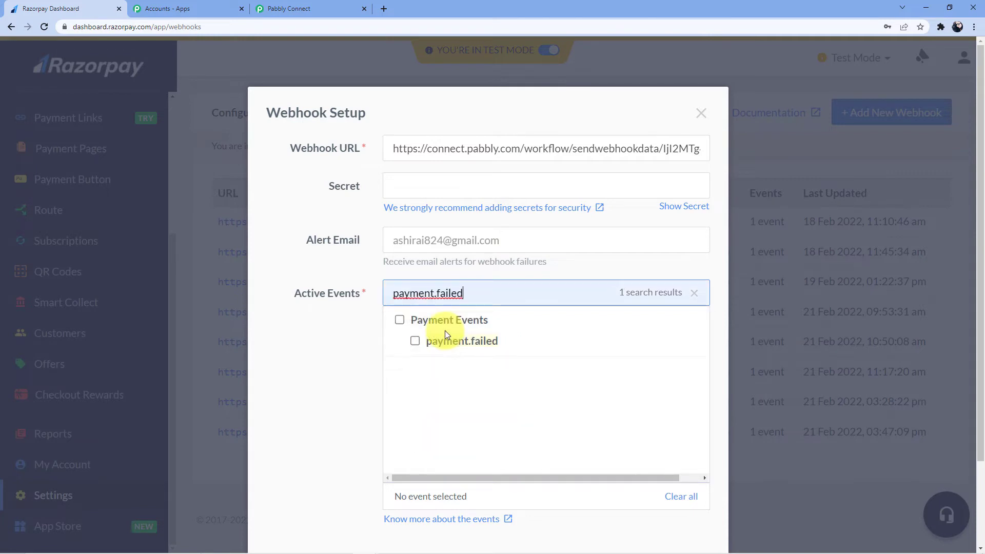
click(415, 345)
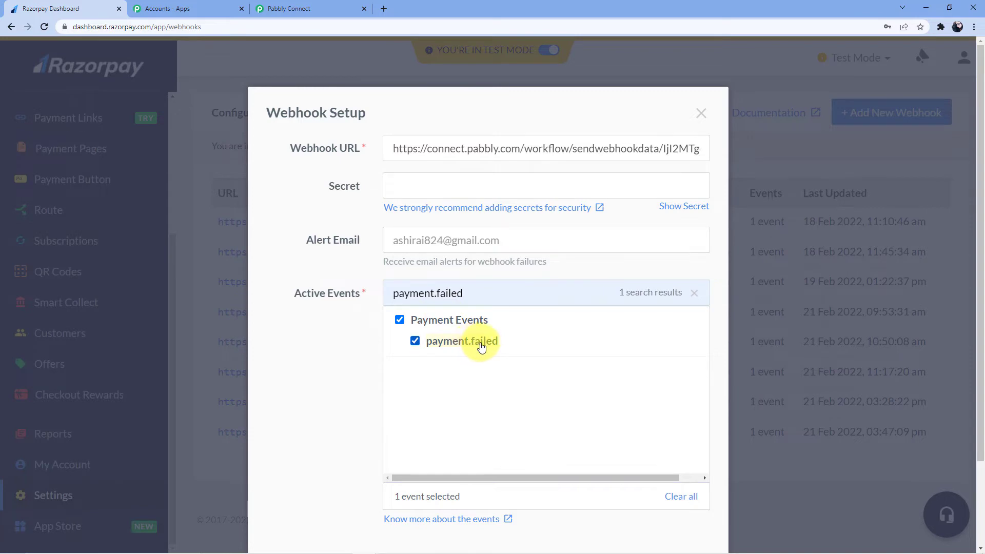
scroll(662, 379, down, 3)
click(656, 482)
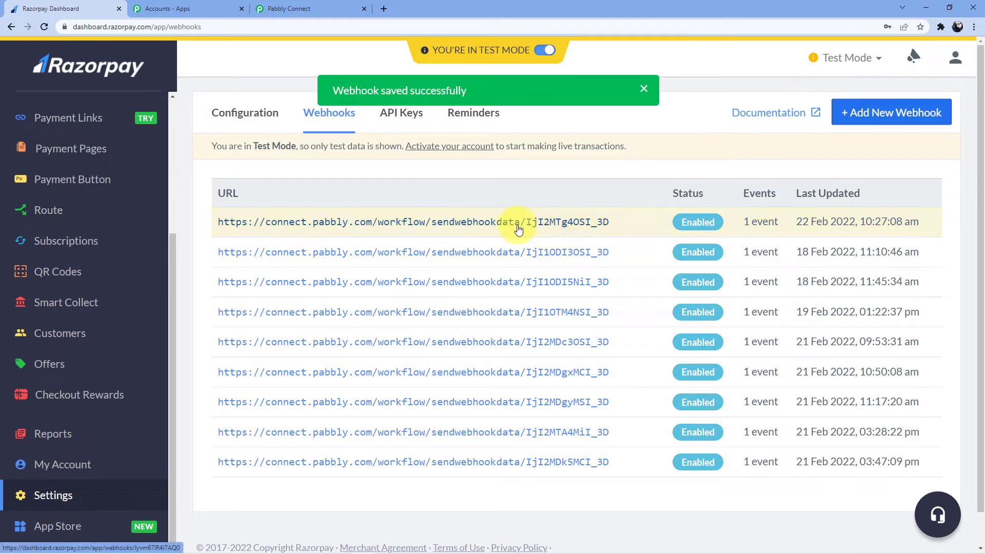
Confirm Pabbly is still awaiting a response, then return to Razorpay's webhooks list
click(307, 9)
scroll(374, 255, down, 3)
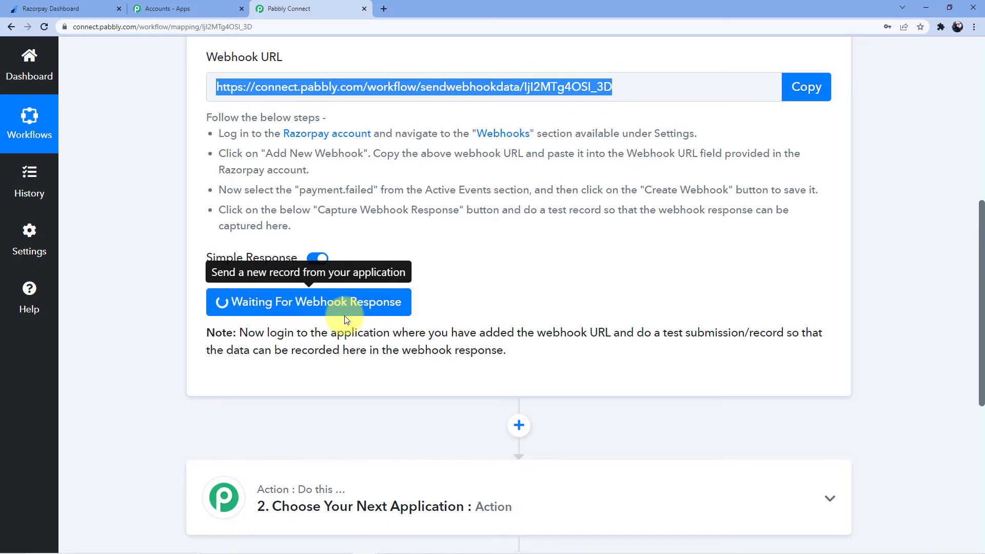
click(87, 8)
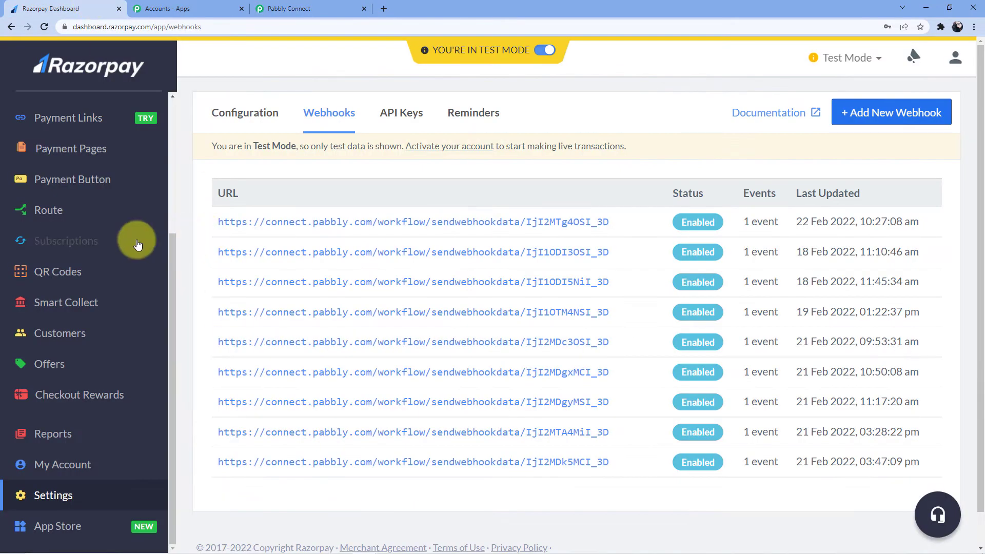
scroll(97, 231, up, 3)
scroll(98, 239, up, 1)
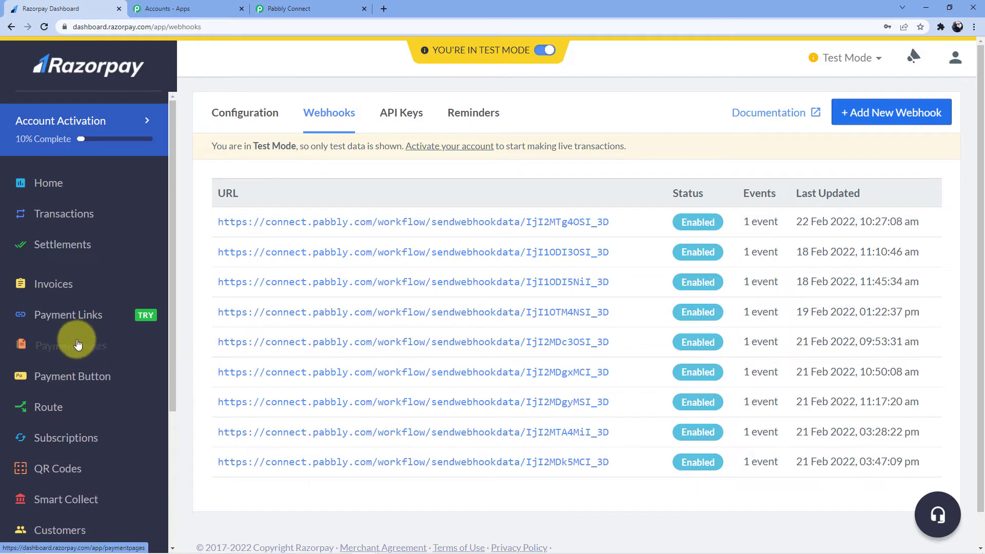
Copy the Social Media Marketing Tutorial payment page URL and paste it into a new tab
click(76, 343)
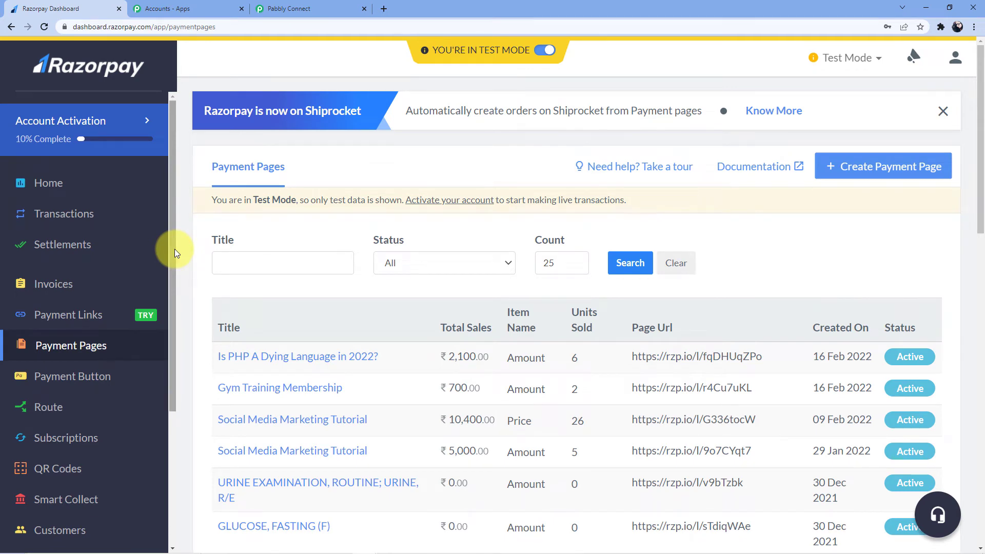
click(297, 8)
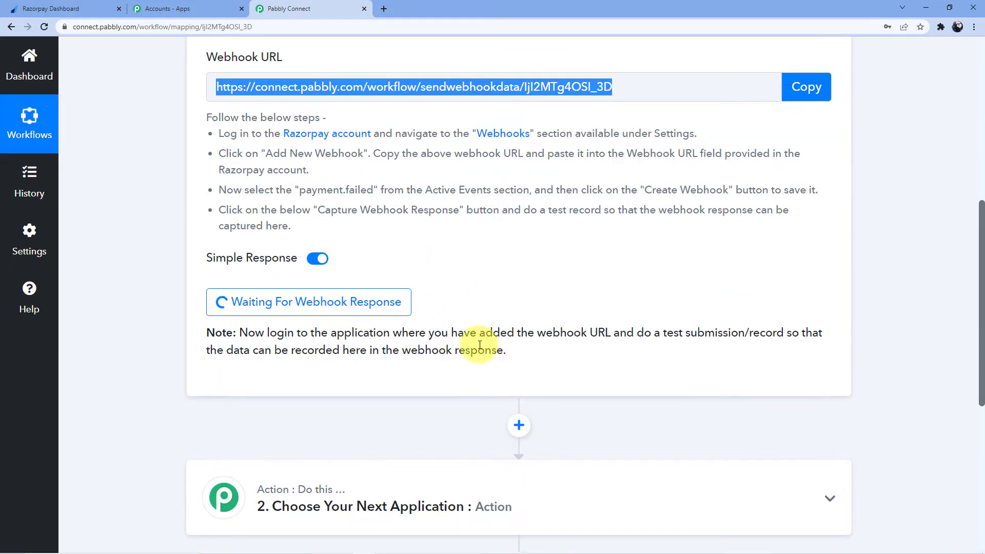
click(71, 9)
scroll(368, 263, down, 1)
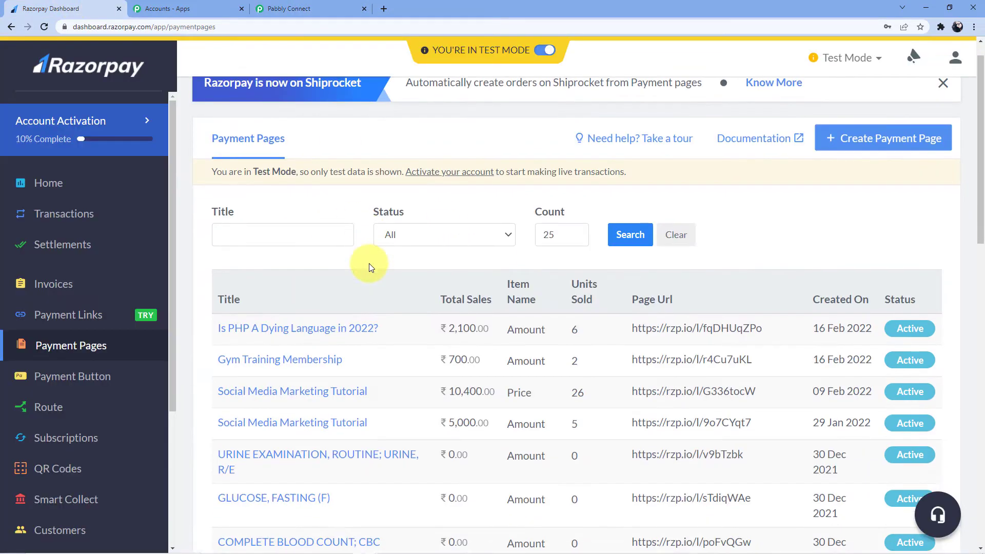
scroll(368, 263, down, 3)
click(293, 323)
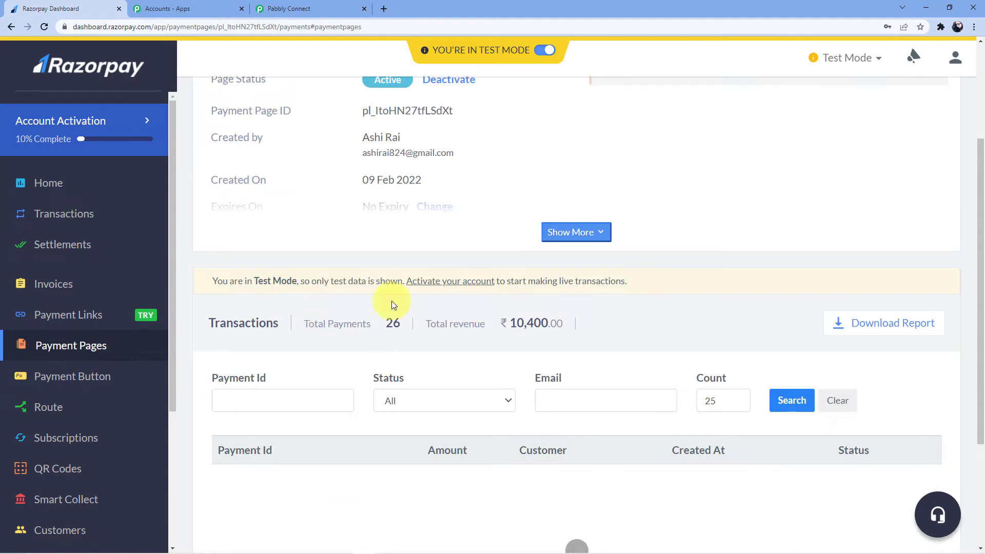
scroll(400, 302, up, 3)
click(503, 209)
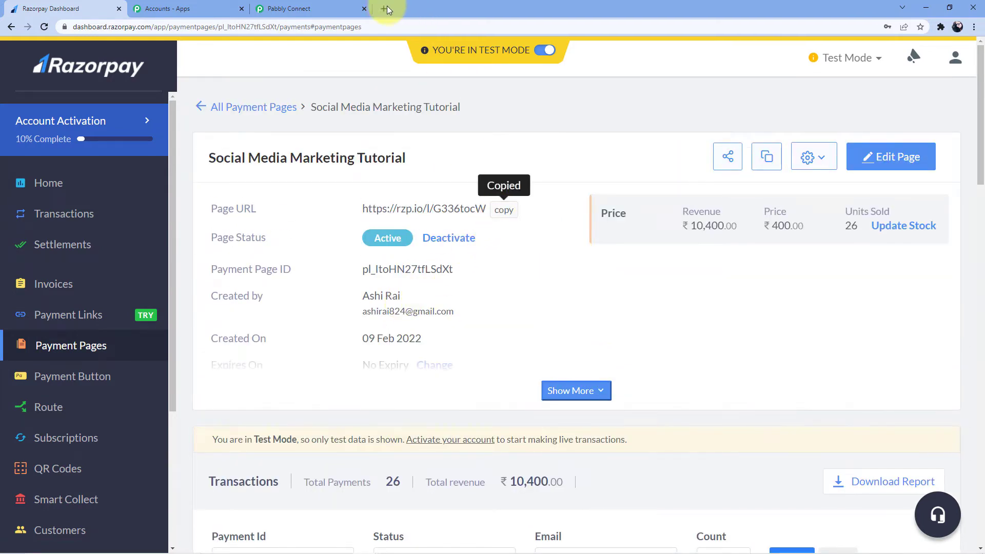
click(384, 9)
key(ctrl+v)
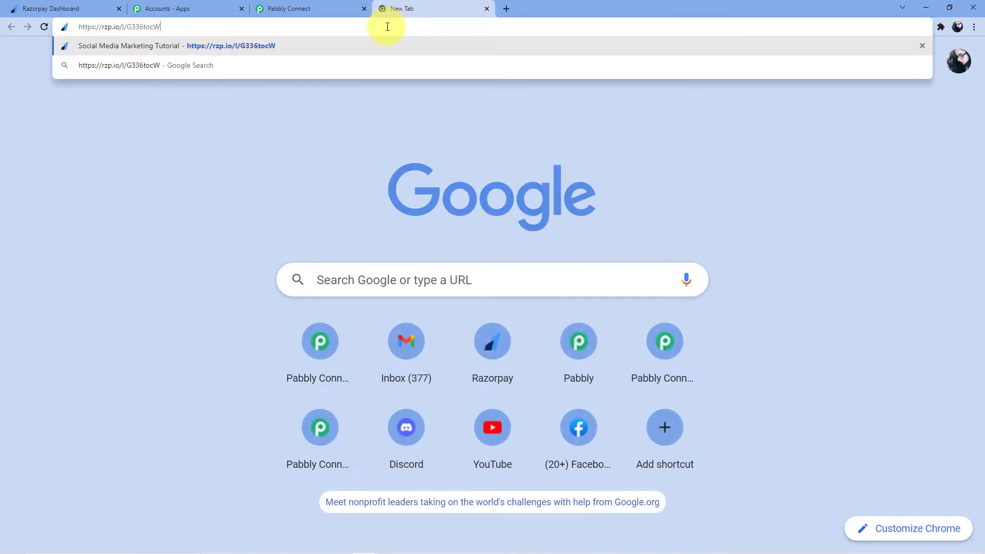
Load the payment page and enter the customer's first and last name
key(Return)
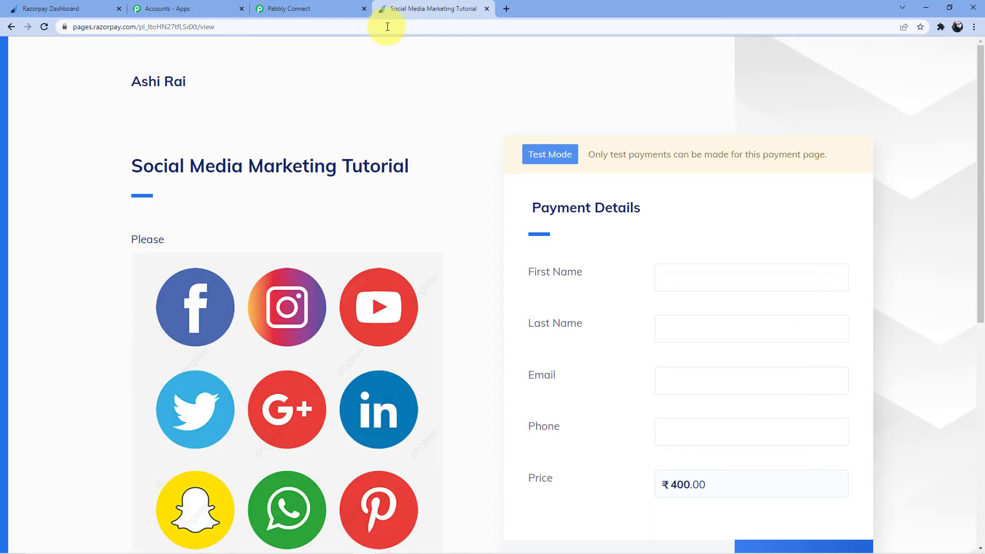
click(682, 288)
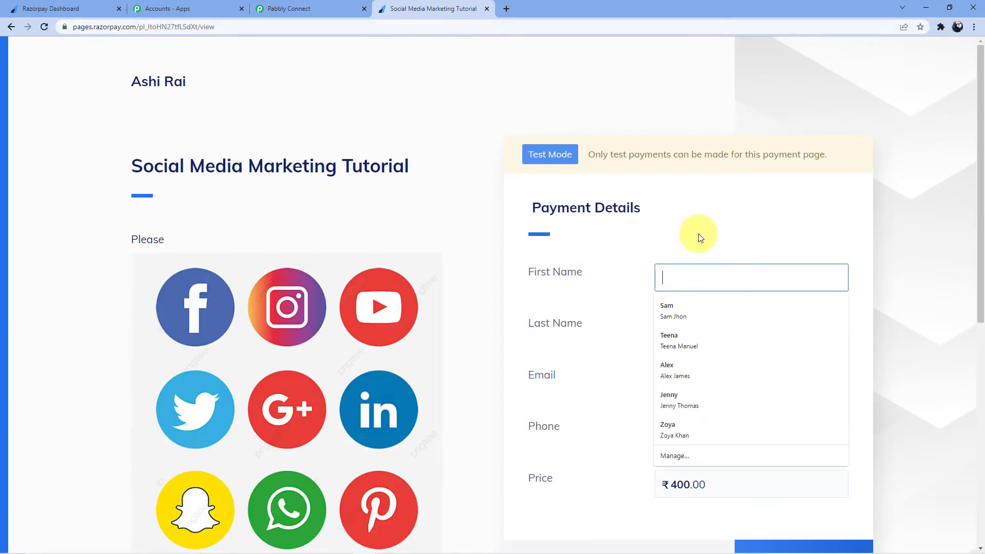
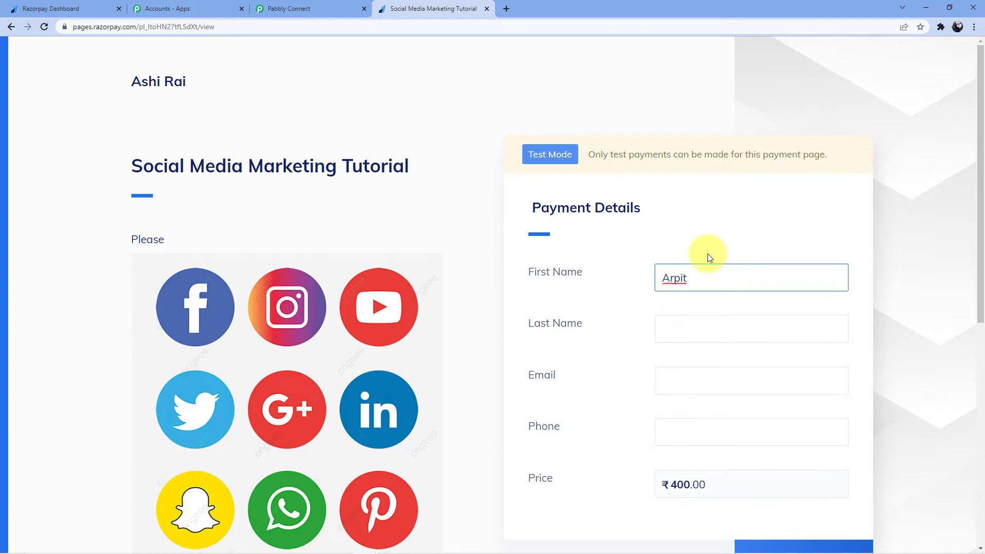
click(684, 316)
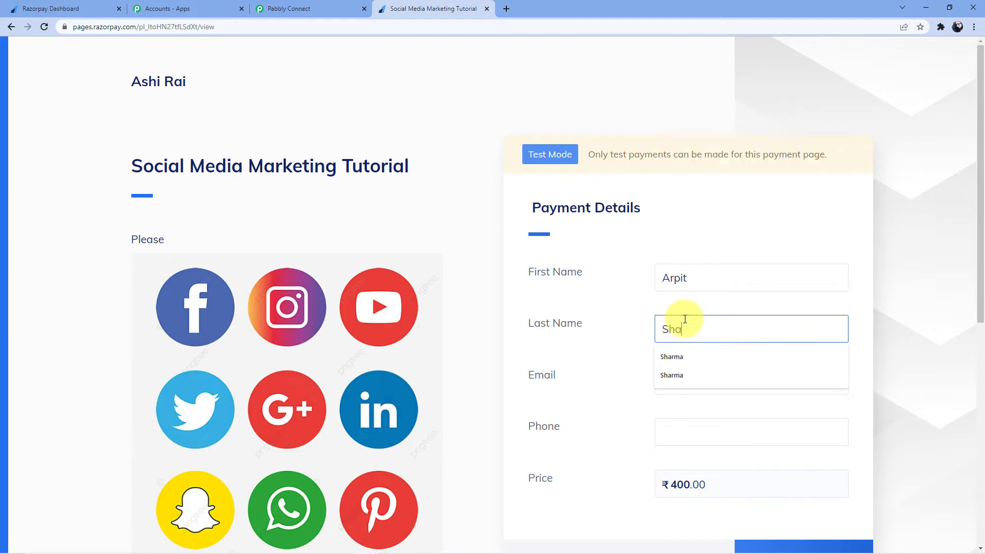
click(671, 229)
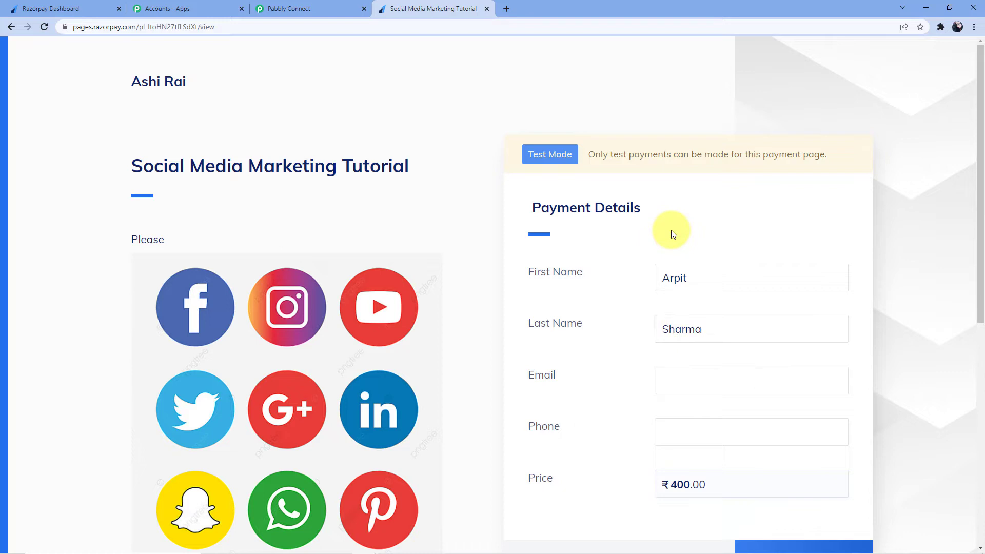
Fill in the customer's e-mail and phone number, then proceed to pay ₹400
click(686, 374)
text(a)
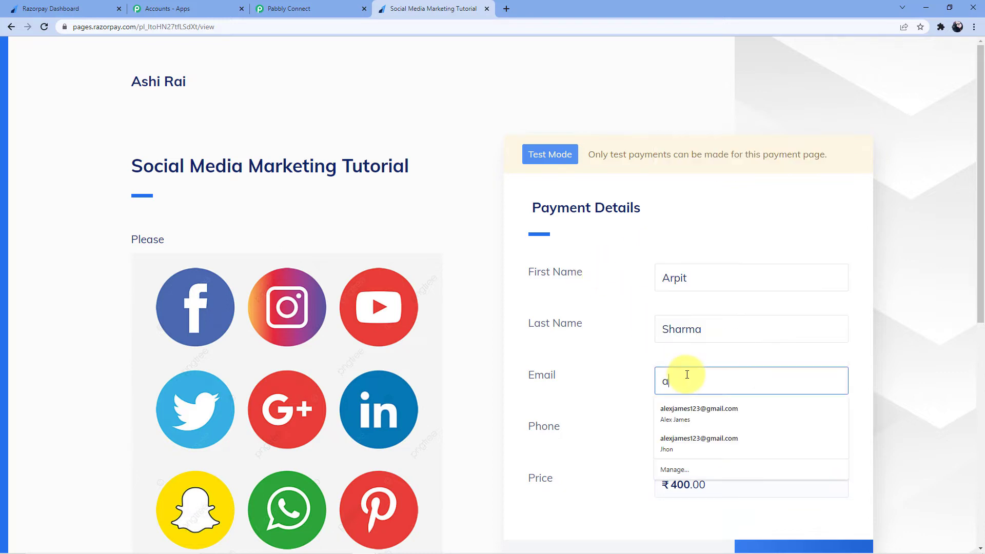
text(roit)
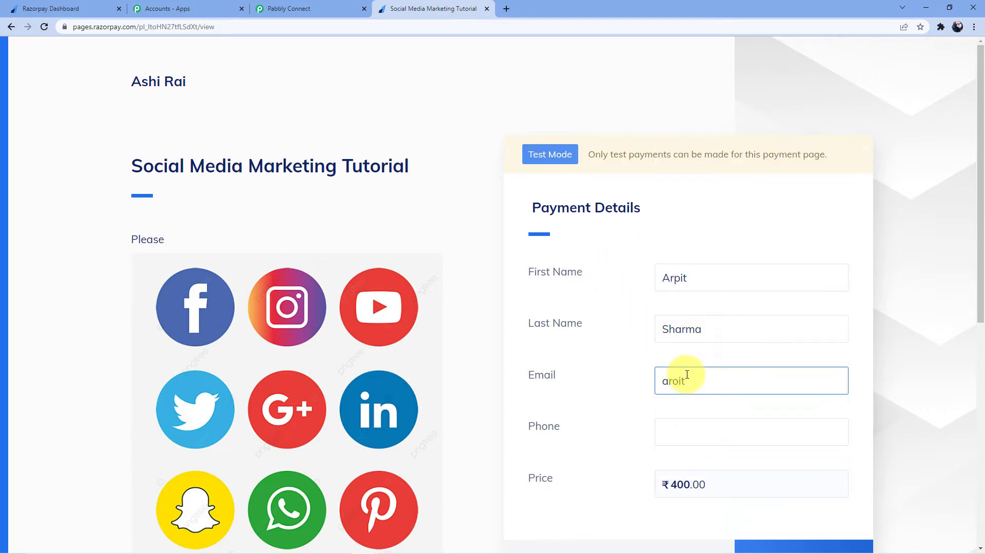
key(BackSpace)
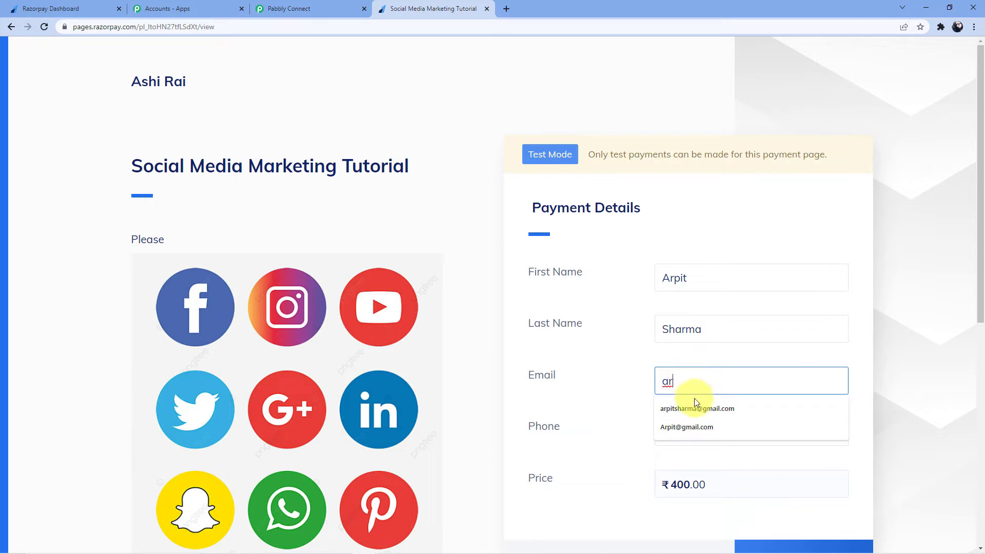
click(701, 406)
click(700, 432)
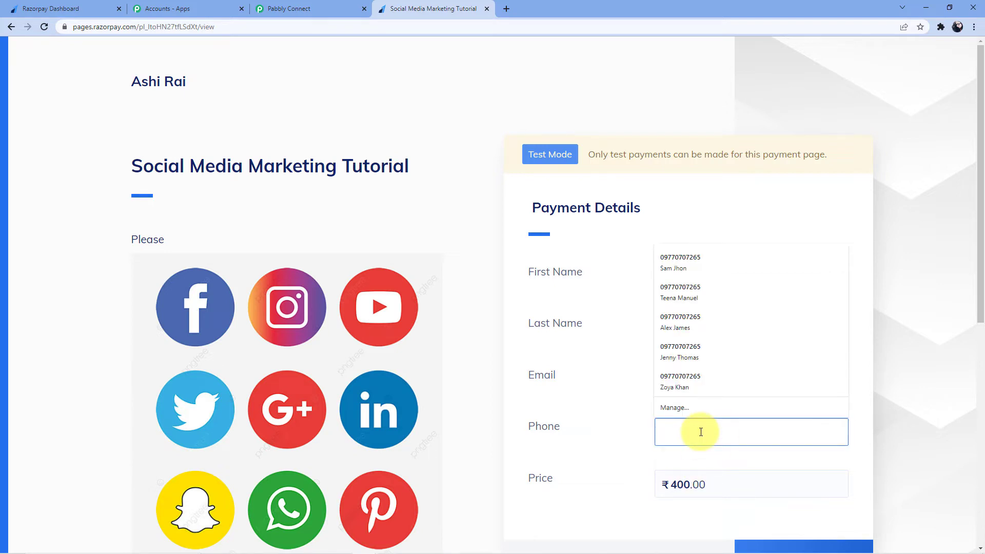
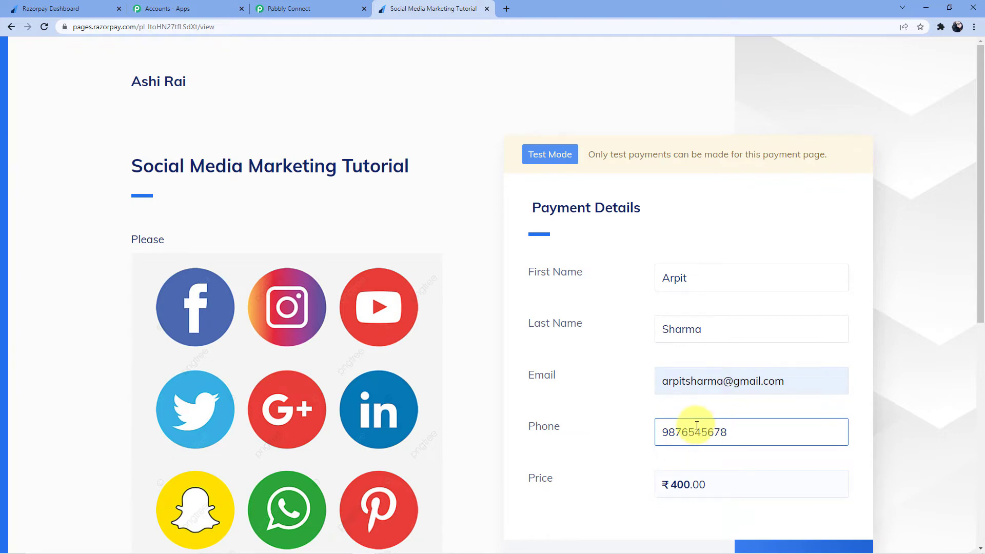
scroll(743, 371, down, 5)
click(768, 300)
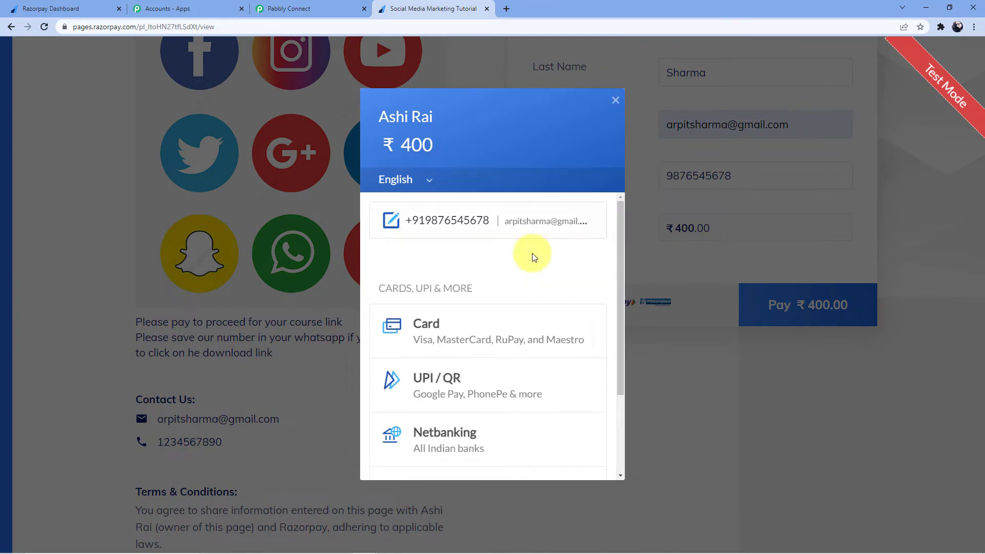
Pay by a new card, entering the test card number, expiry 1124, holder name and CVV 123
click(515, 312)
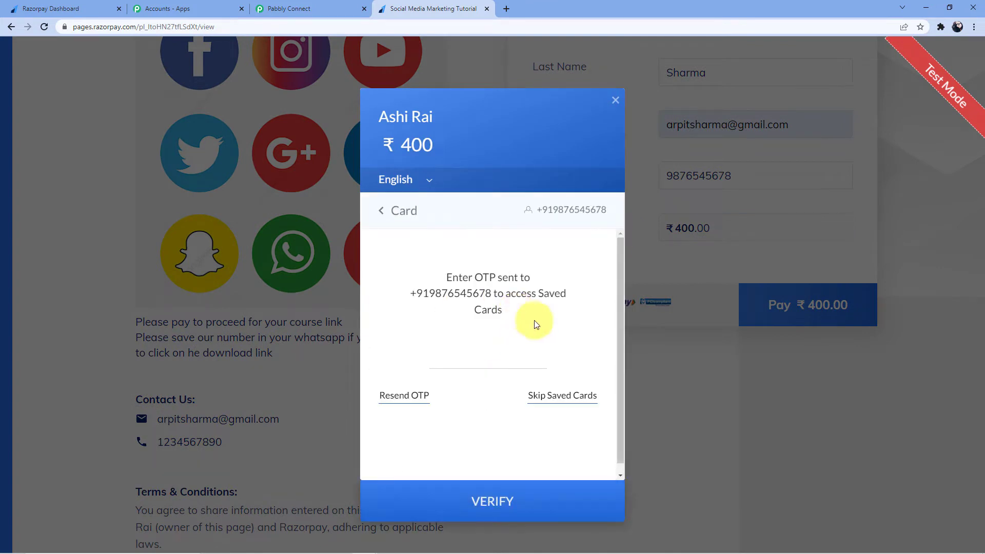
click(570, 393)
click(459, 297)
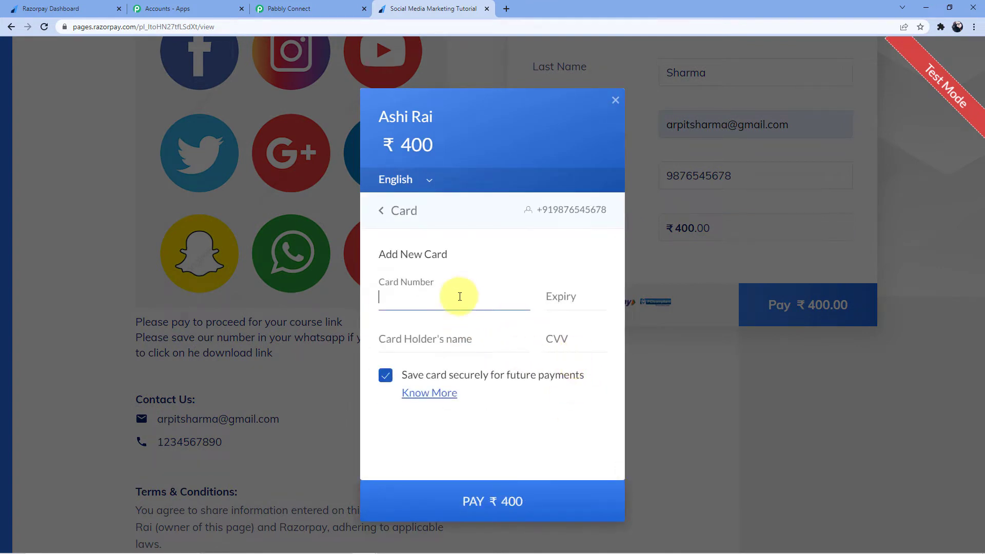
text(4111 1111 1111 1111)
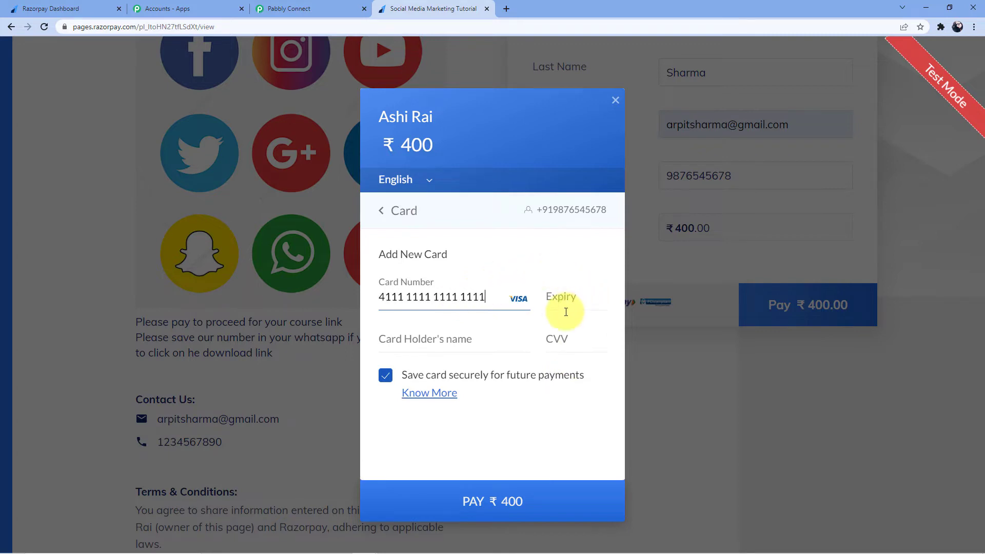
click(564, 300)
text(1124)
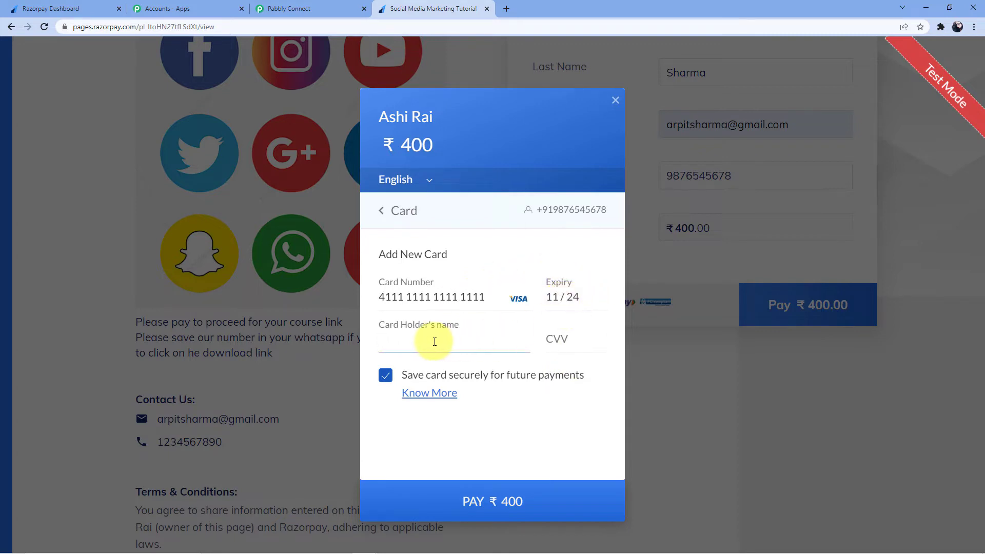
click(434, 342)
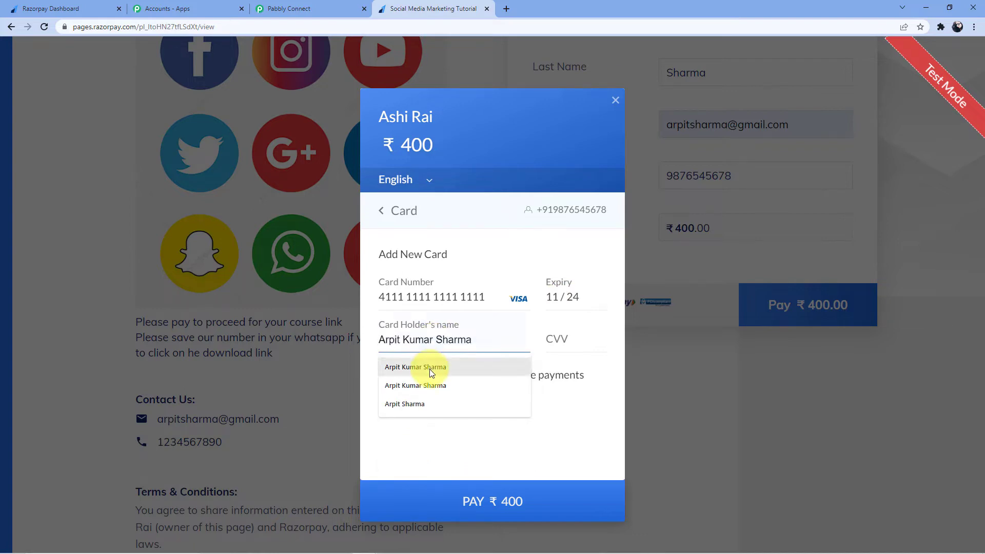
click(433, 367)
click(559, 342)
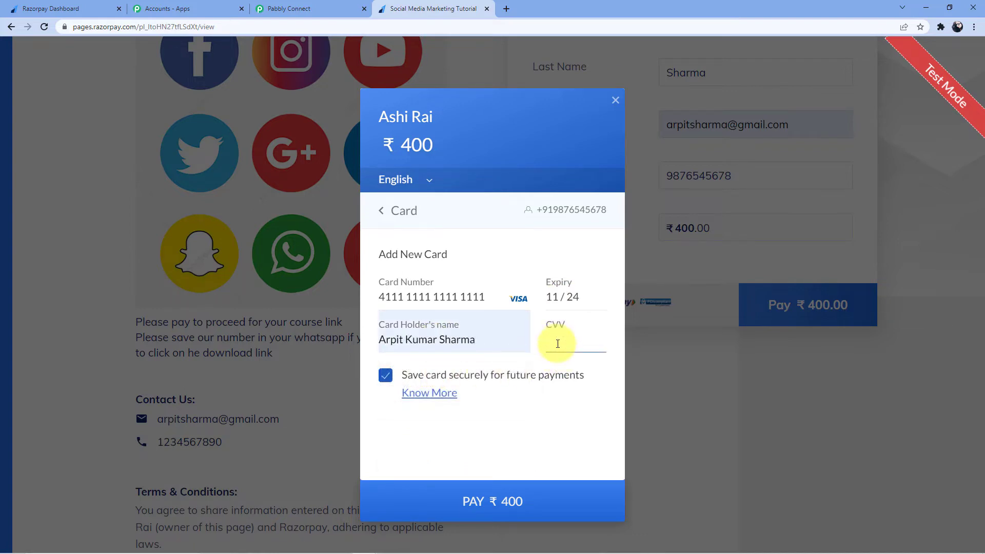
text(123)
Submit the ₹400 payment without saving the card, then cancel it at the OTP step
click(468, 500)
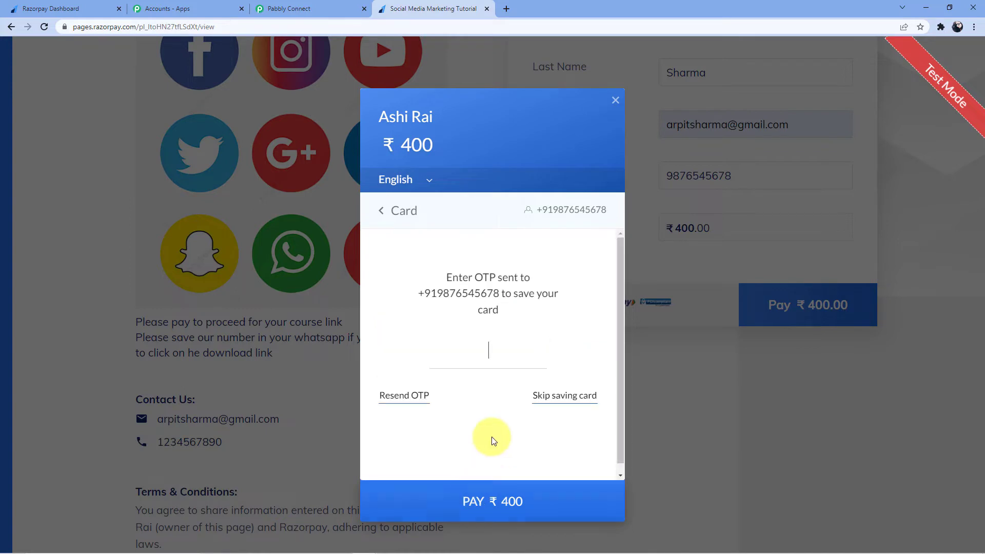
click(561, 395)
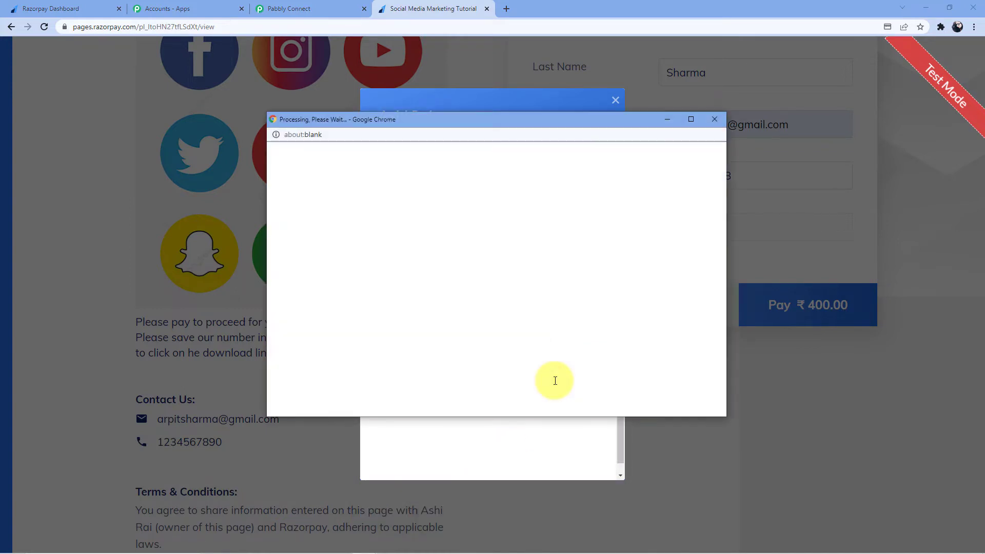
scroll(566, 313, down, 5)
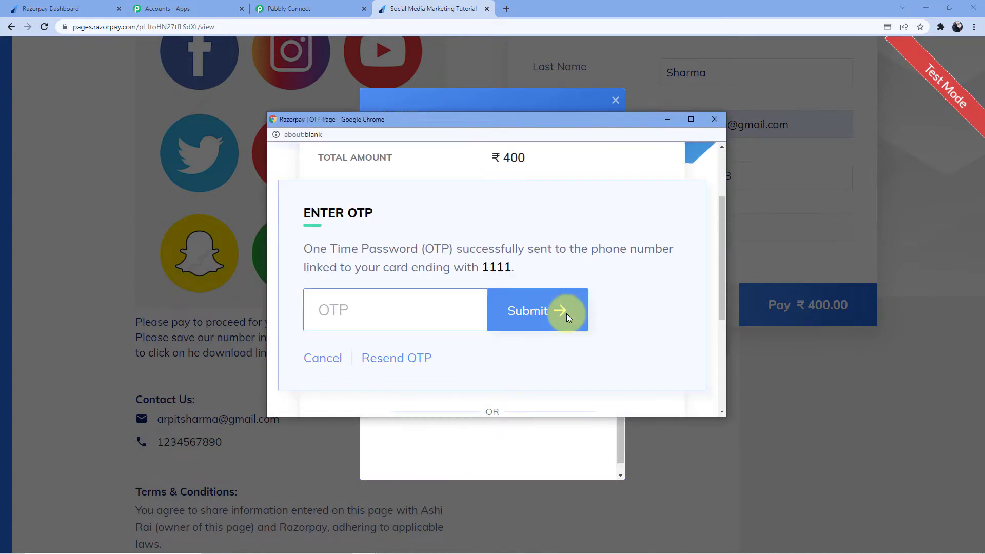
scroll(500, 372, up, 5)
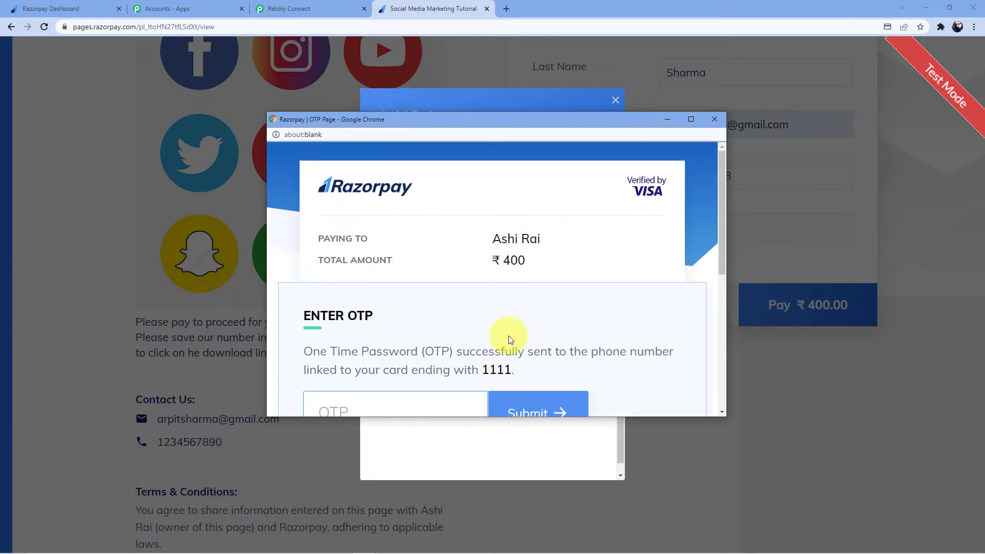
scroll(510, 338, down, 3)
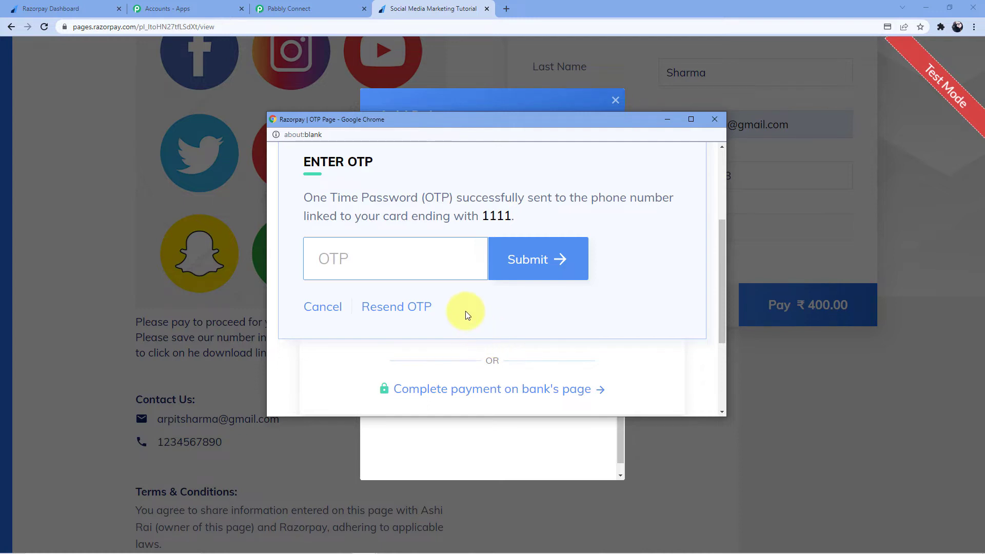
scroll(466, 310, down, 1)
scroll(465, 311, up, 1)
scroll(466, 311, down, 3)
scroll(466, 311, up, 1)
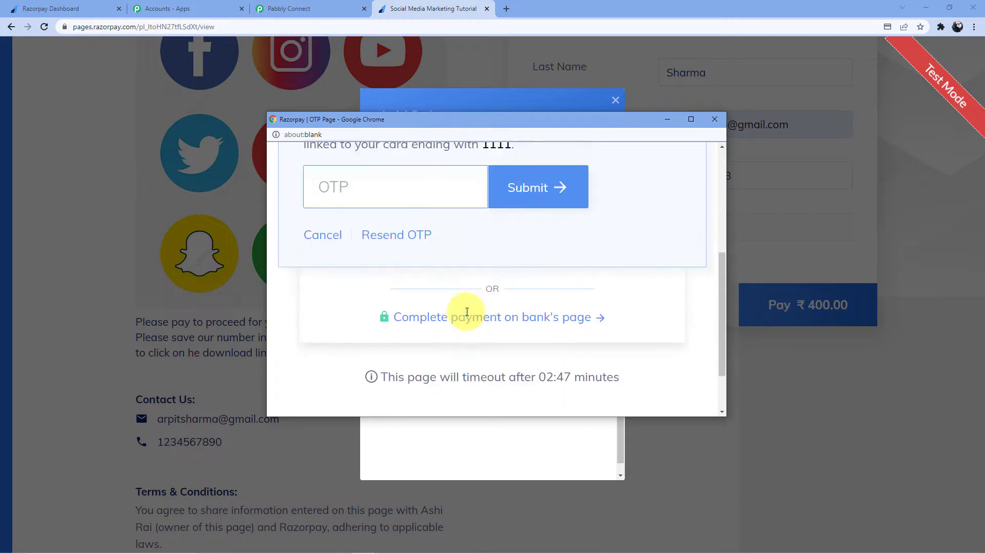
scroll(466, 312, up, 2)
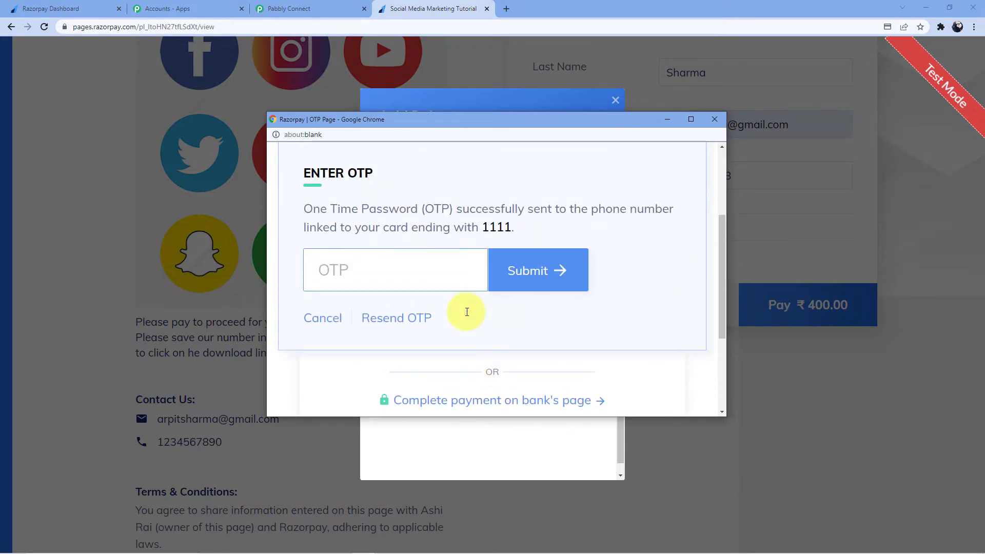
scroll(408, 198, up, 3)
scroll(426, 216, down, 1)
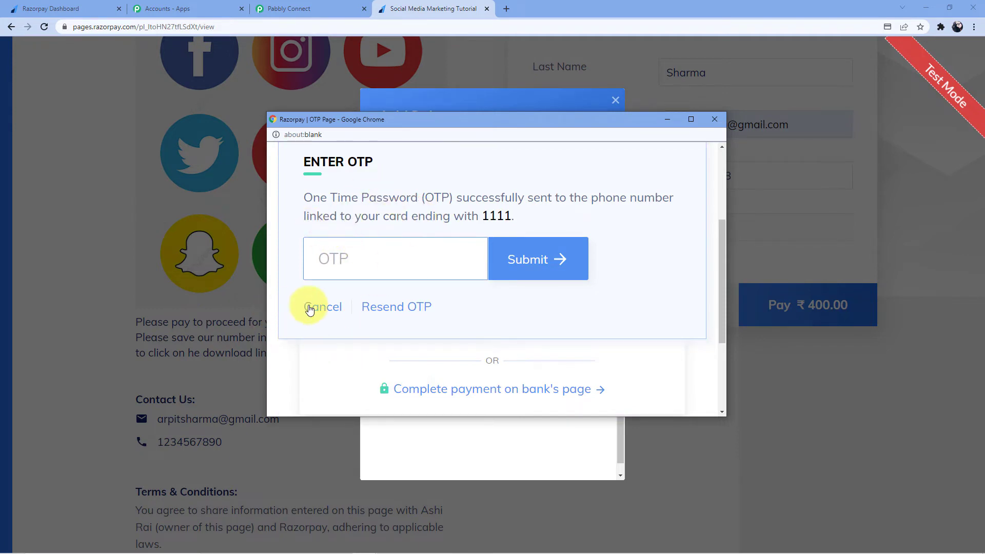
click(310, 308)
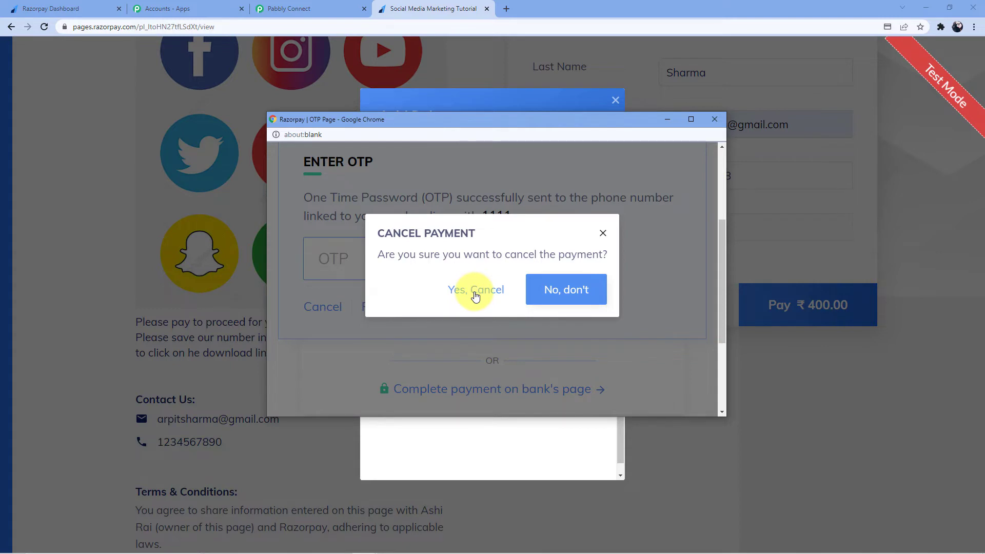
click(473, 292)
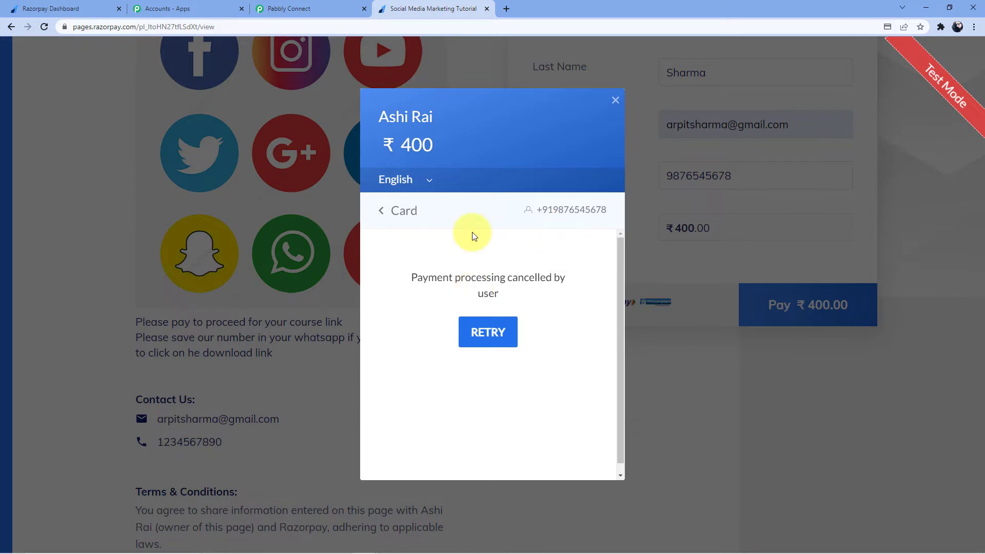
Scroll through the captured payment.failed webhook response in the Pabbly Connect workflow
click(301, 8)
scroll(583, 213, down, 2)
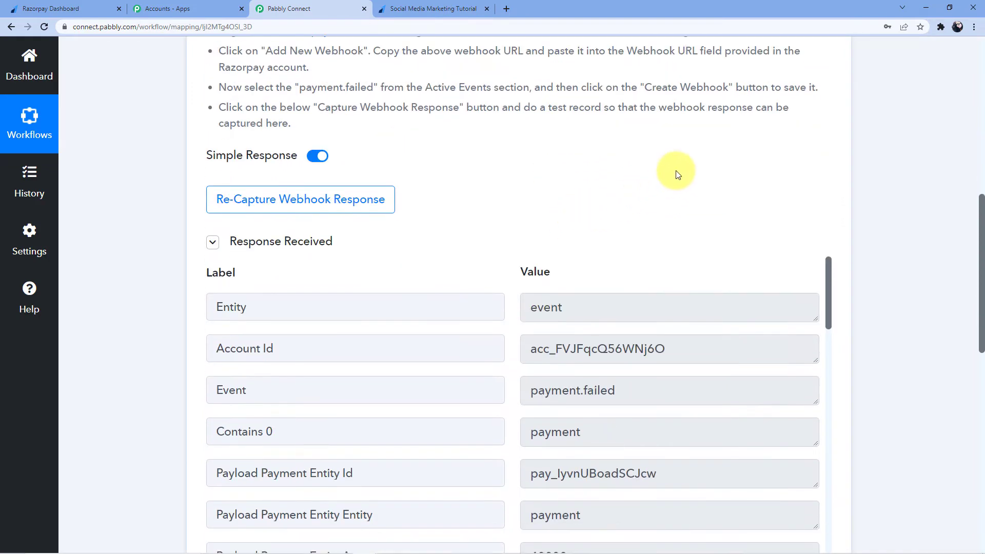
scroll(675, 171, down, 2)
scroll(689, 161, down, 2)
scroll(926, 308, up, 4)
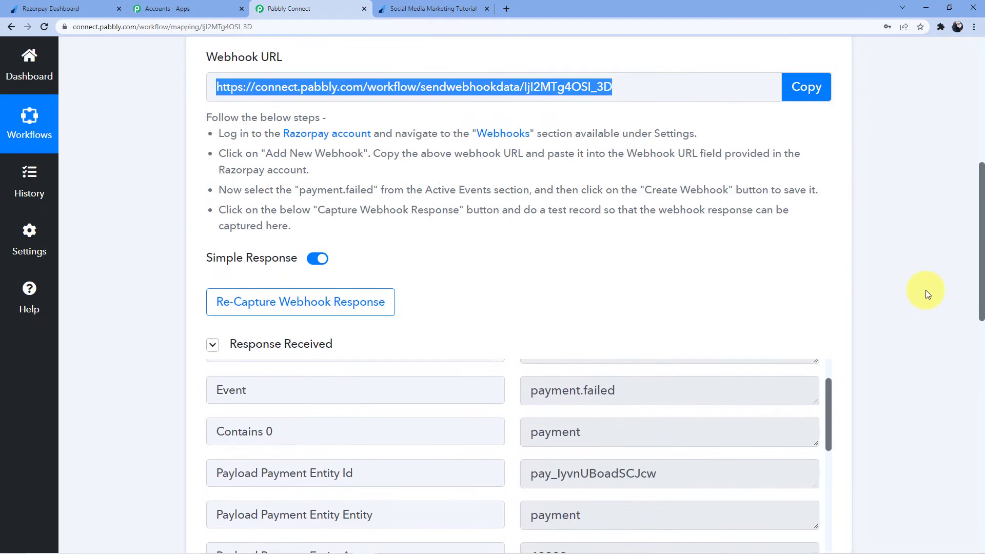
drag(979, 223, 975, 297)
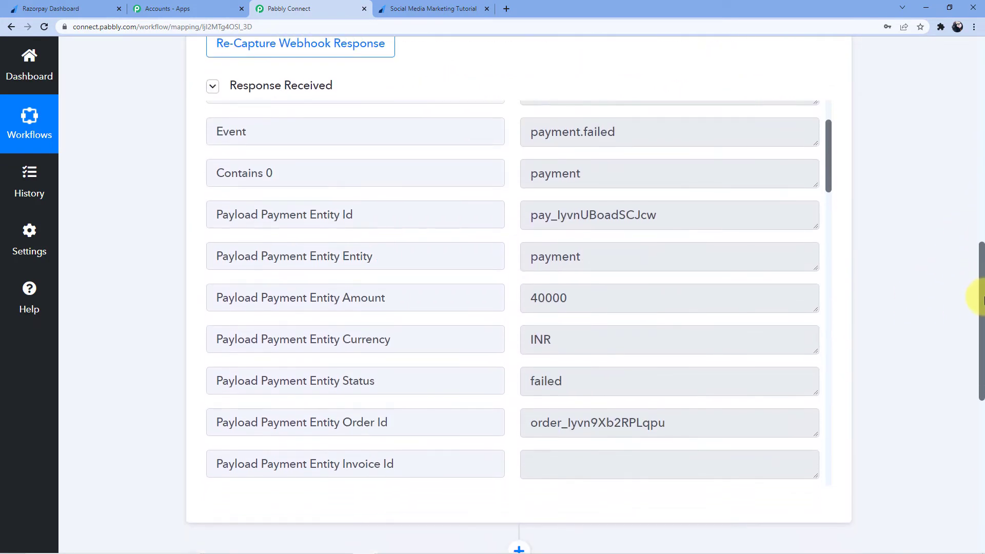
scroll(606, 178, down, 1)
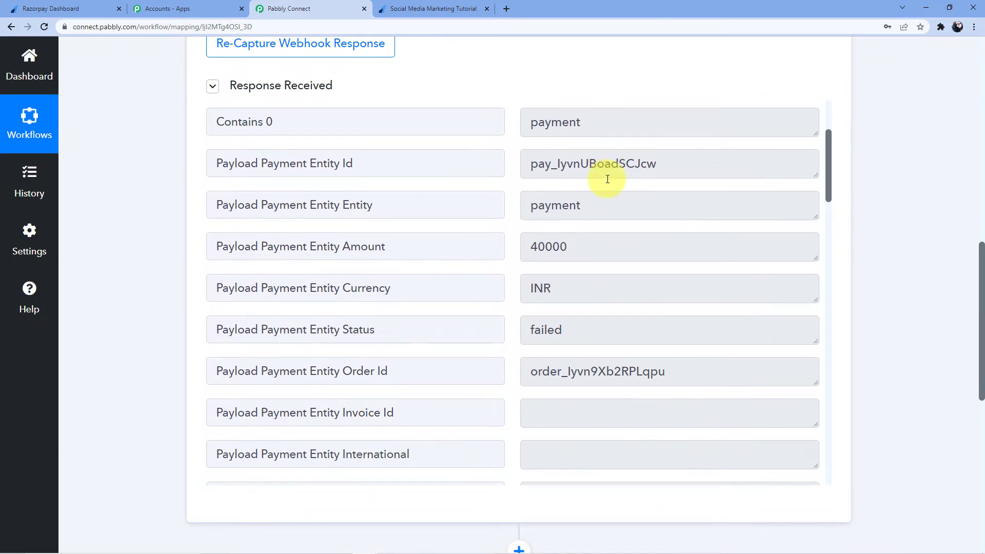
scroll(607, 178, down, 2)
scroll(579, 200, down, 5)
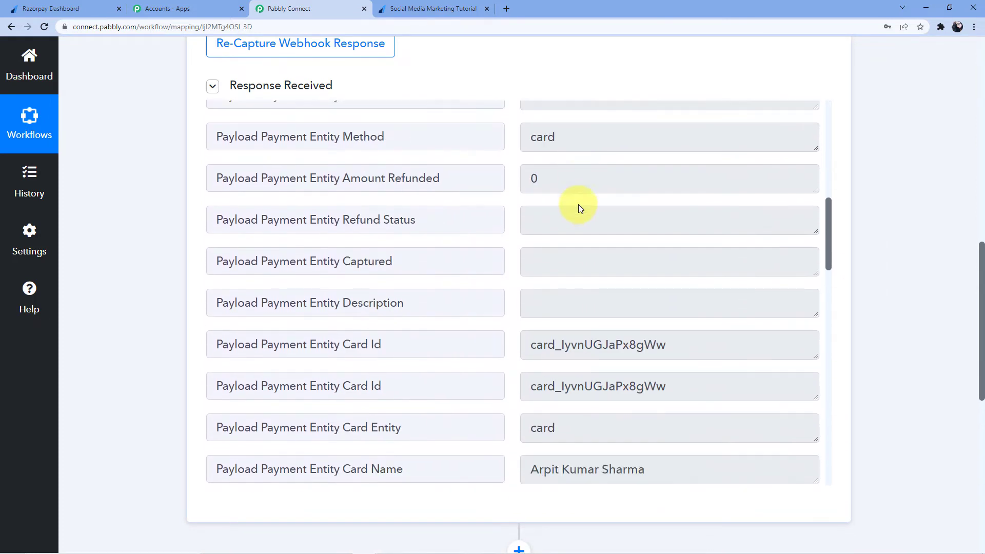
scroll(578, 208, down, 5)
Highlight the customer's email, contact, first name and last name values in the response
drag(531, 213, 660, 219)
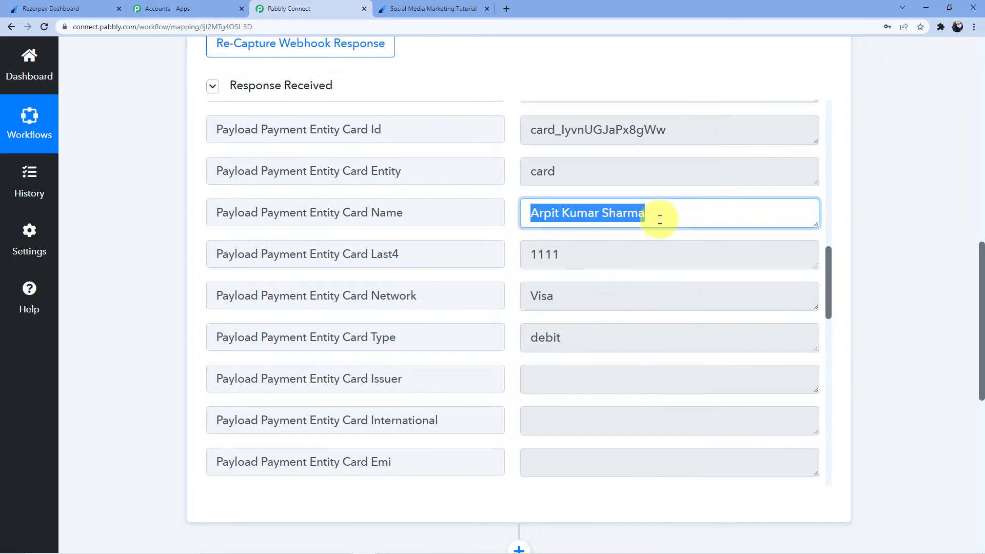
click(622, 245)
scroll(622, 244, down, 6)
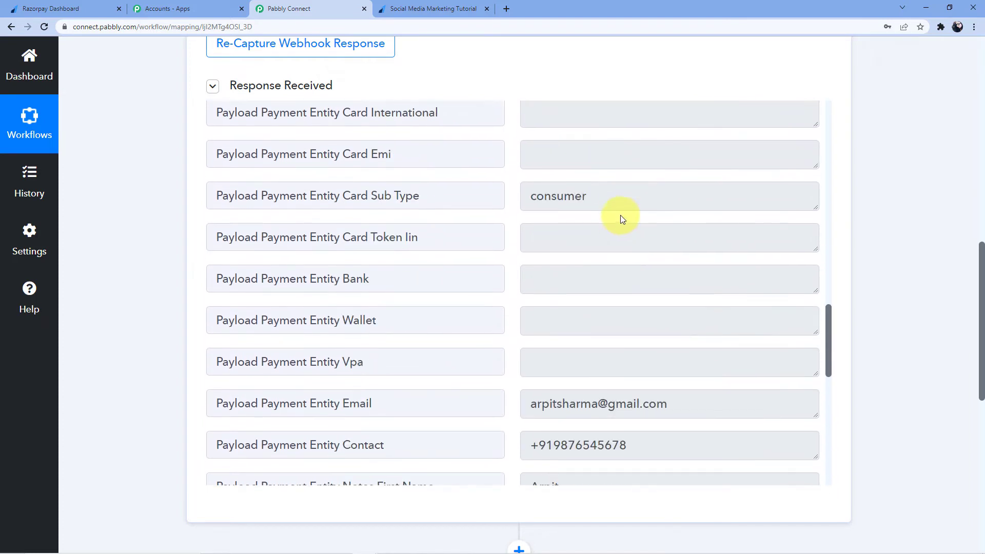
scroll(620, 214, down, 3)
drag(530, 250, 694, 249)
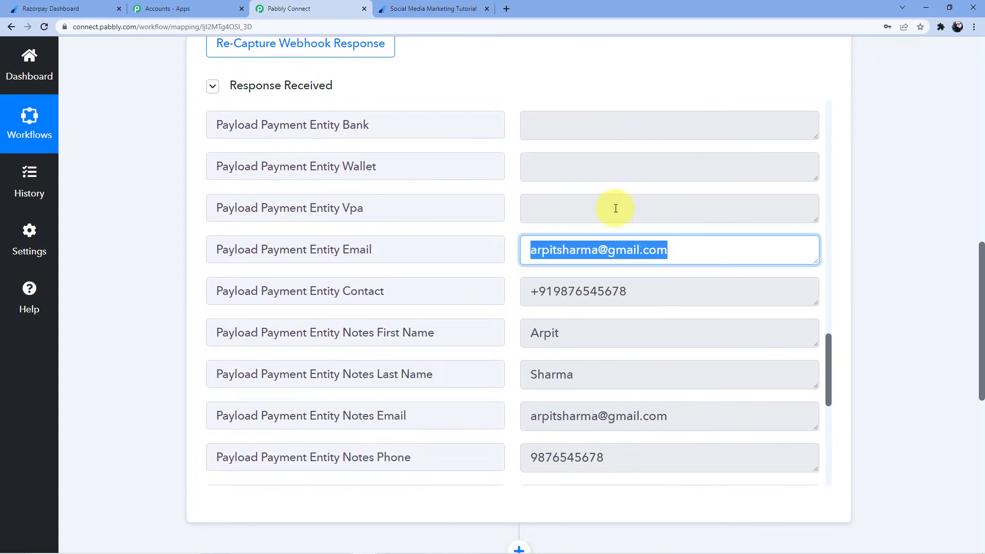
scroll(615, 208, down, 1)
drag(531, 240, 635, 245)
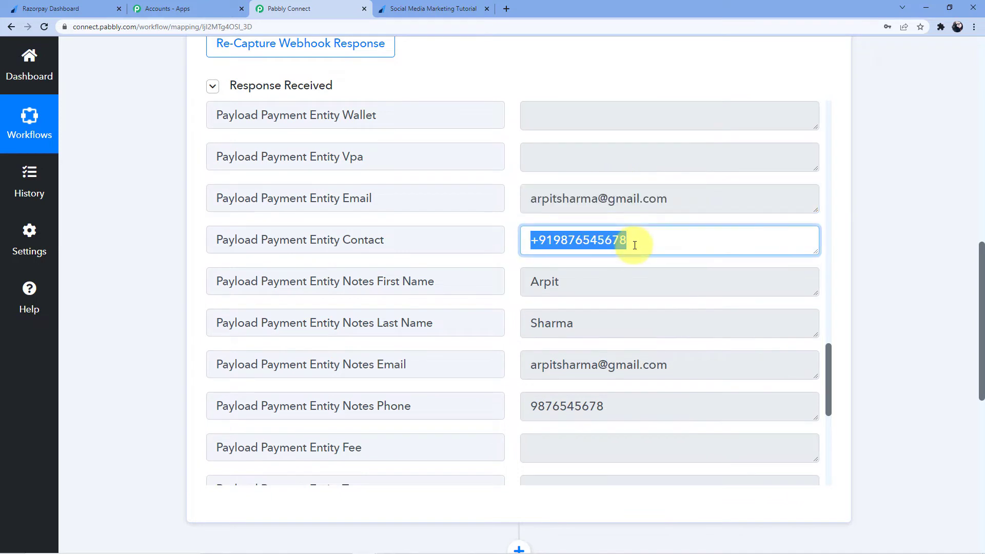
drag(529, 281, 576, 282)
drag(532, 323, 585, 321)
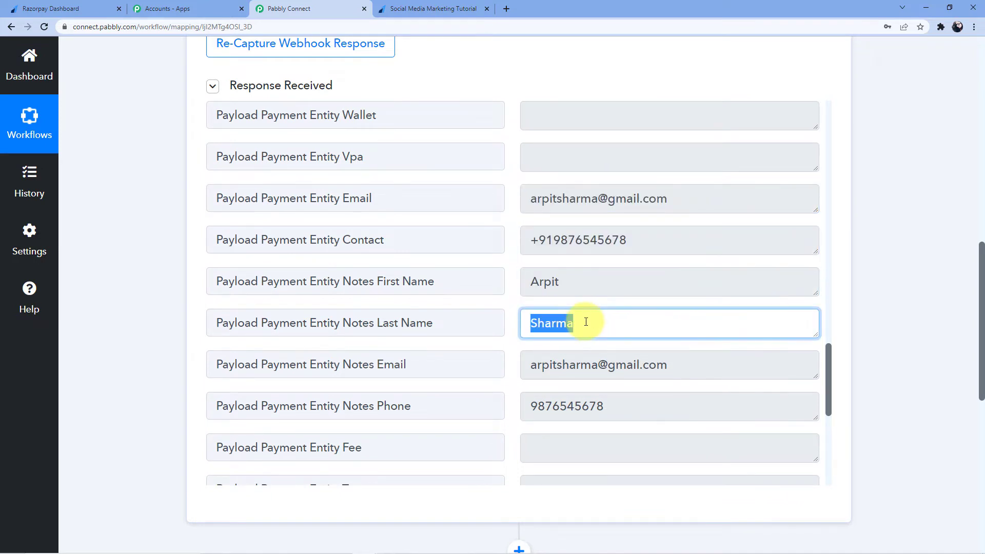
scroll(585, 321, down, 6)
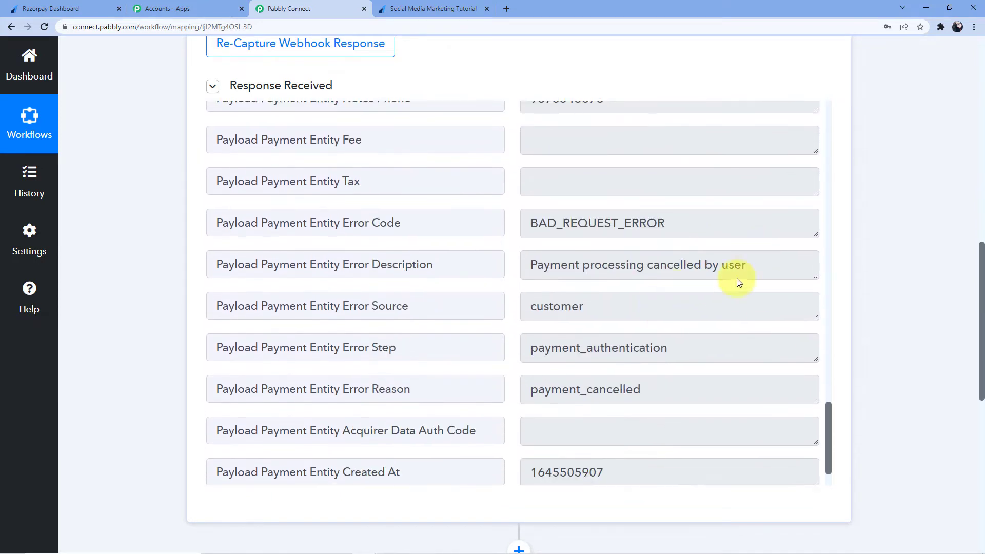
scroll(738, 282, down, 2)
scroll(851, 275, down, 2)
scroll(850, 275, up, 1)
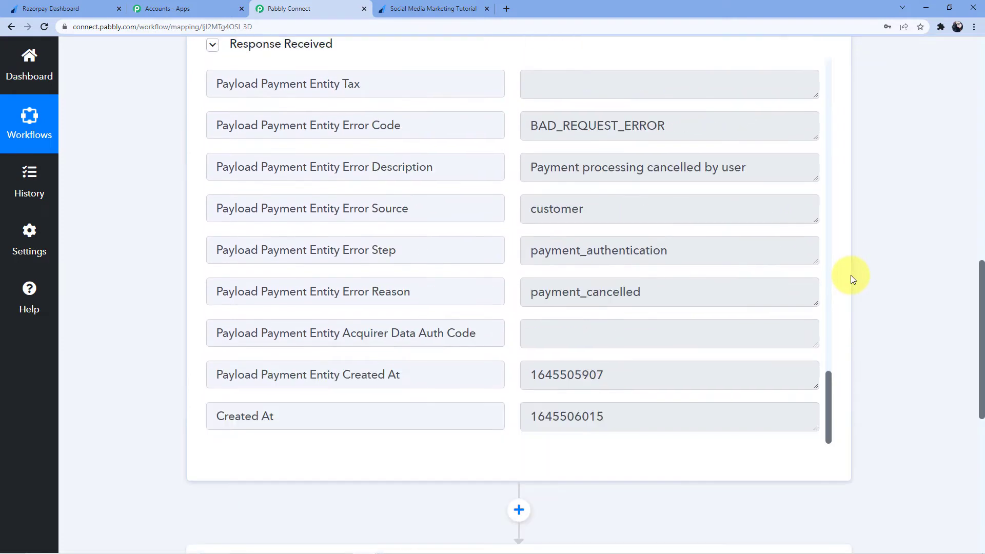
scroll(850, 275, up, 3)
scroll(624, 296, up, 5)
scroll(624, 296, down, 5)
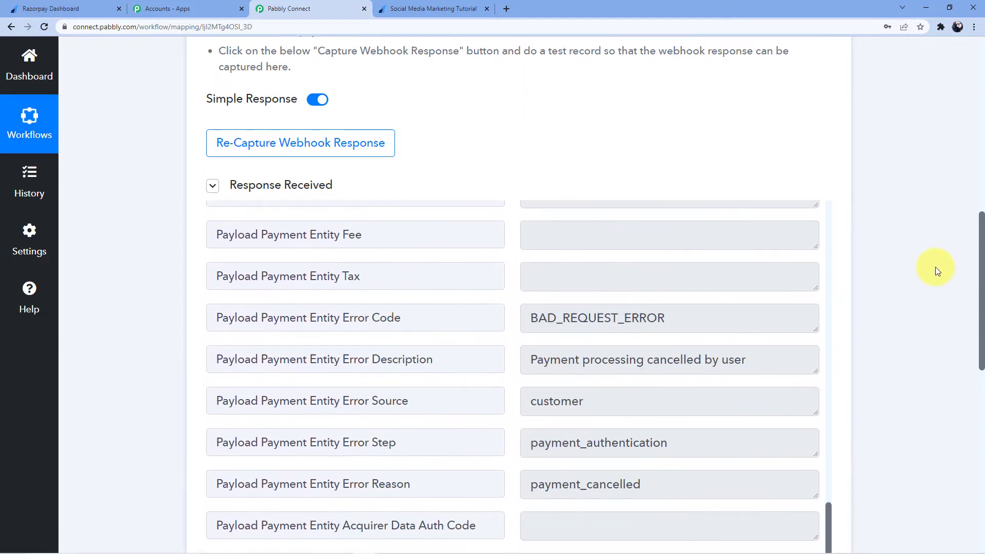
scroll(934, 267, down, 10)
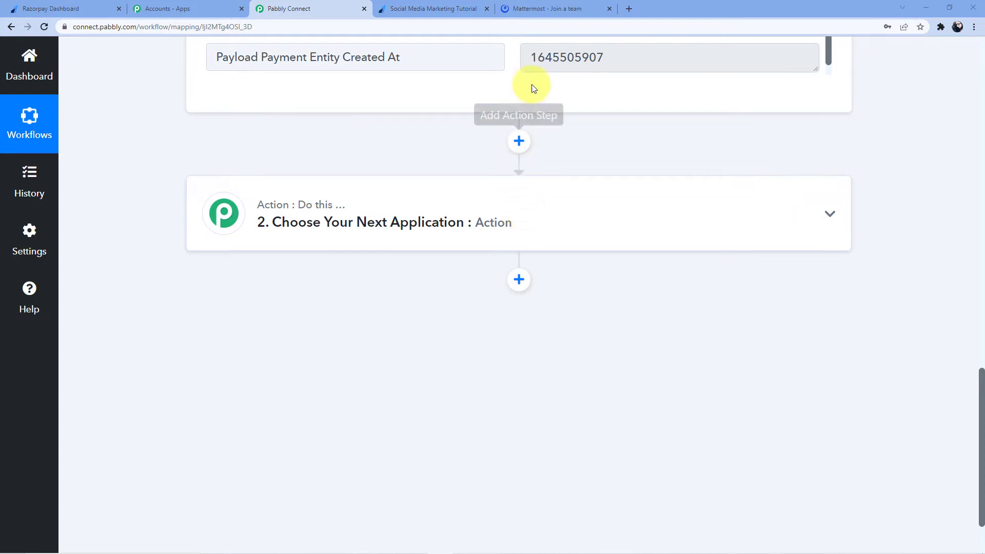
Glance at Mattermost, then set the workflow's second step app to Mattermost
click(546, 8)
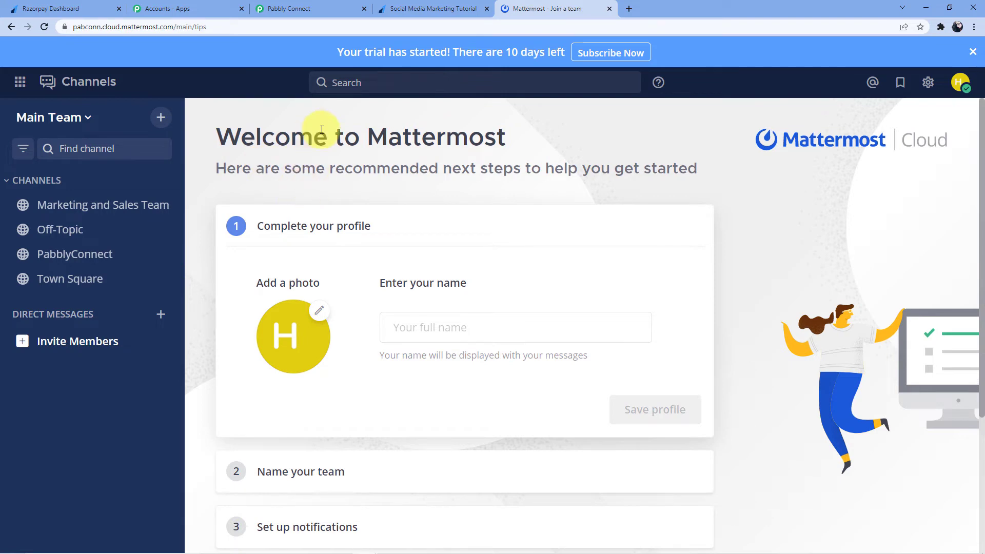
click(330, 5)
click(382, 223)
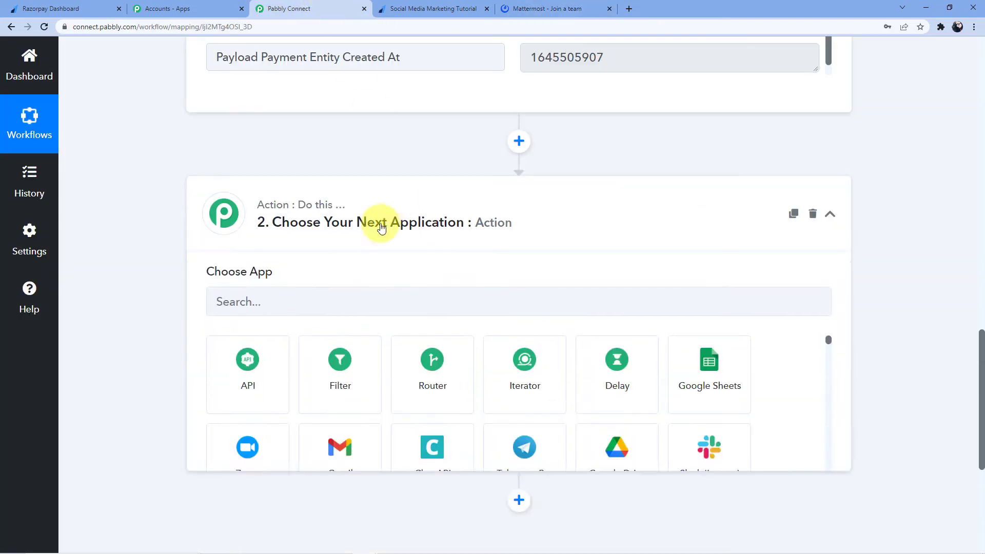
click(303, 305)
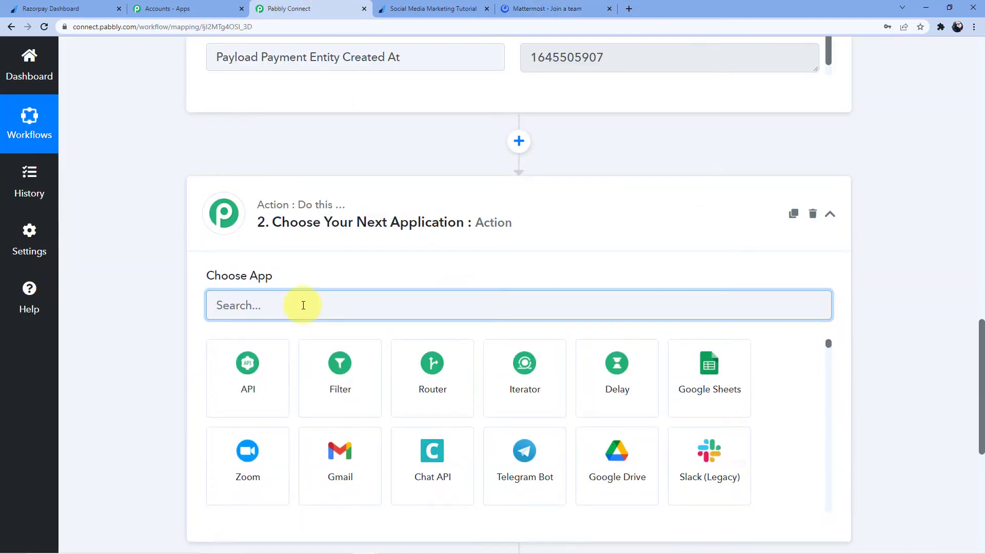
text(Mattermost)
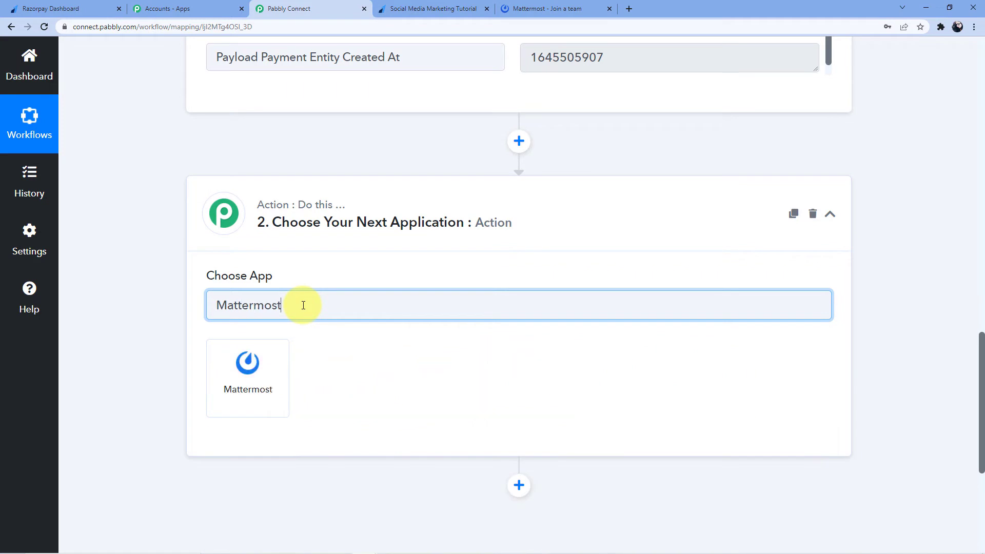
click(270, 384)
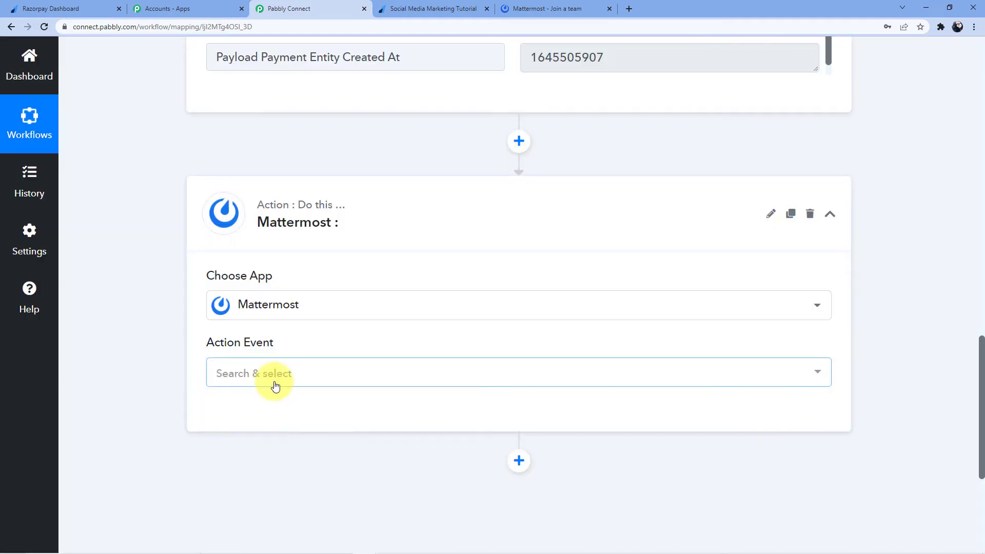
Choose Create a Post as the Mattermost action event and start connecting an account
click(276, 386)
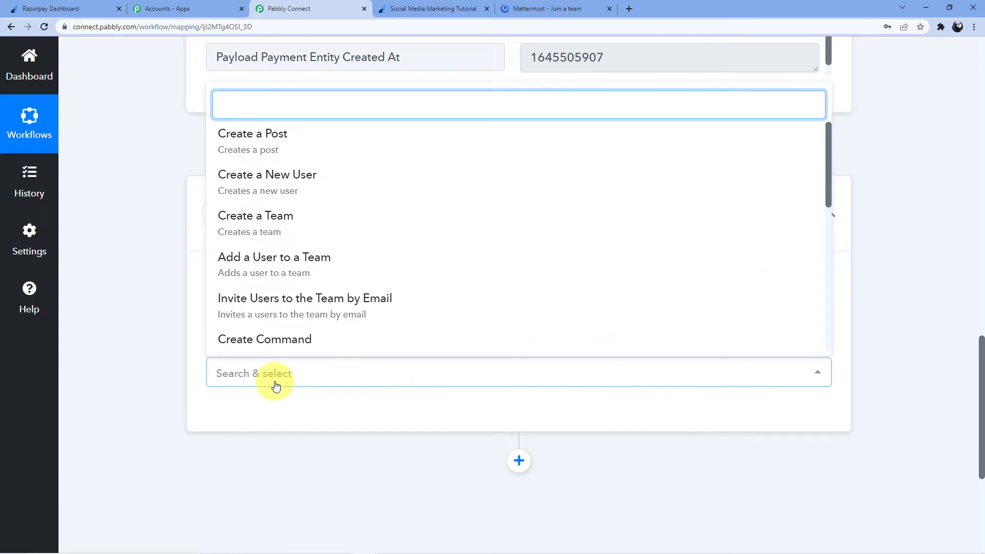
click(259, 137)
scroll(193, 415, down, 4)
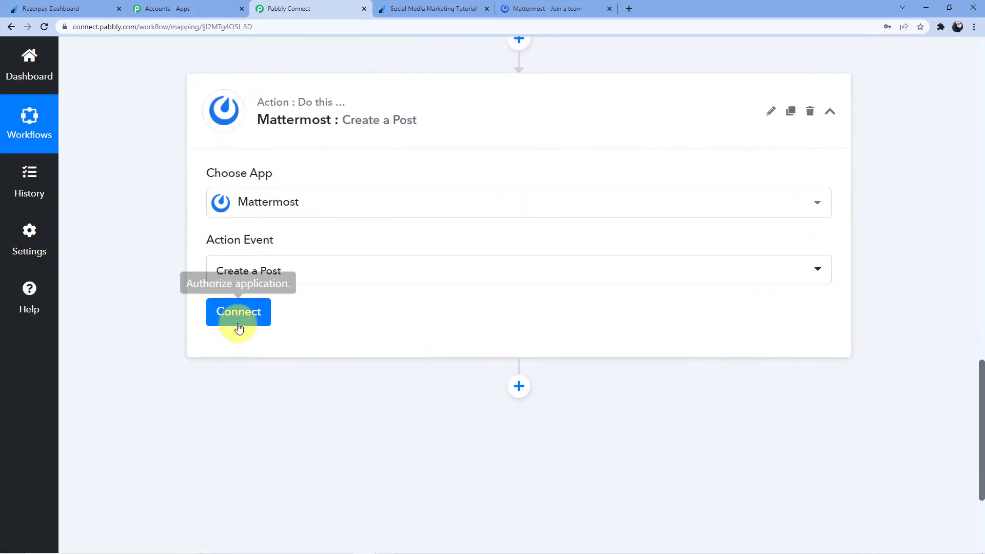
click(238, 326)
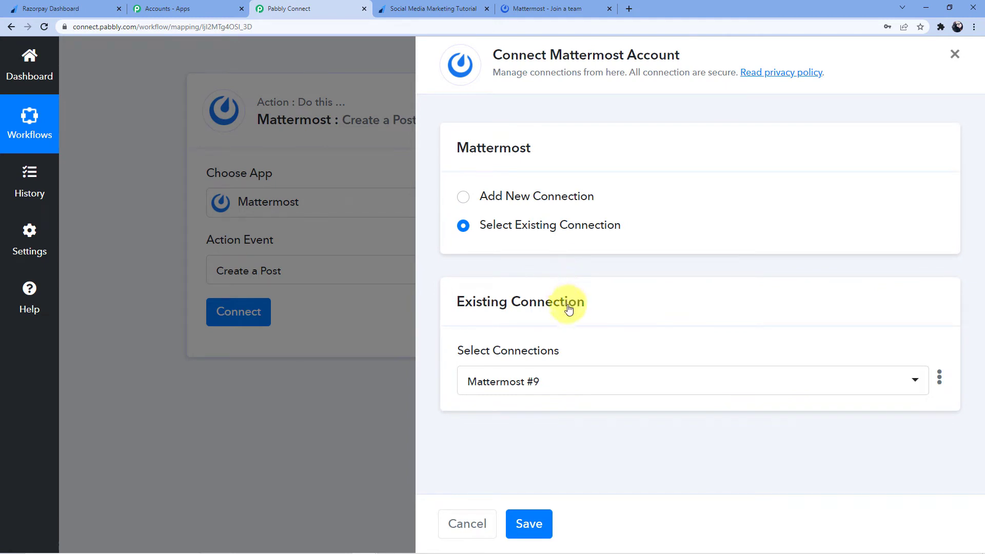
Add a new connection, Mattermost #10, and review its personal access token instructions
click(512, 196)
scroll(564, 264, down, 4)
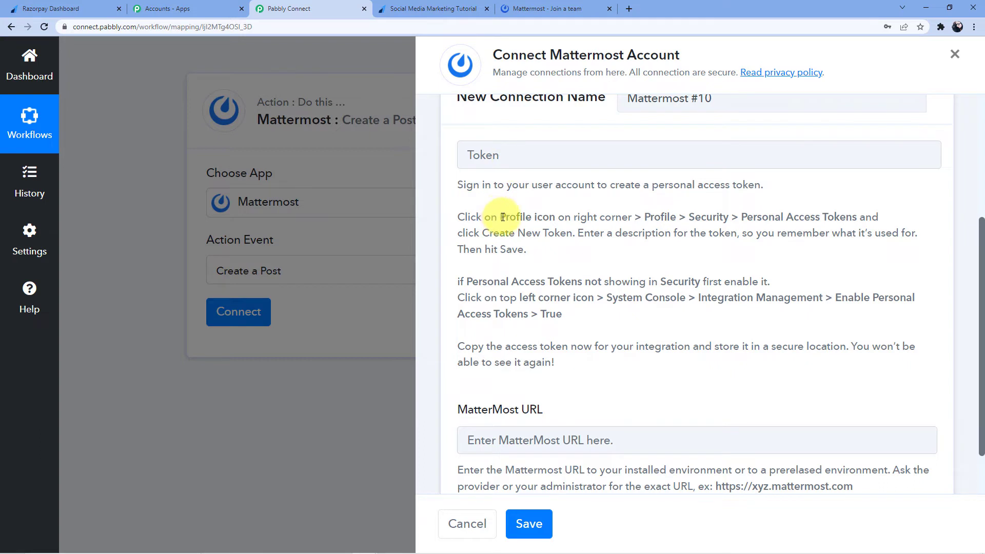
drag(502, 217, 878, 217)
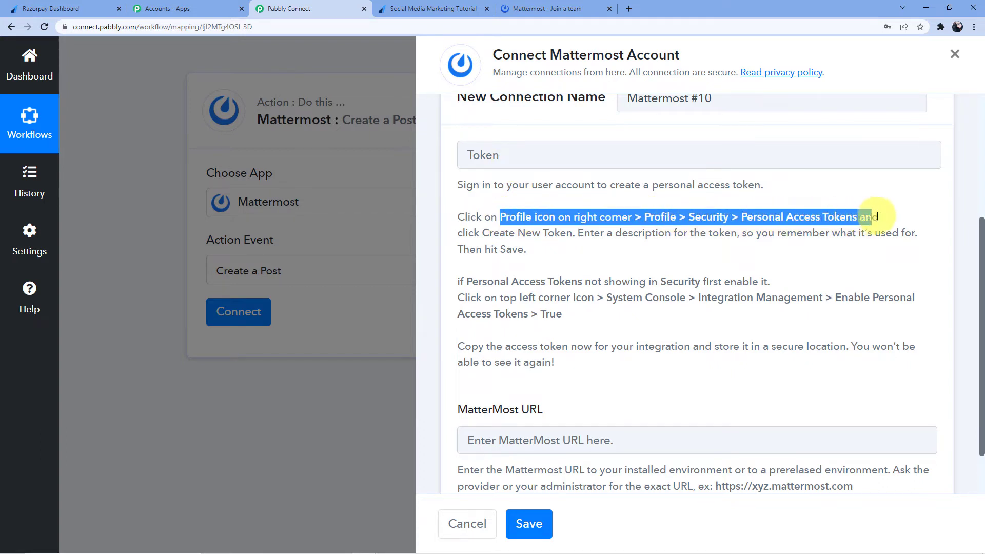
click(562, 239)
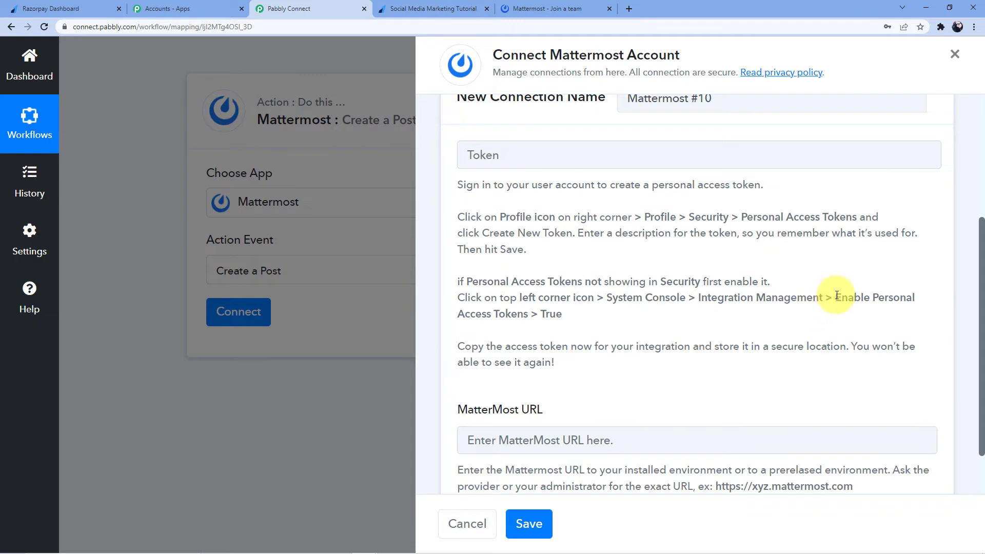
drag(837, 295, 934, 297)
drag(457, 314, 538, 314)
click(598, 314)
drag(458, 293, 751, 310)
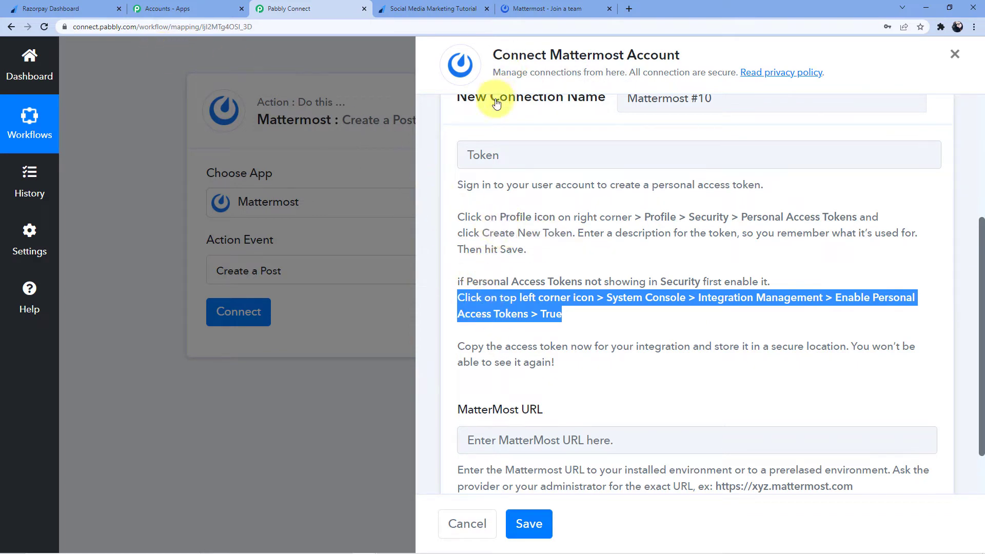
click(516, 8)
Verify Enable Personal Access Tokens is true under System Console > Integration Management, then return to PabblyConnect
click(69, 91)
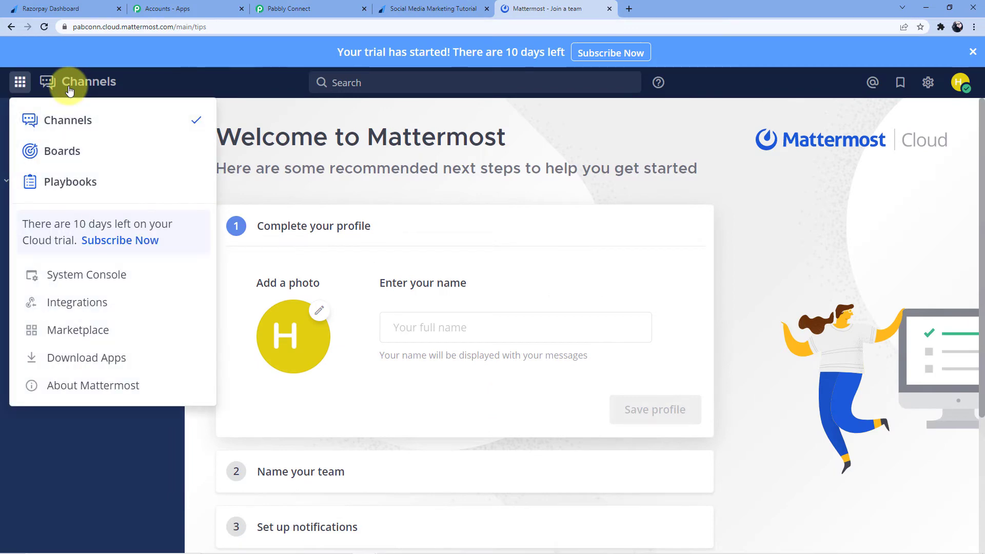
click(97, 277)
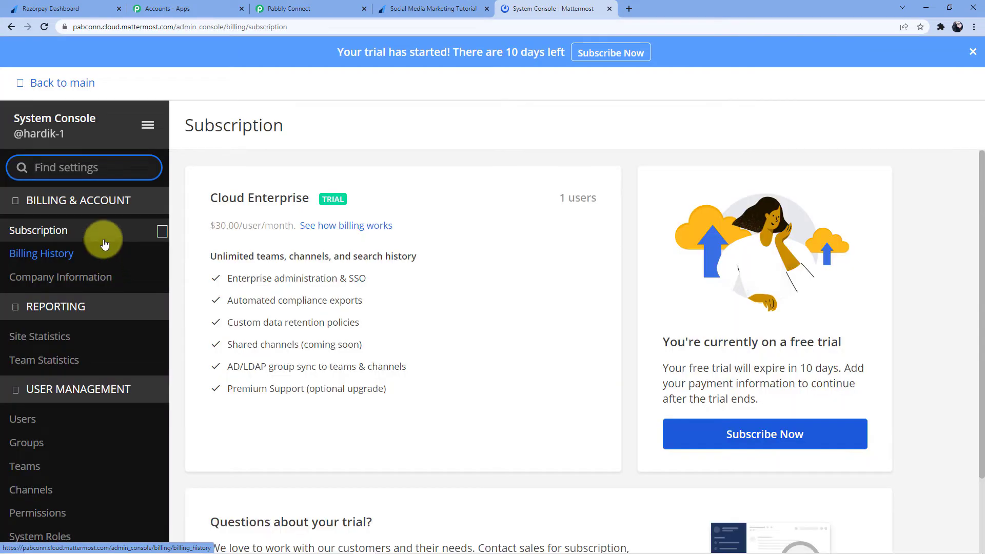
scroll(103, 236, down, 3)
scroll(104, 226, down, 10)
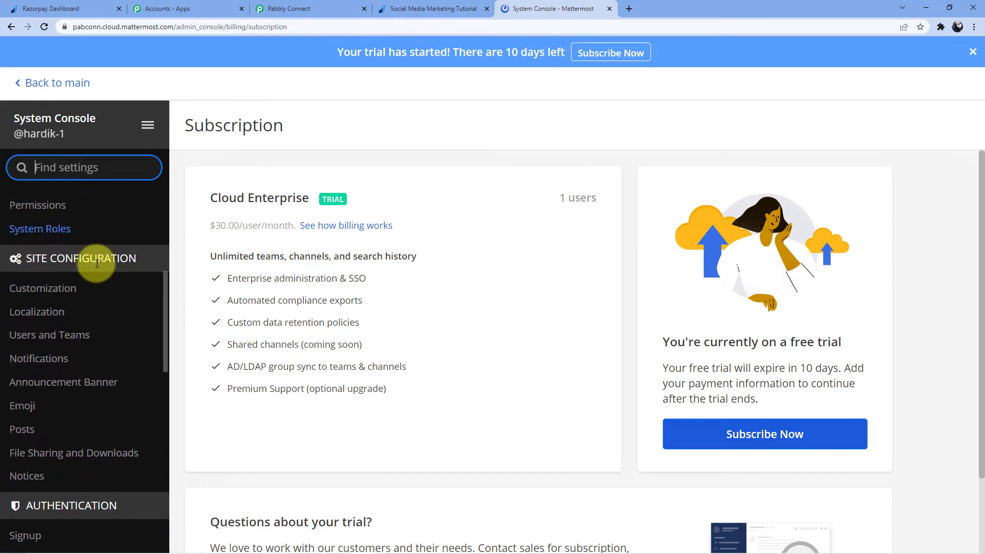
scroll(111, 244, down, 4)
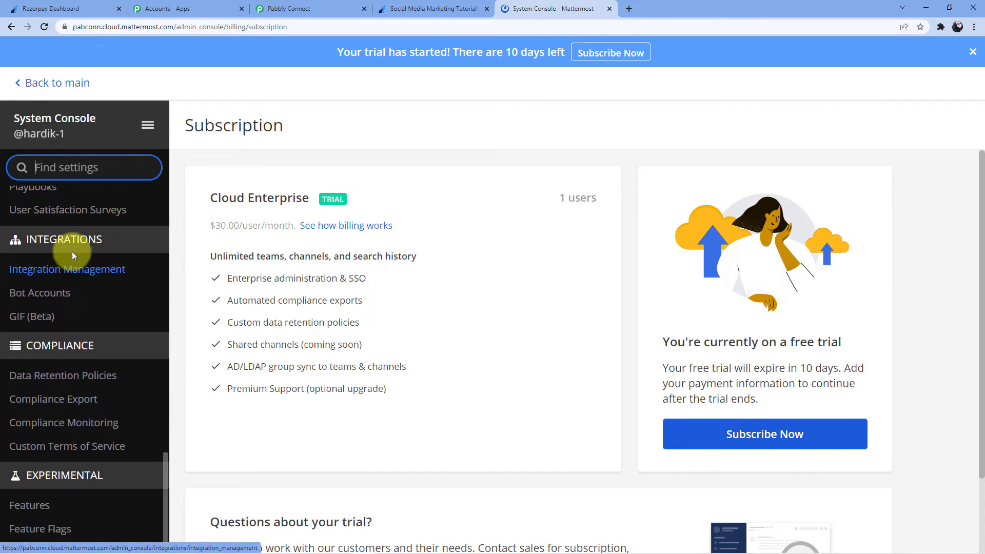
click(113, 276)
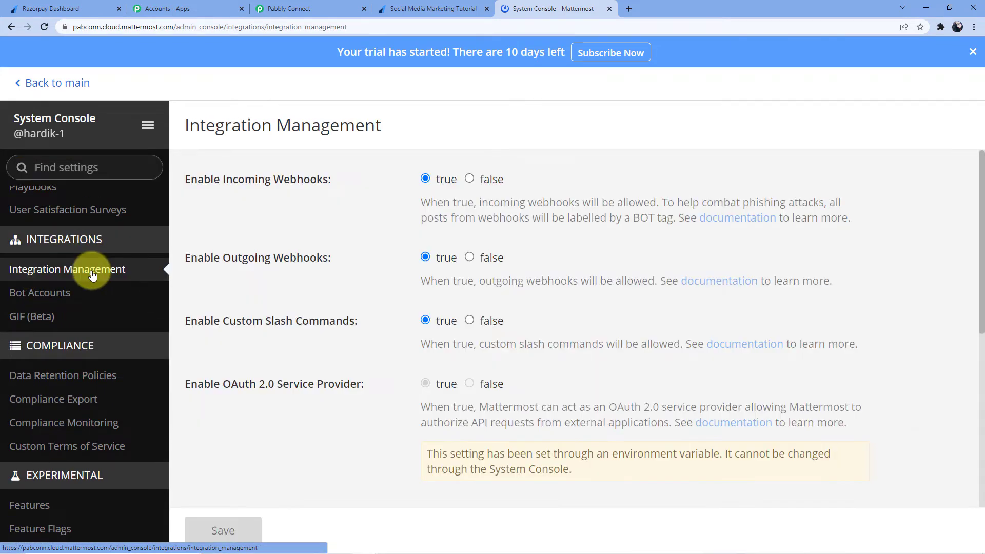
scroll(267, 275, down, 4)
scroll(272, 262, down, 3)
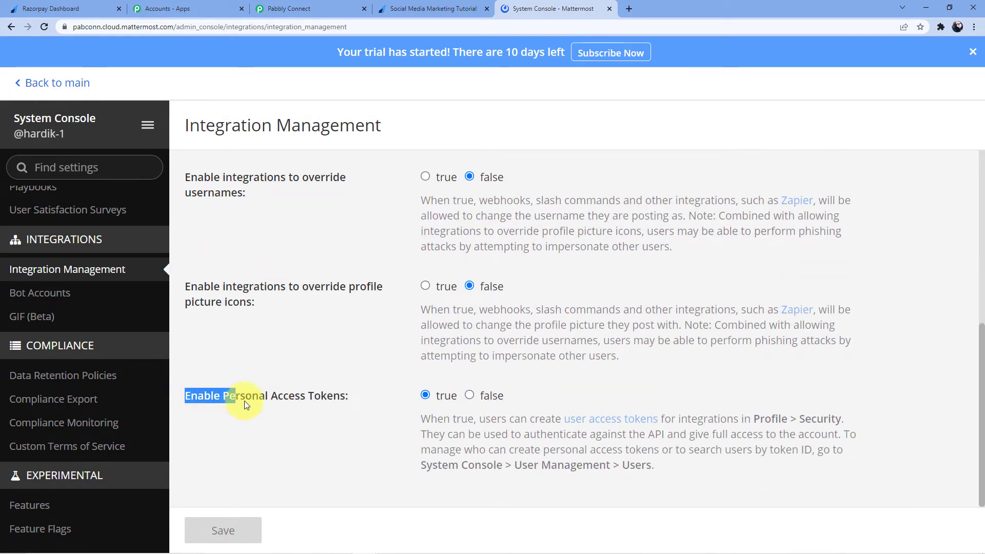
drag(245, 405, 332, 408)
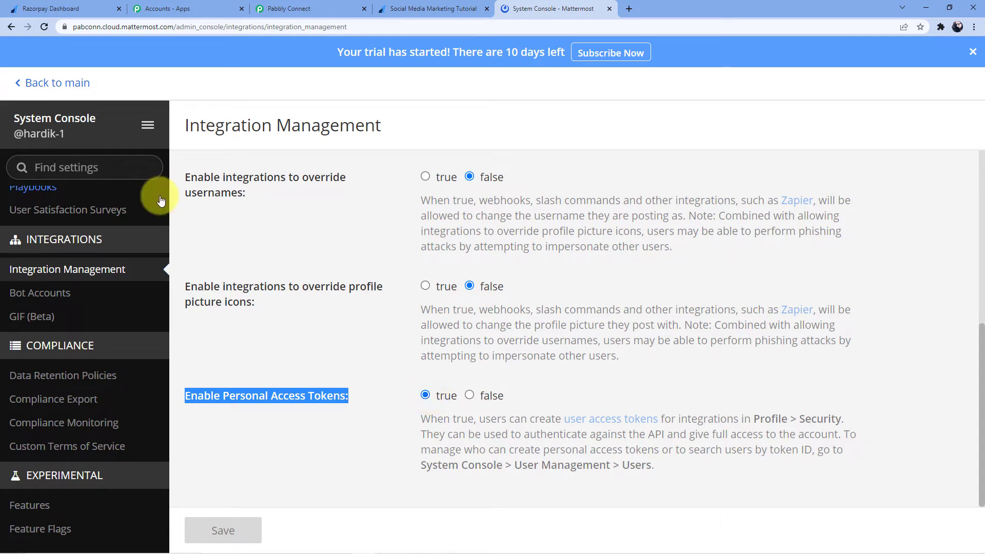
click(24, 83)
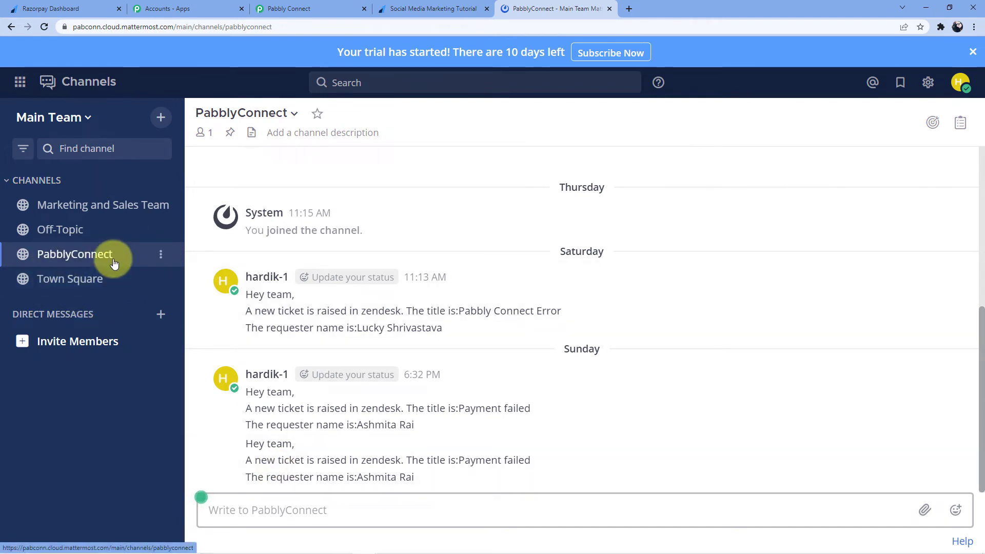
click(293, 8)
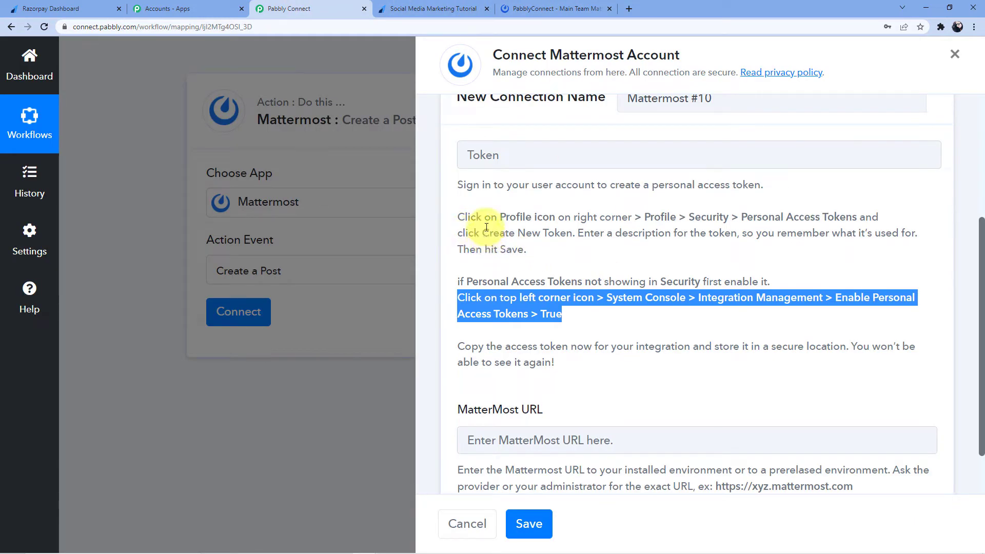
drag(500, 217, 872, 216)
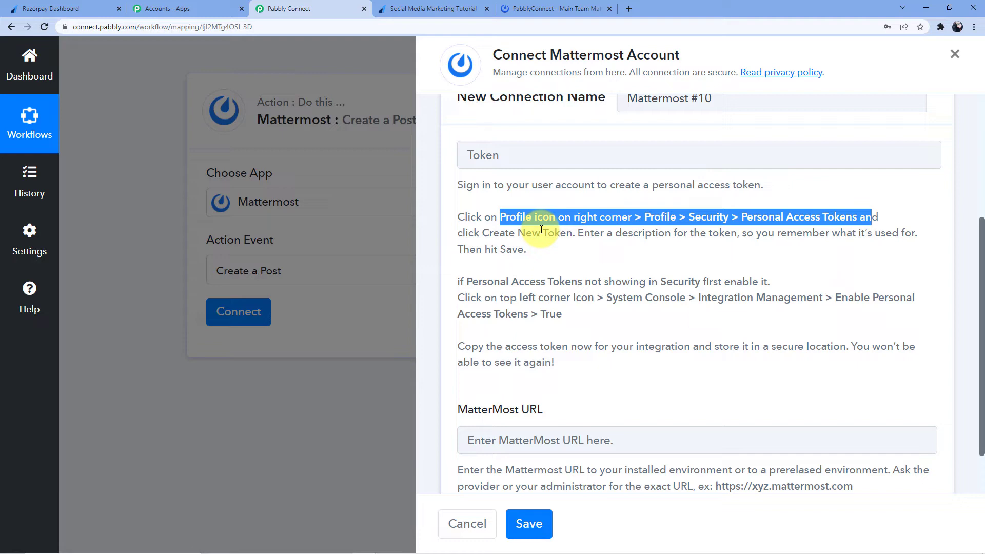
click(50, 9)
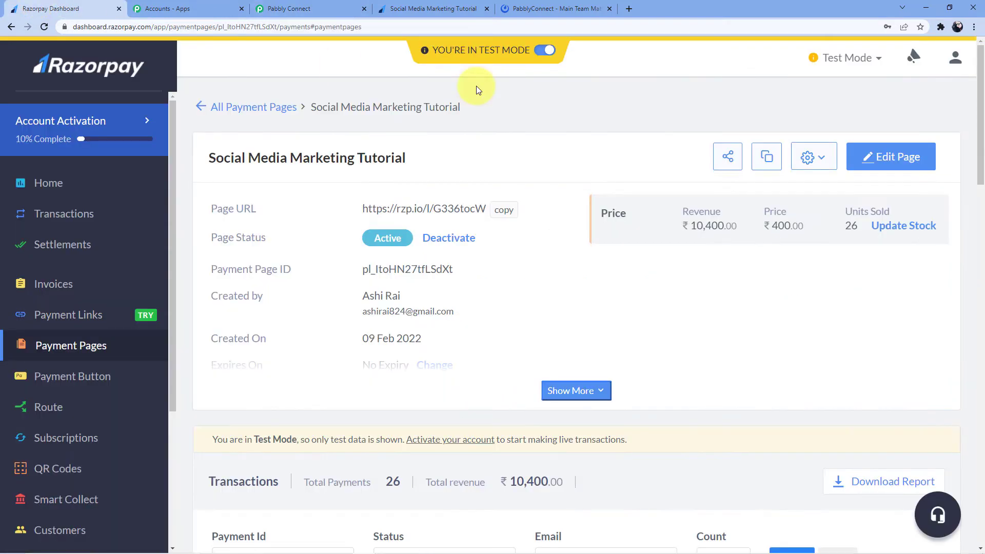
click(957, 50)
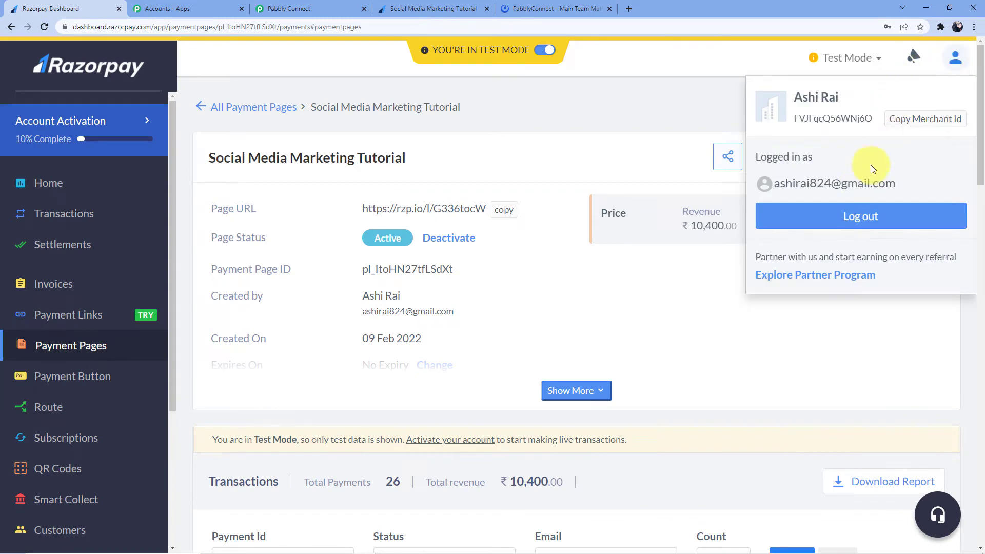
click(553, 8)
In Profile > Security, start a new personal access token described 'Razorpay to Mattermost'
click(959, 83)
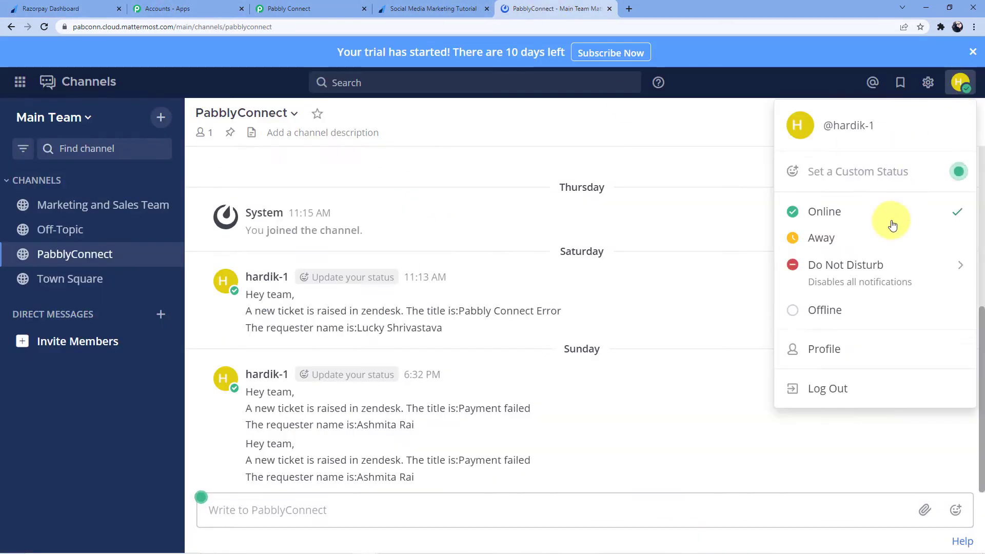
click(831, 349)
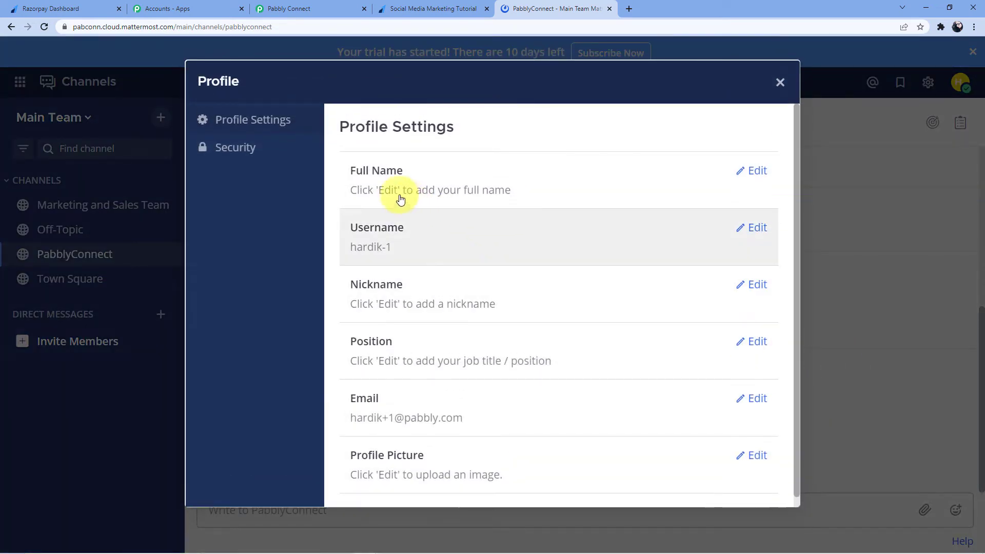
click(248, 151)
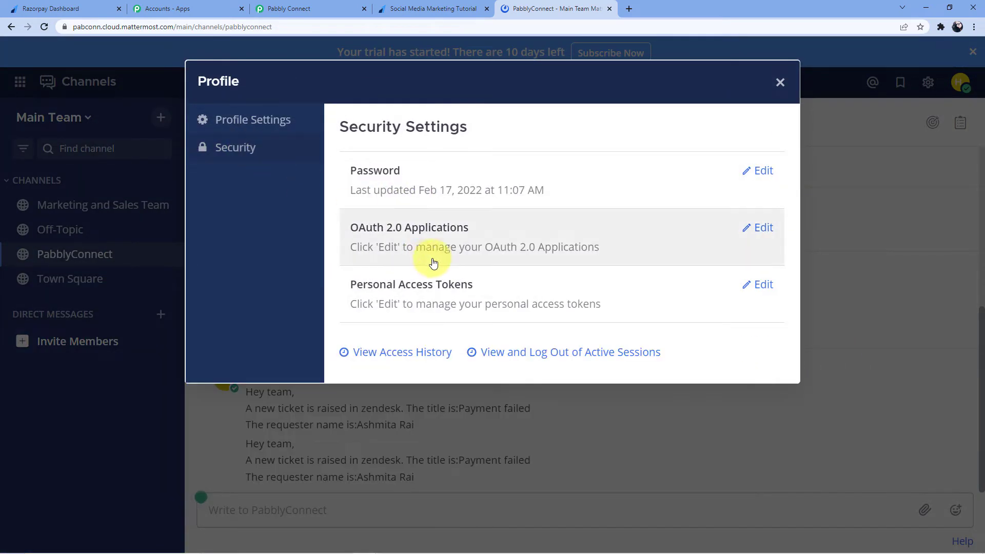
click(398, 283)
scroll(442, 293, down, 3)
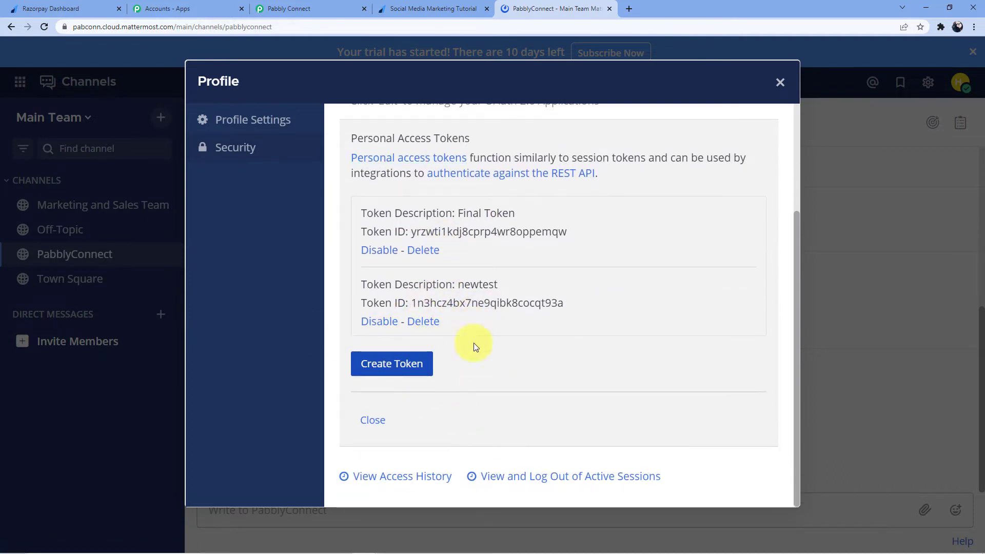
click(400, 364)
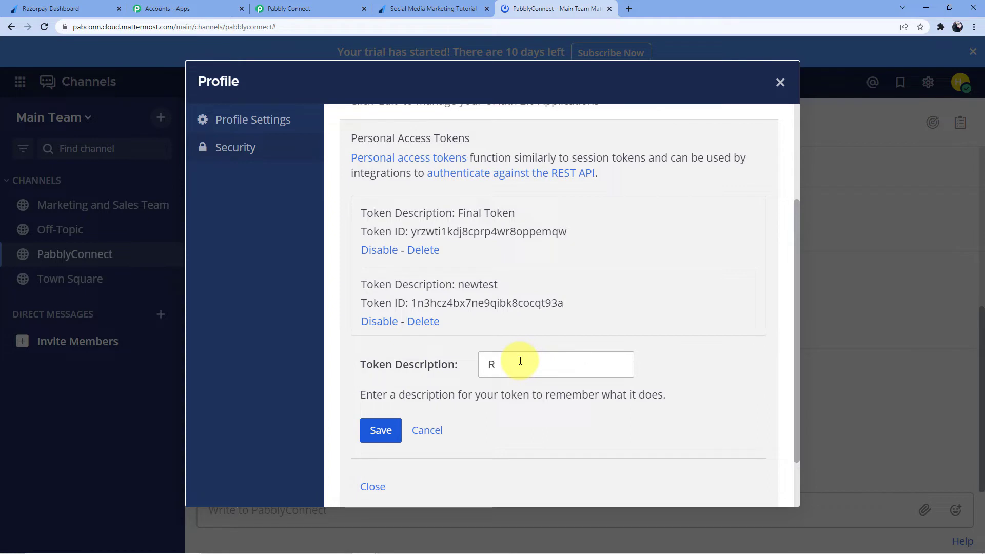
text(Razorpay to Mattermost)
scroll(520, 360, up, 3)
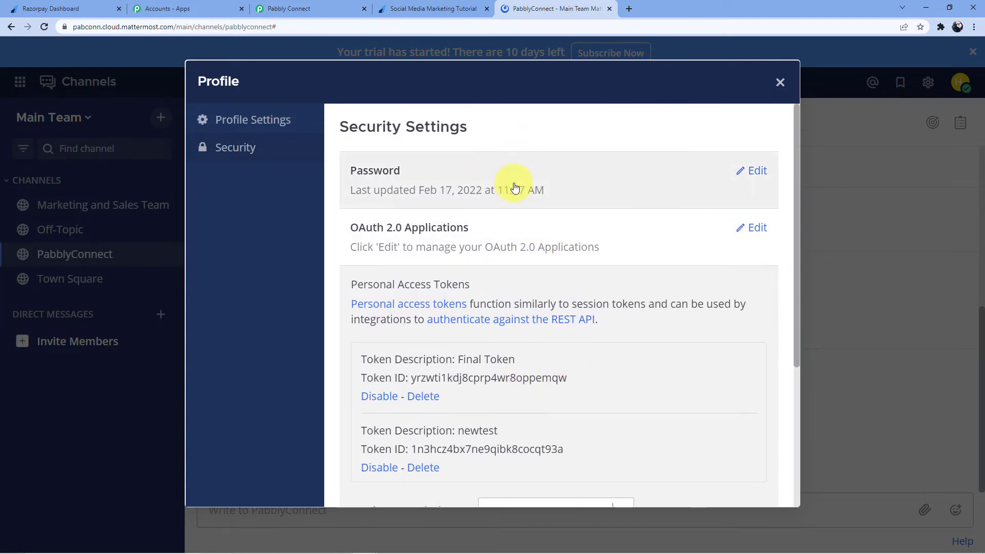
scroll(515, 186, down, 4)
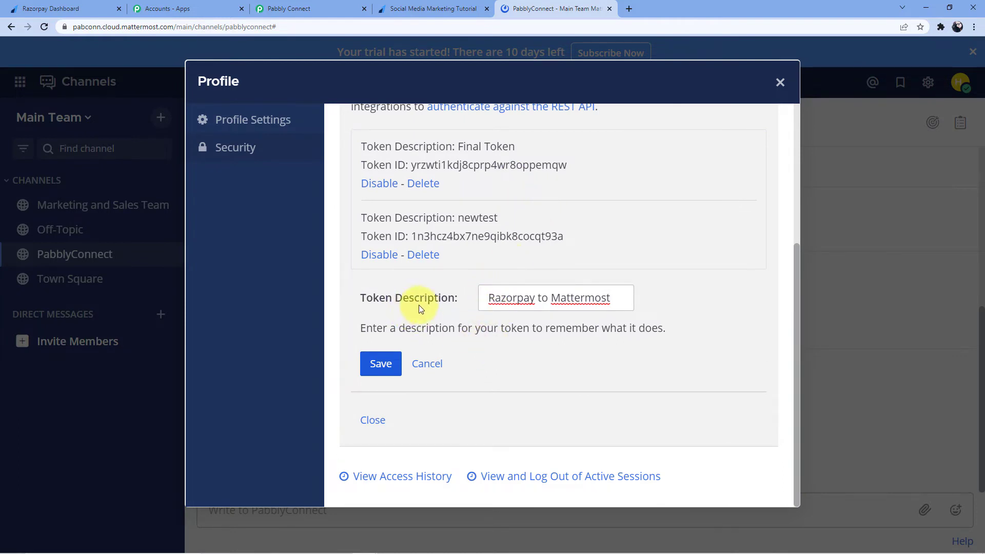
Create and confirm the token, then copy its access token value
click(380, 365)
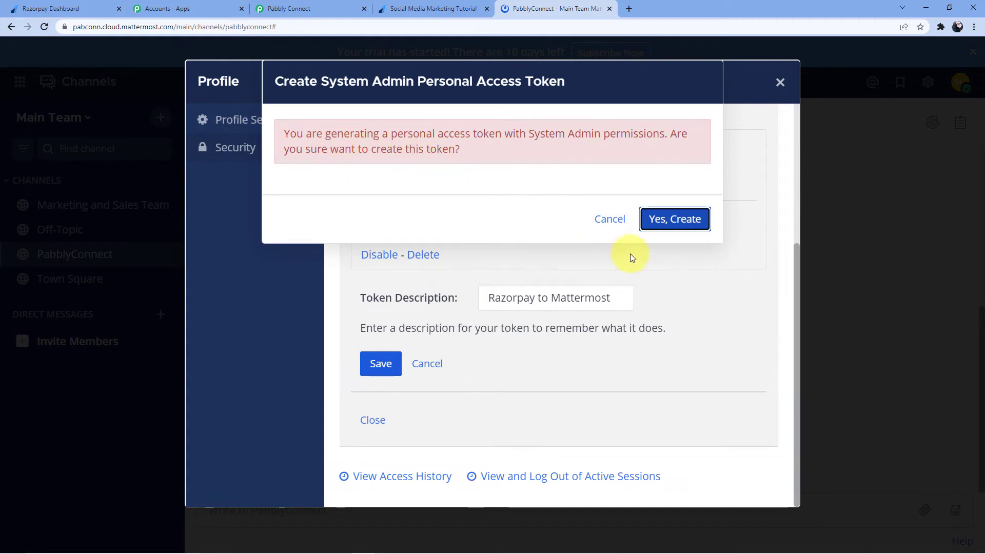
click(667, 219)
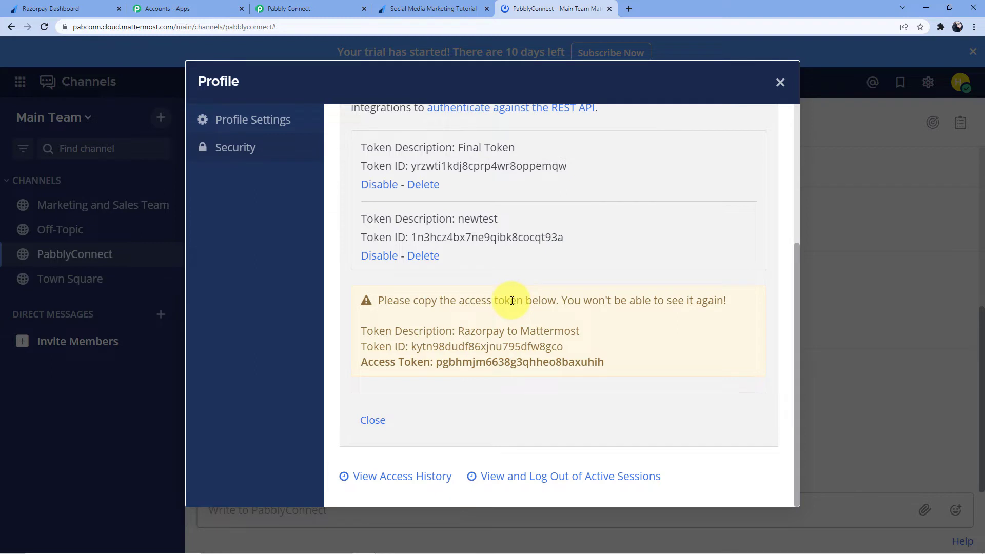
drag(436, 363, 587, 361)
right_click(587, 361)
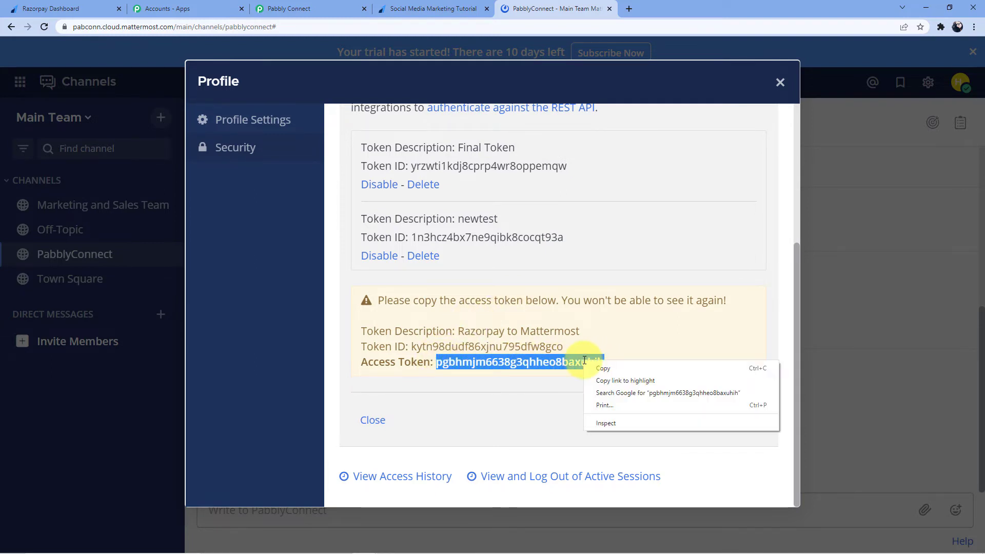
click(598, 368)
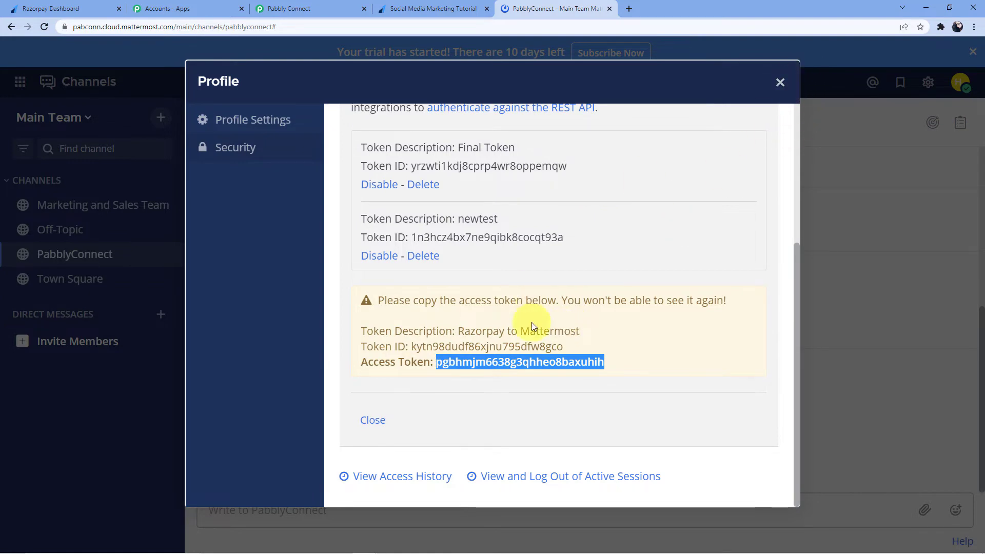
Paste the copied access token into the Mattermost #10 connection's Token field
click(339, 7)
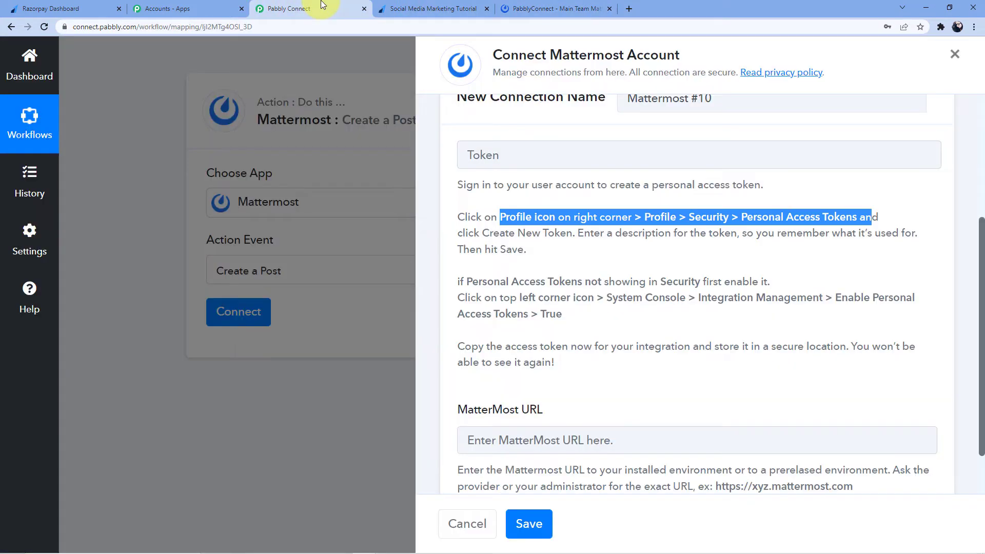
scroll(512, 275, up, 3)
click(512, 309)
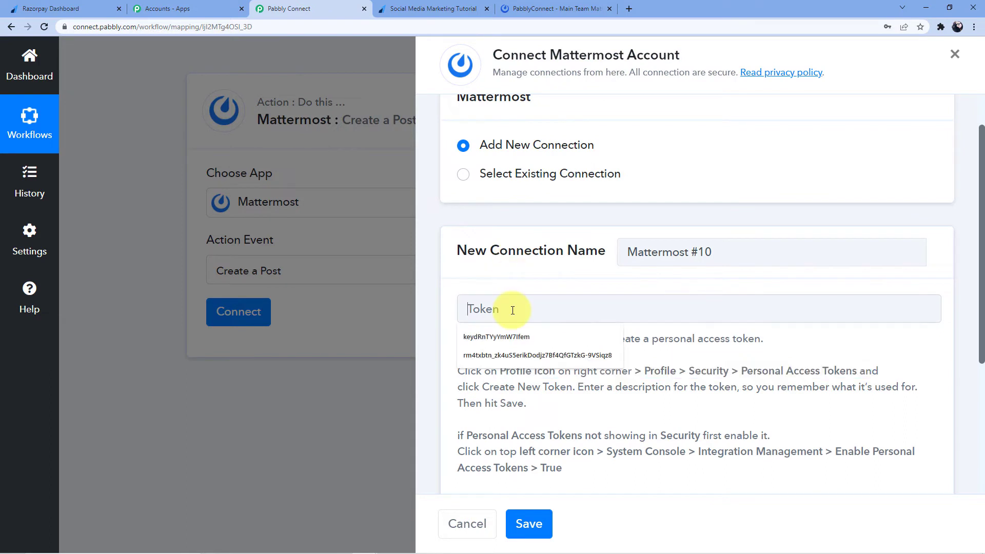
key(ctrl+v)
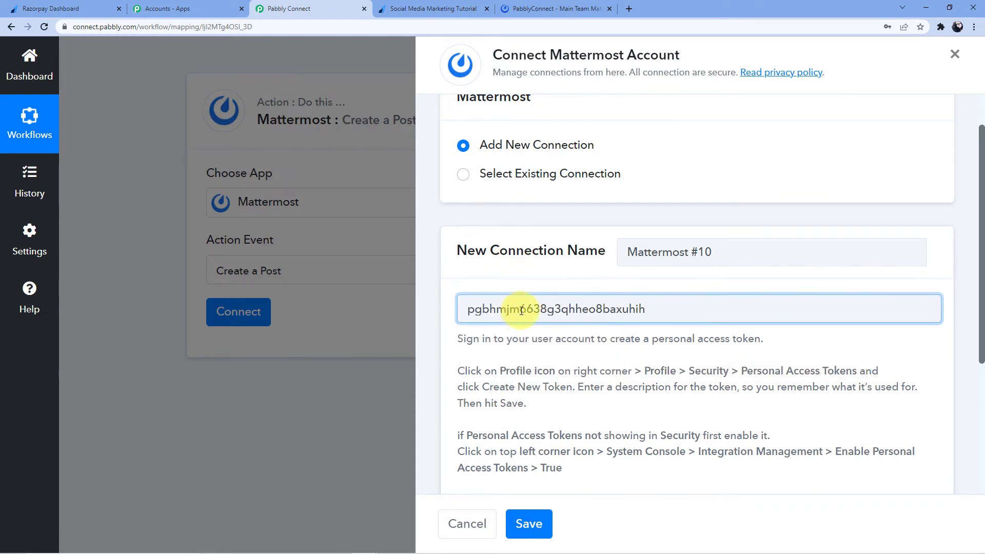
scroll(521, 310, down, 3)
scroll(553, 312, down, 1)
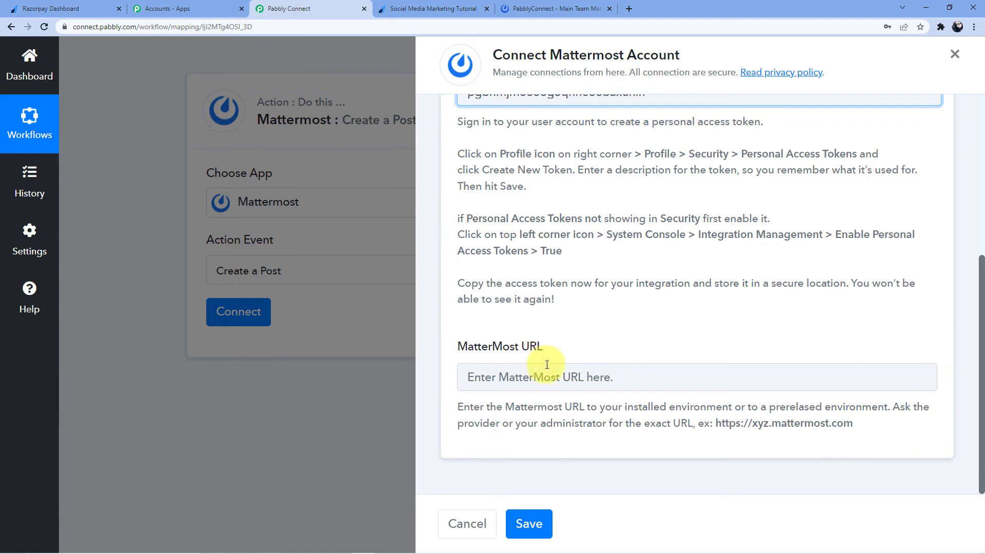
click(558, 9)
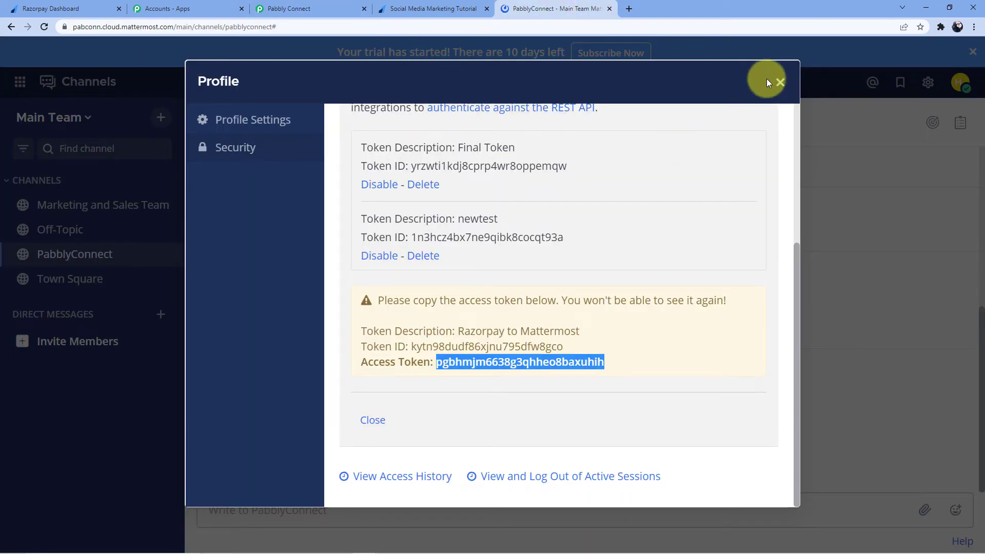
Close the Profile dialog, confirming the token was copied, and copy Mattermost's base URL
click(780, 82)
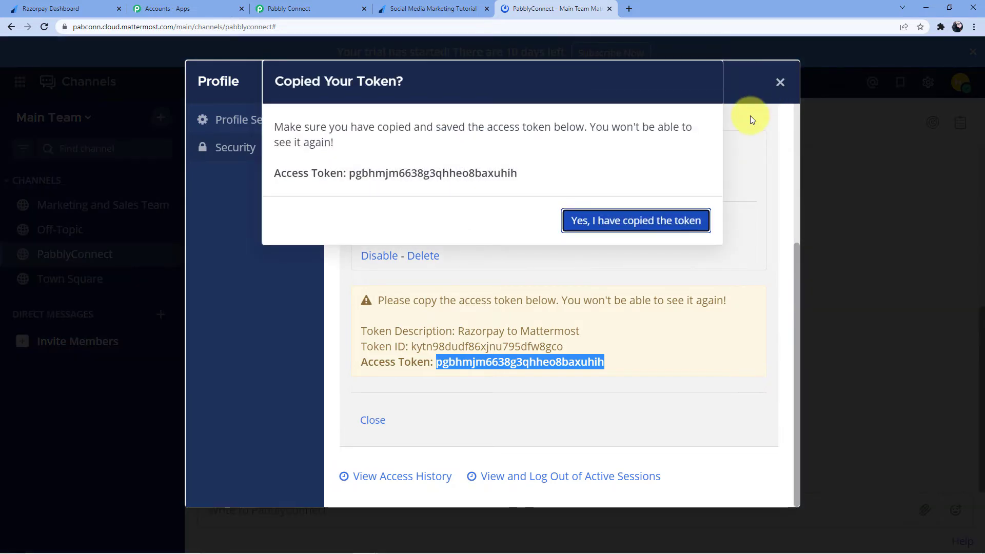
click(617, 226)
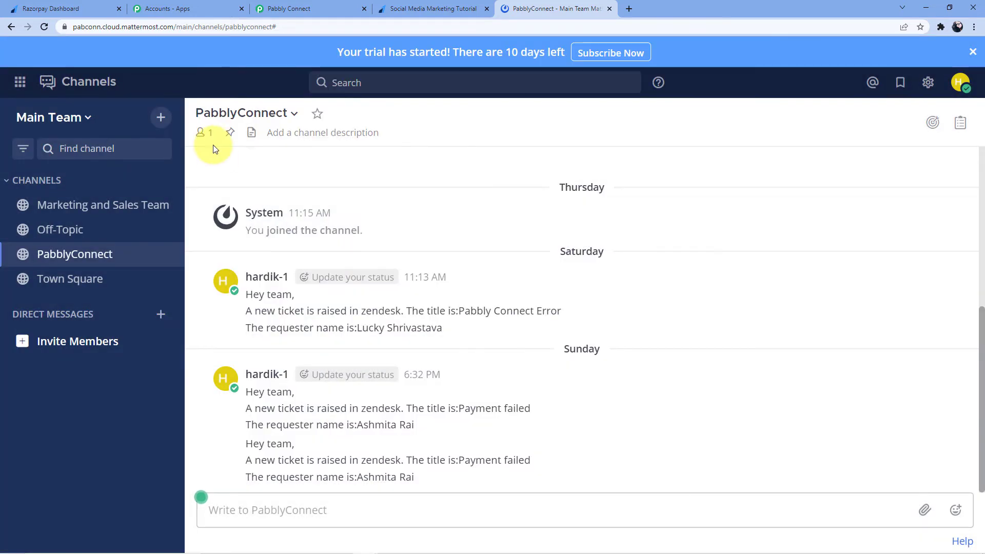
click(228, 24)
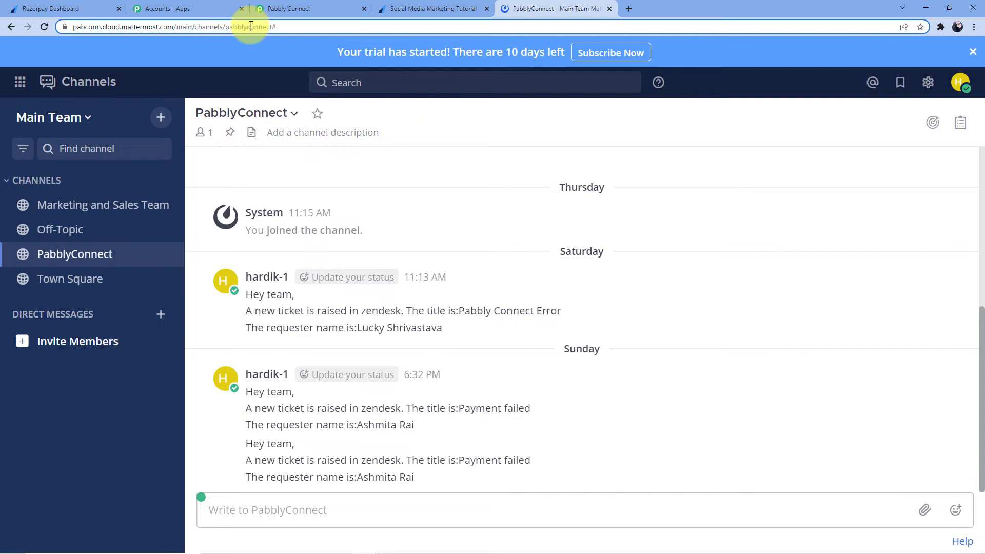
click(173, 28)
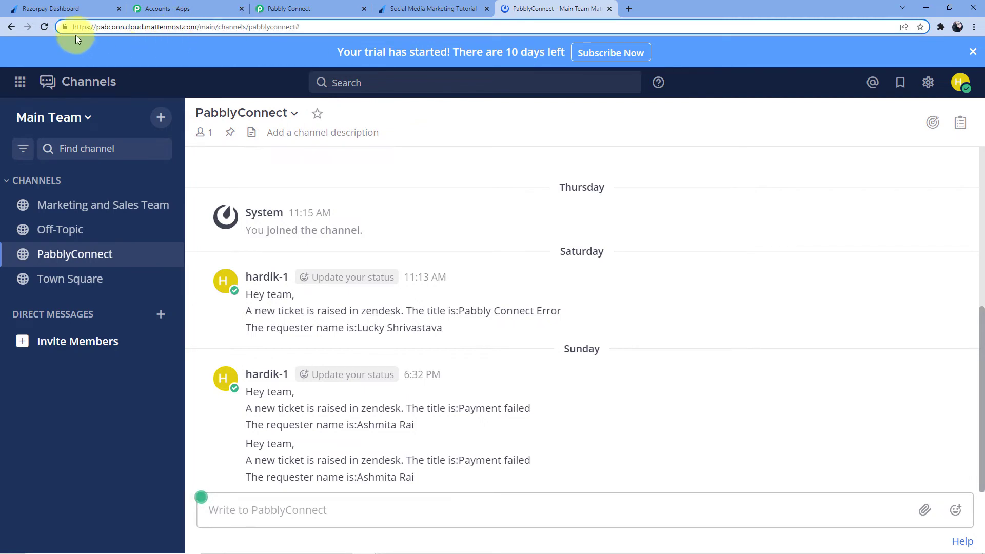
drag(73, 27, 178, 24)
right_click(178, 23)
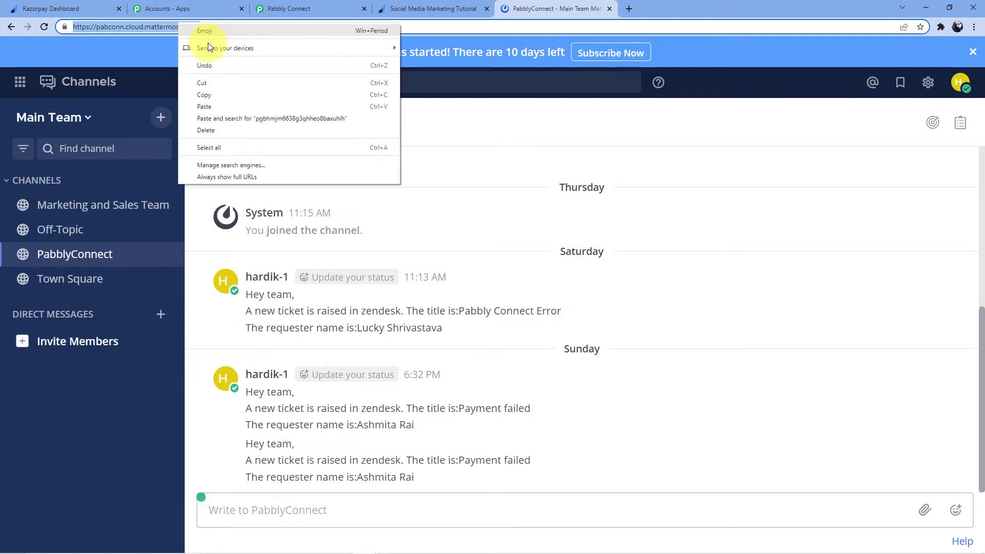
click(215, 94)
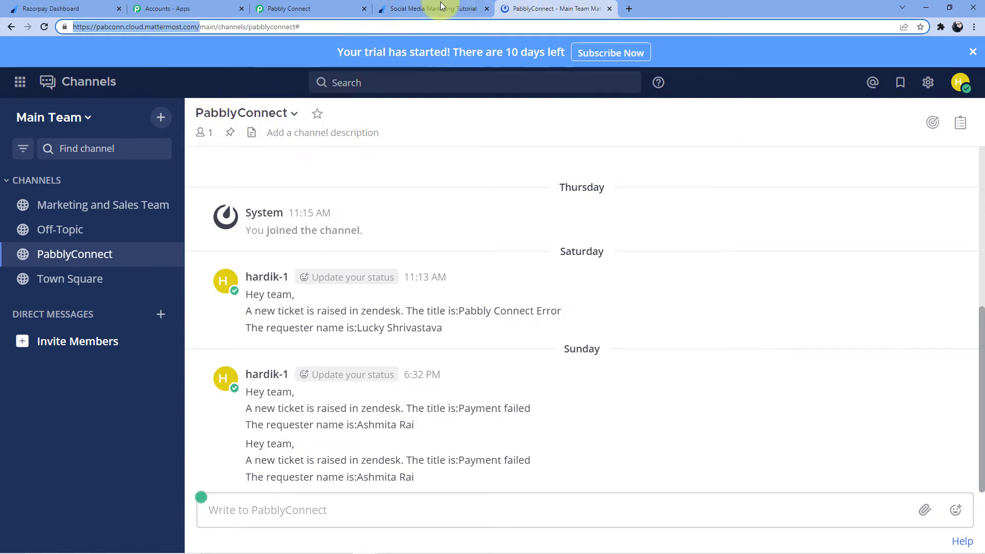
click(318, 9)
Paste the base URL into MatterMost URL, save the connection, and pick Main Team
click(567, 378)
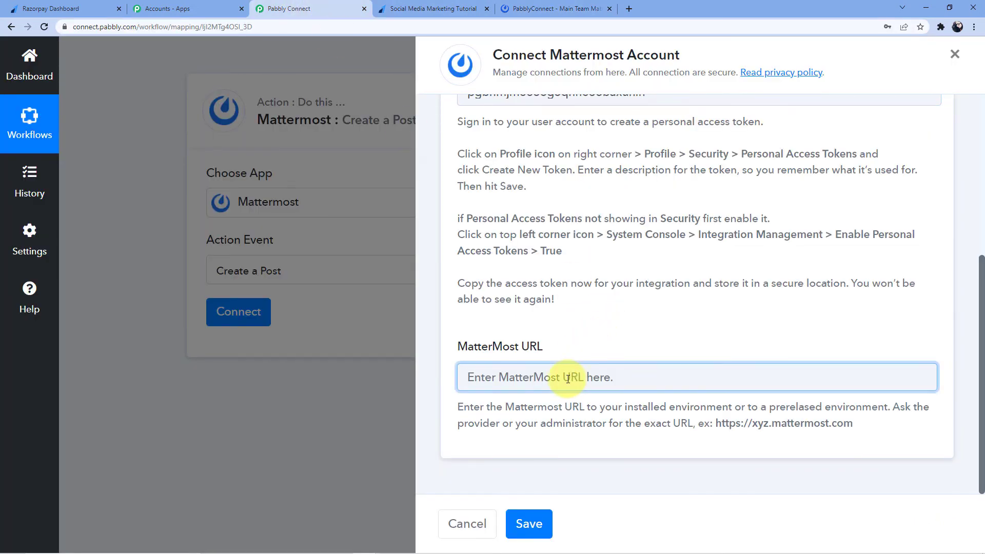
key(ctrl+v)
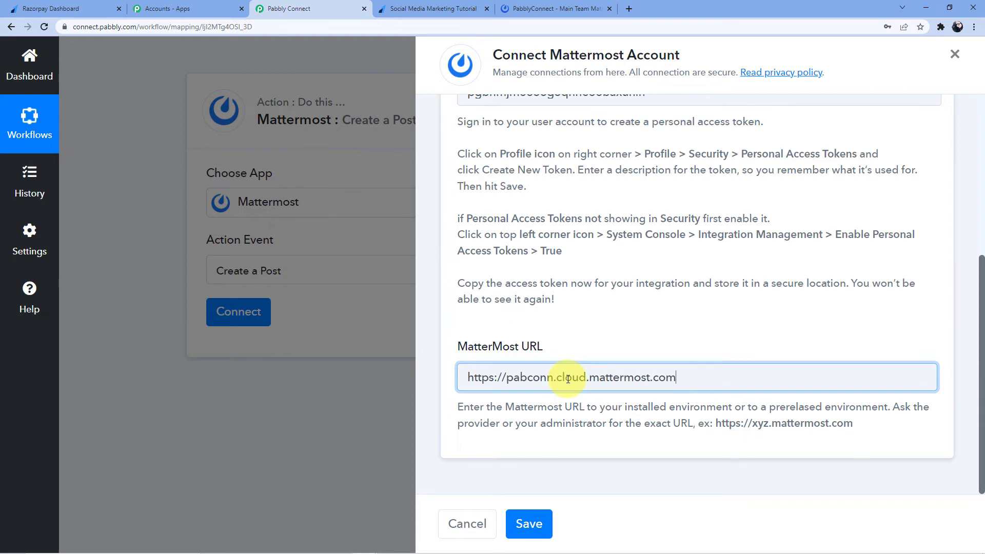
click(528, 523)
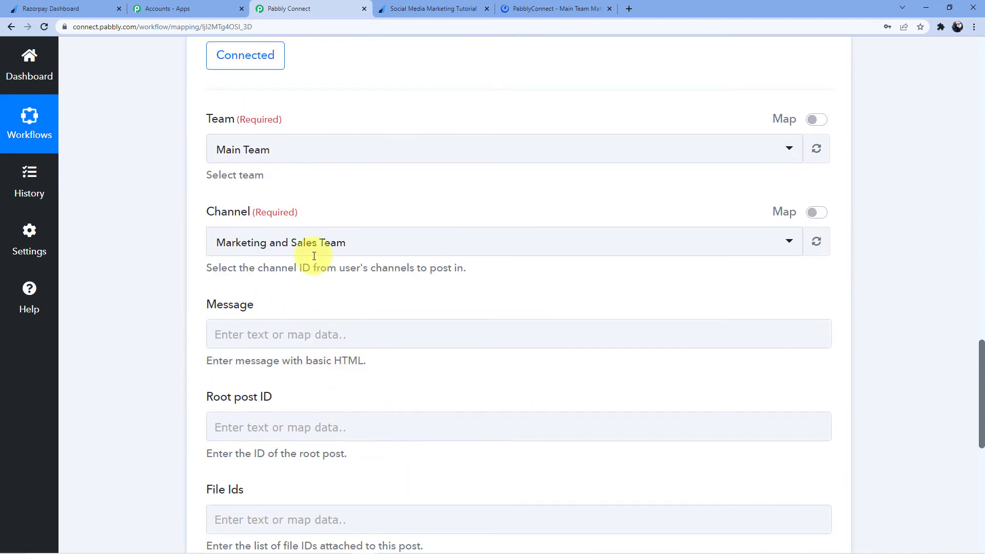
click(291, 149)
click(290, 222)
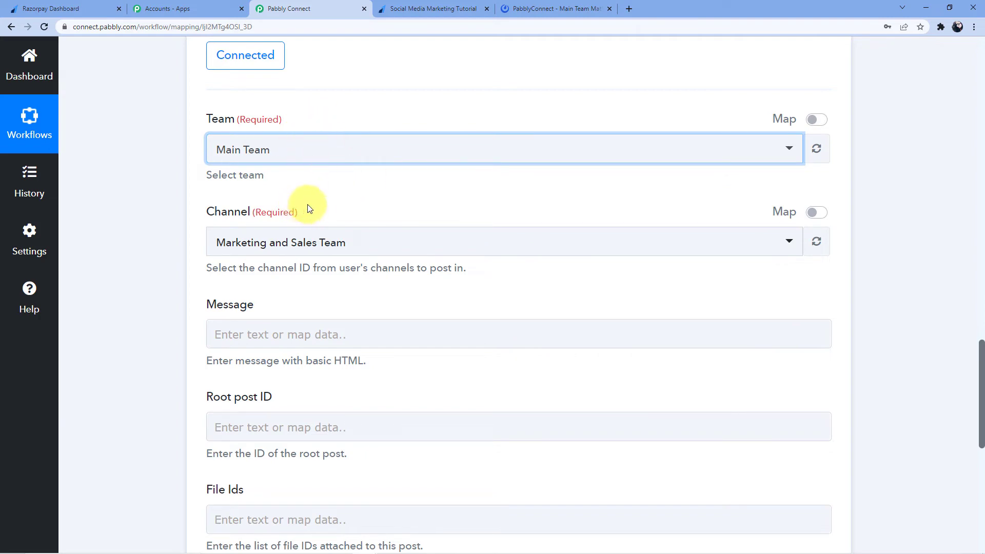
Check the Off-Topic, PabblyConnect and Town Square channels, ending on Marketing and Sales Team
click(94, 4)
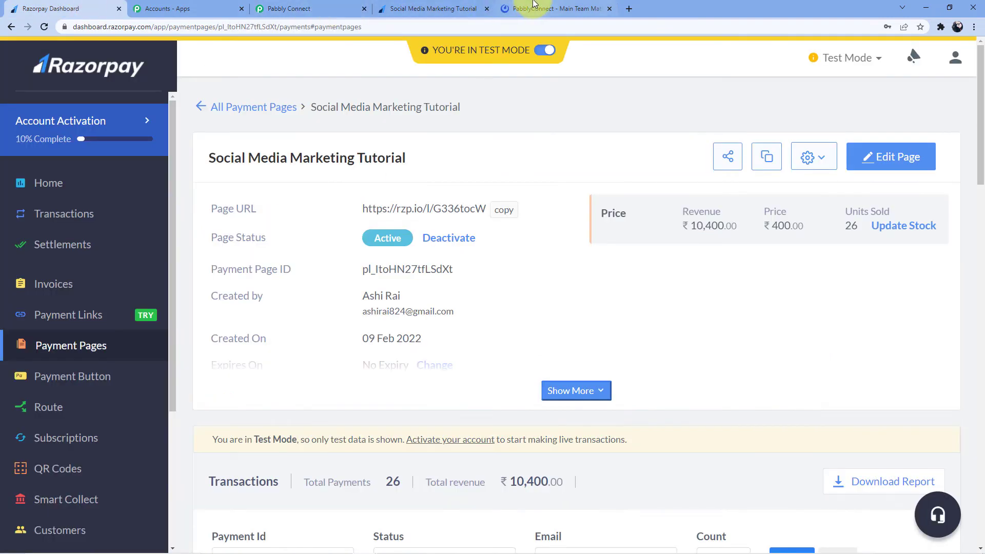
click(551, 9)
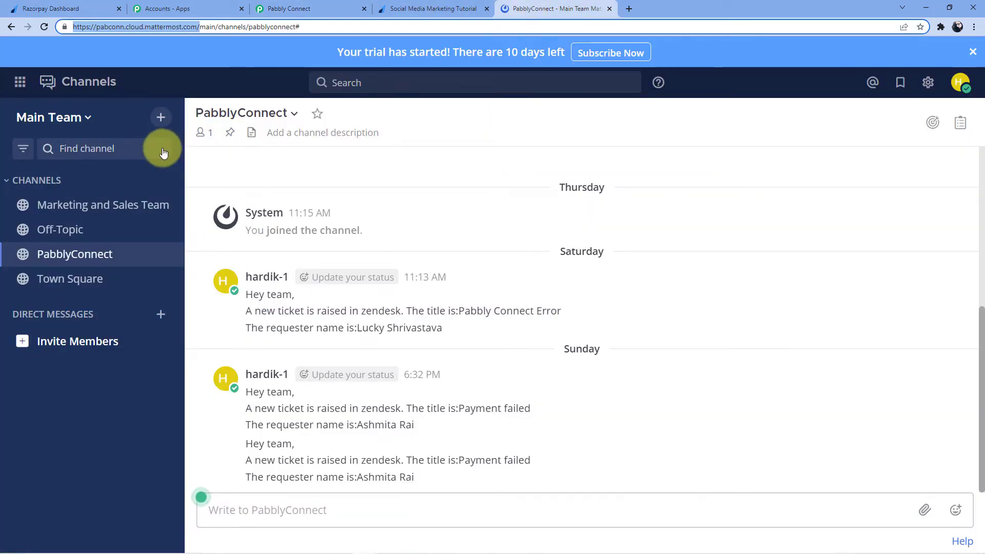
click(100, 203)
click(85, 230)
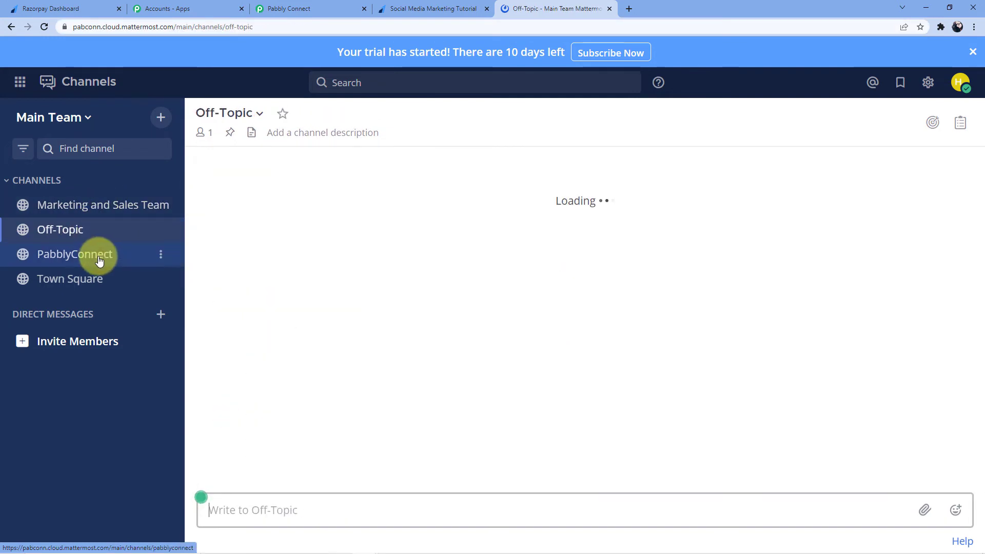
click(99, 256)
click(88, 277)
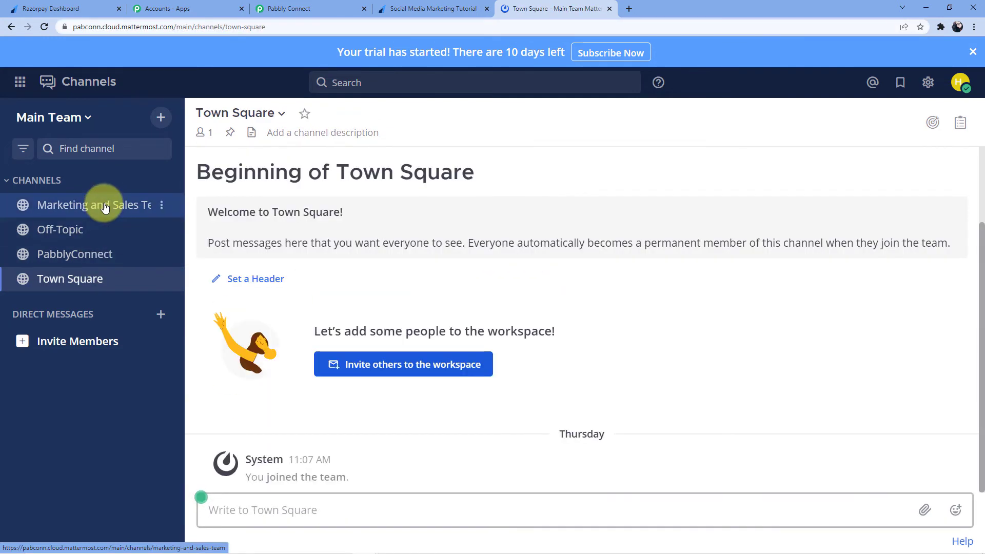
click(105, 207)
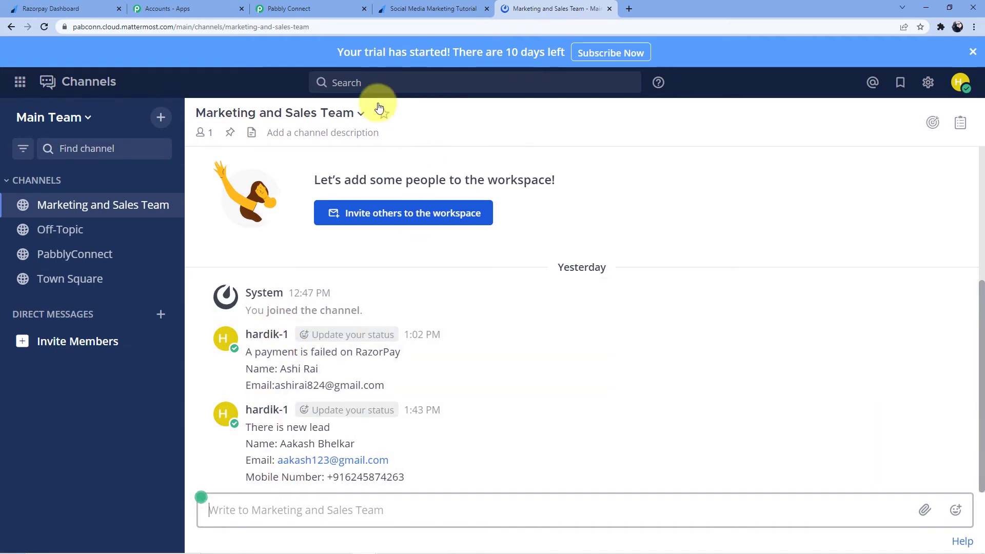
click(324, 5)
Set the post's Channel to Marketing and Sales Team
scroll(300, 206, down, 2)
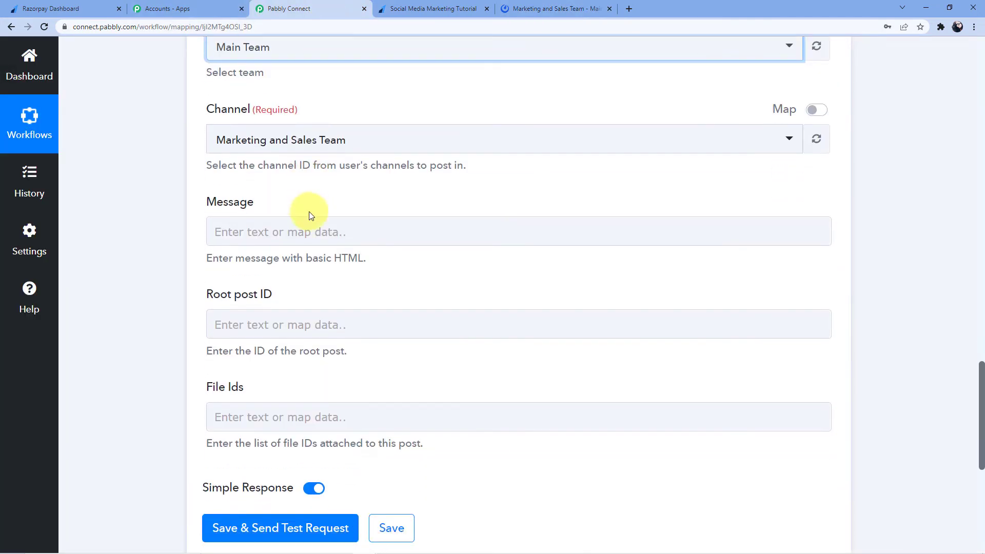
click(375, 144)
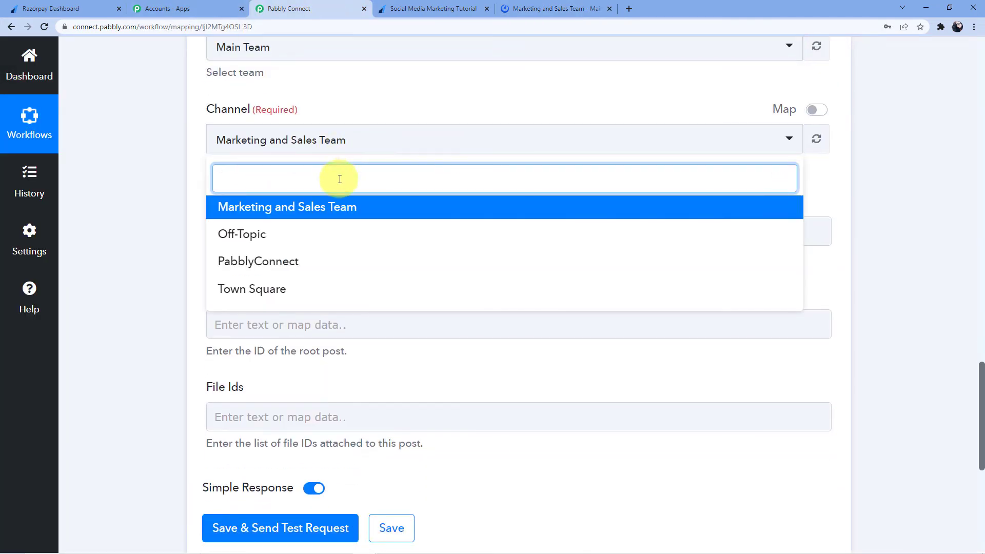
click(286, 208)
scroll(129, 192, down, 2)
Write the message 'Hello Team,' then on a new line 'The Razorpay payment for use'
click(258, 135)
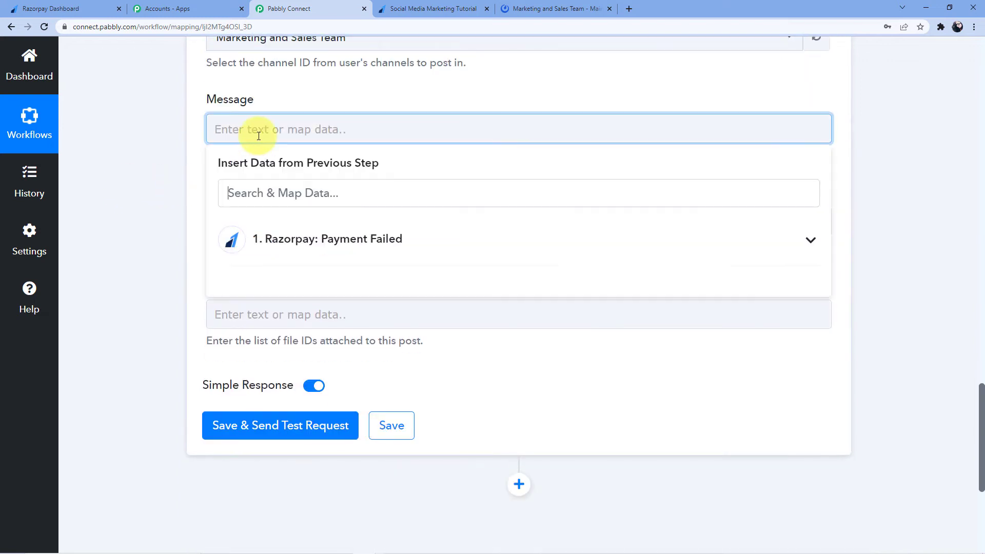
text(Helklo)
key(BackSpace)
key(BackSpace)
key(BackSpace)
key(BackSpace)
text(lo Team,)
key(Return)
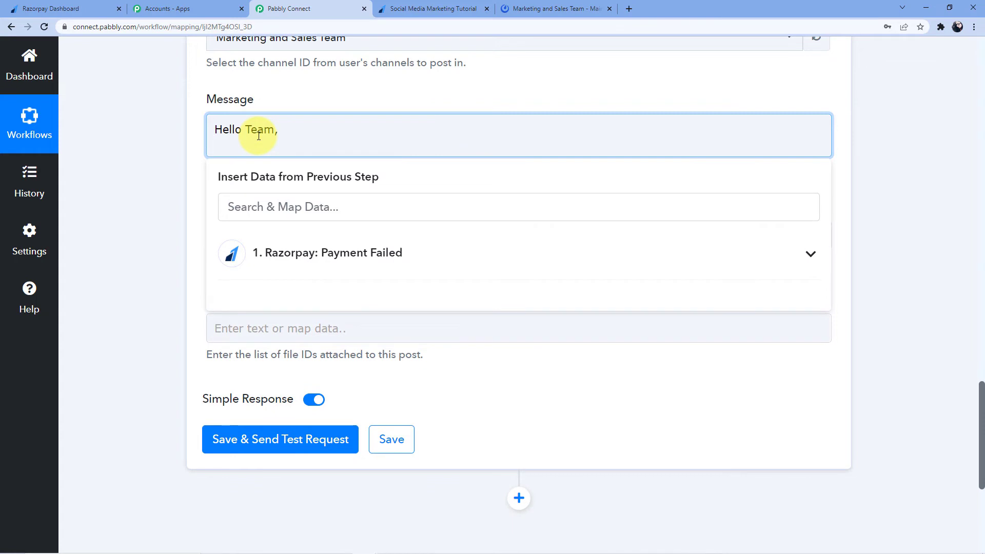
text(The pa)
key(BackSpace)
key(BackSpace)
key(BackSpace)
text(Razorpay payment f)
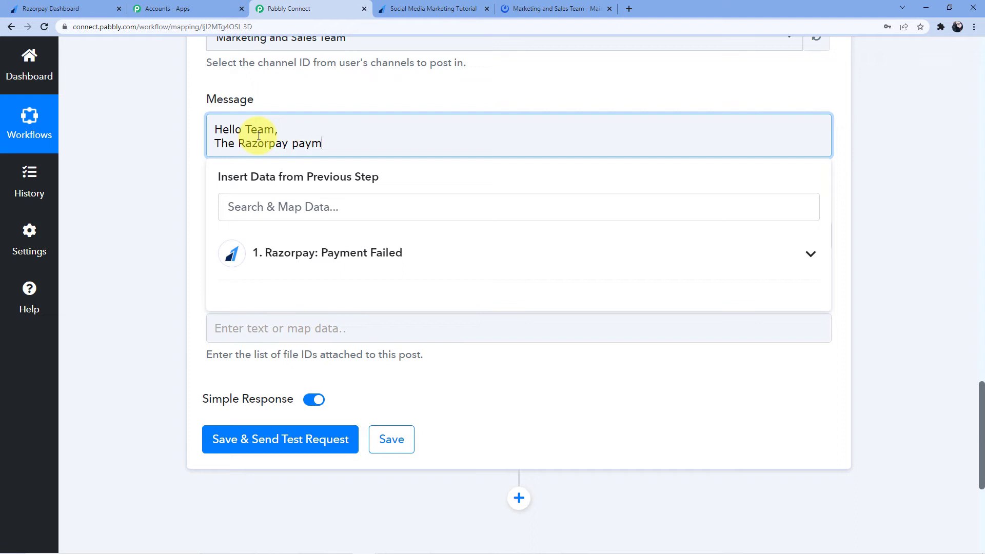
text(or use)
Insert the payer's Notes First Name and Notes Last Name after 'user' in the Message
text(r)
scroll(326, 211, up, 15)
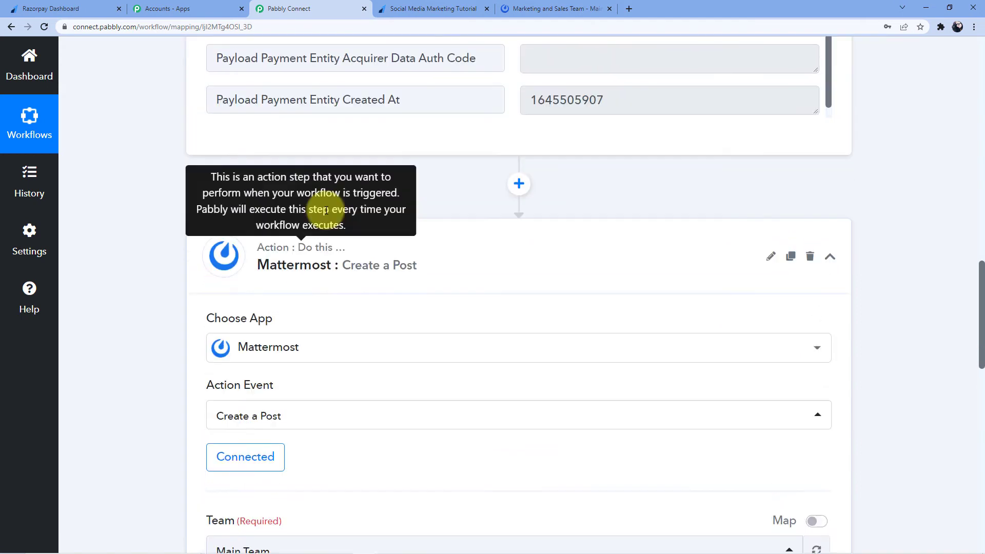
scroll(378, 138, down, 15)
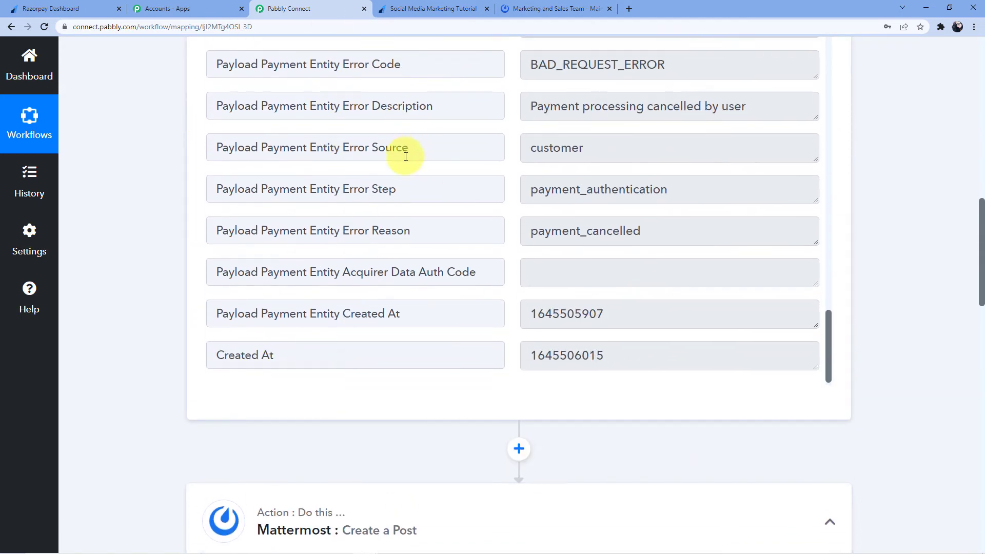
scroll(388, 247, down, 5)
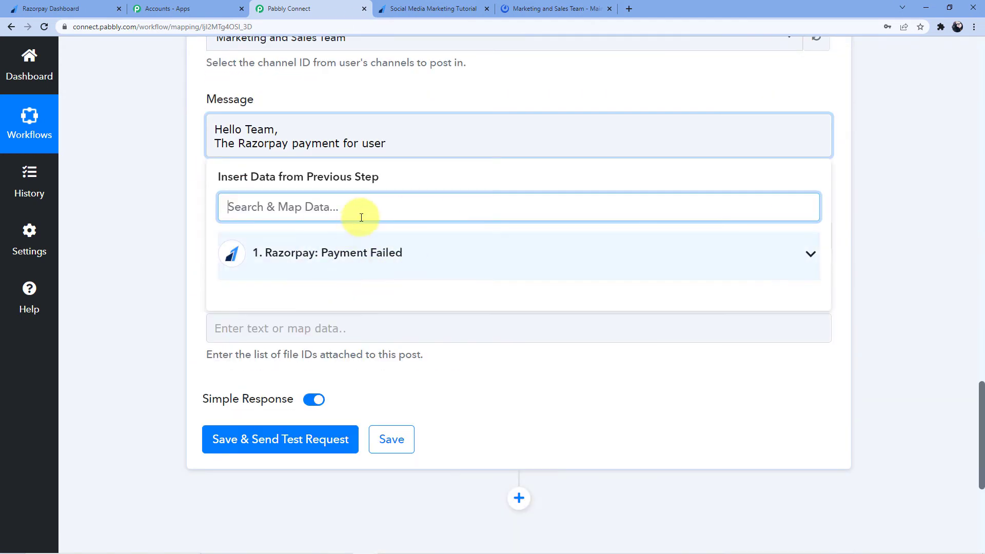
click(417, 141)
click(353, 245)
scroll(405, 372, down, 10)
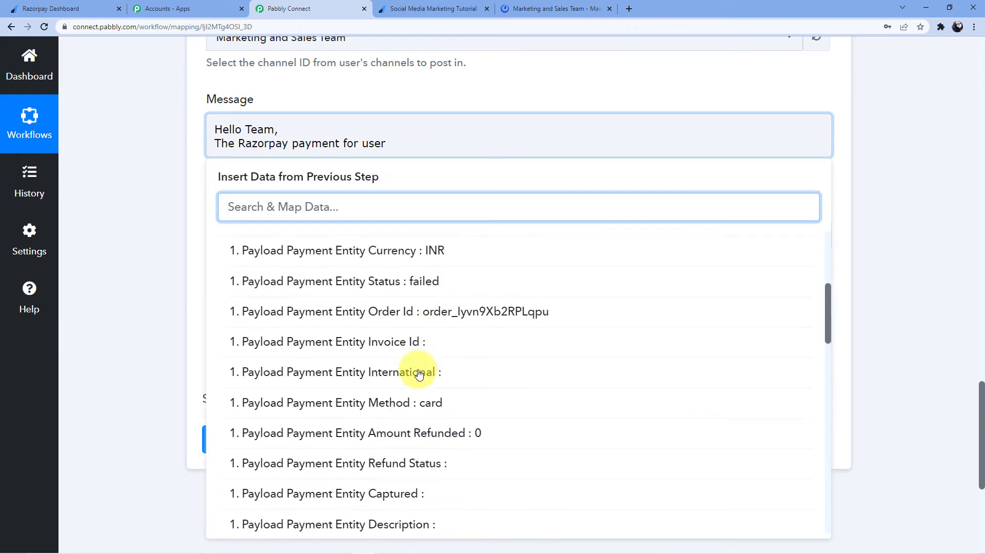
scroll(453, 359, down, 10)
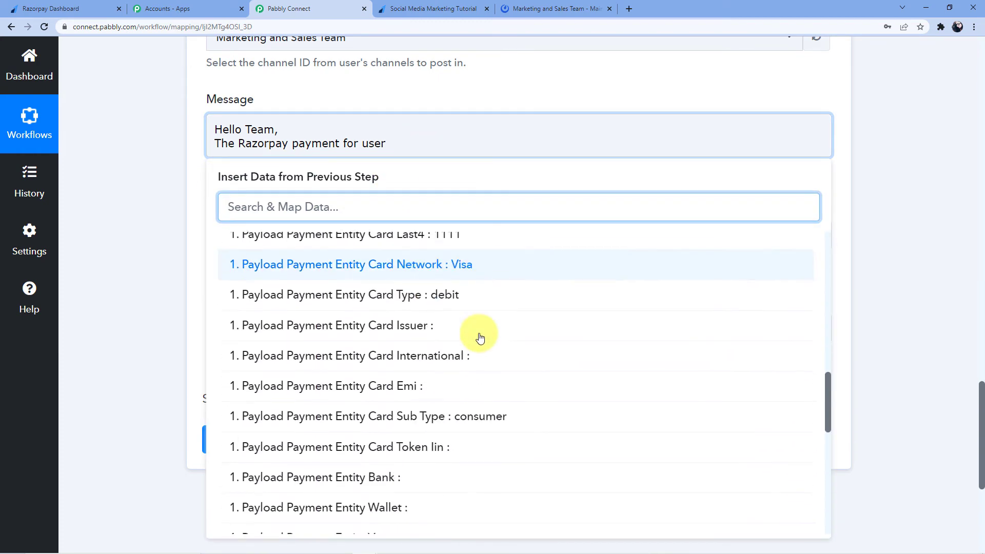
click(481, 351)
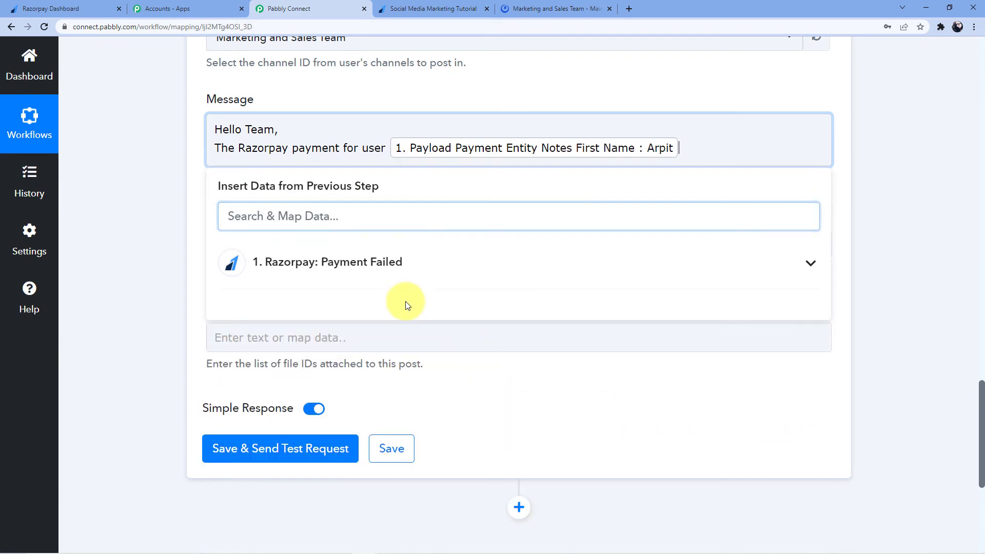
click(413, 261)
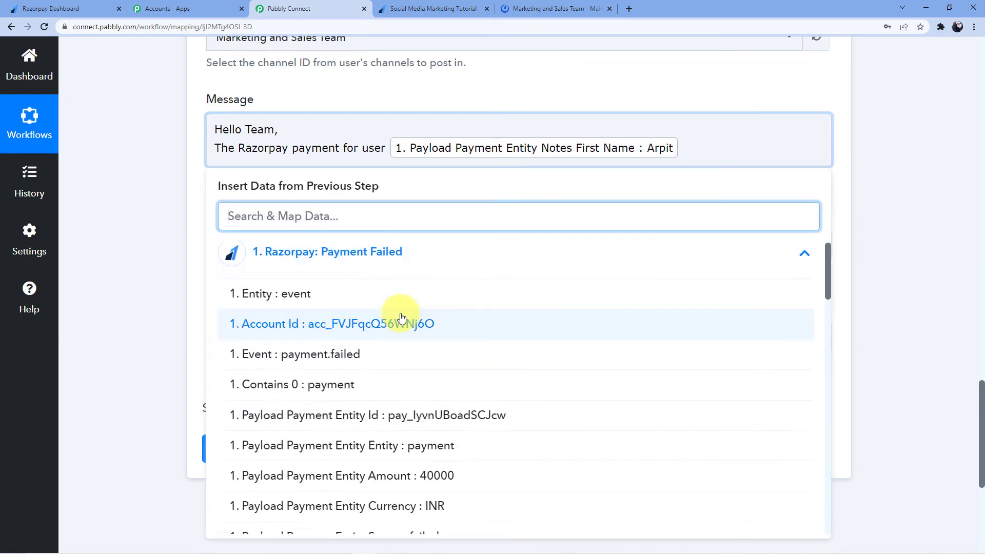
scroll(396, 290, down, 10)
scroll(399, 298, down, 10)
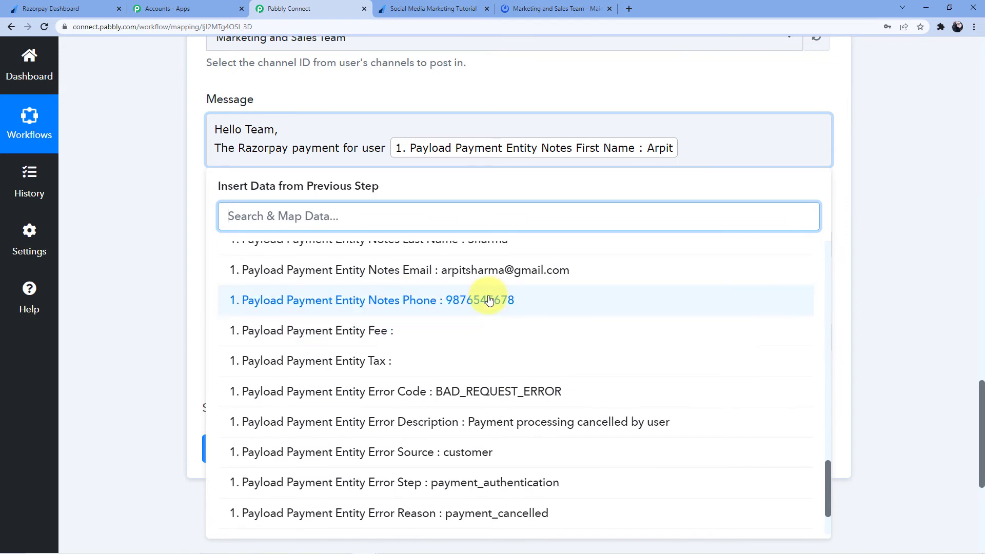
scroll(451, 299, up, 2)
click(429, 341)
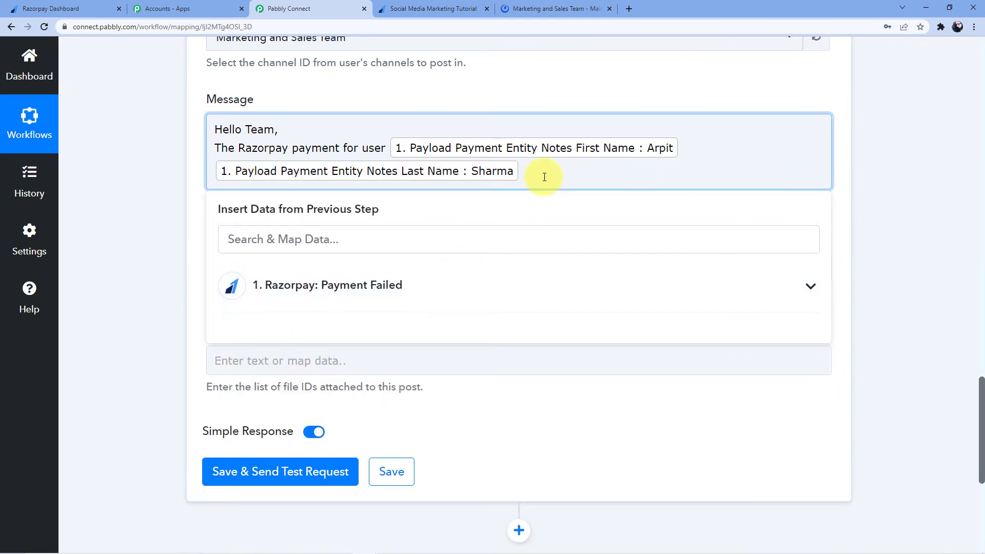
Add 'has been cancelled/failed. Please contact him/her to find out about the issue' and an Email line
text(has been cancelled/fail)
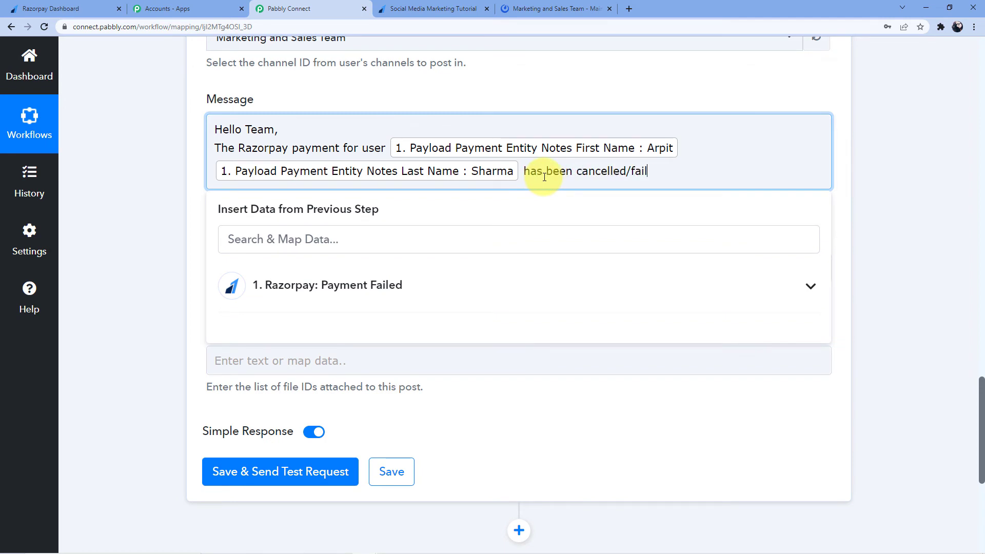
text(ed)
text(Please contact )
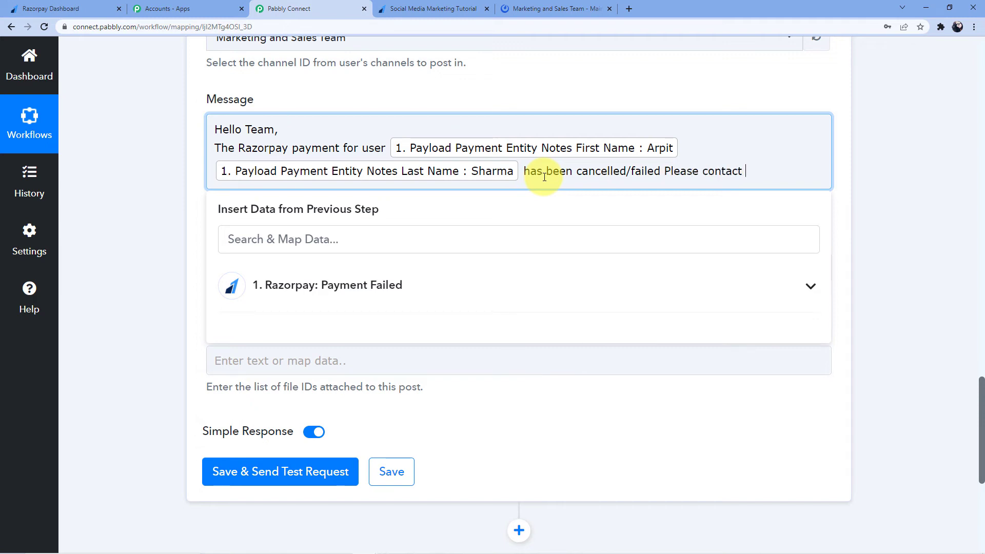
text(him/her)
text(knwo)
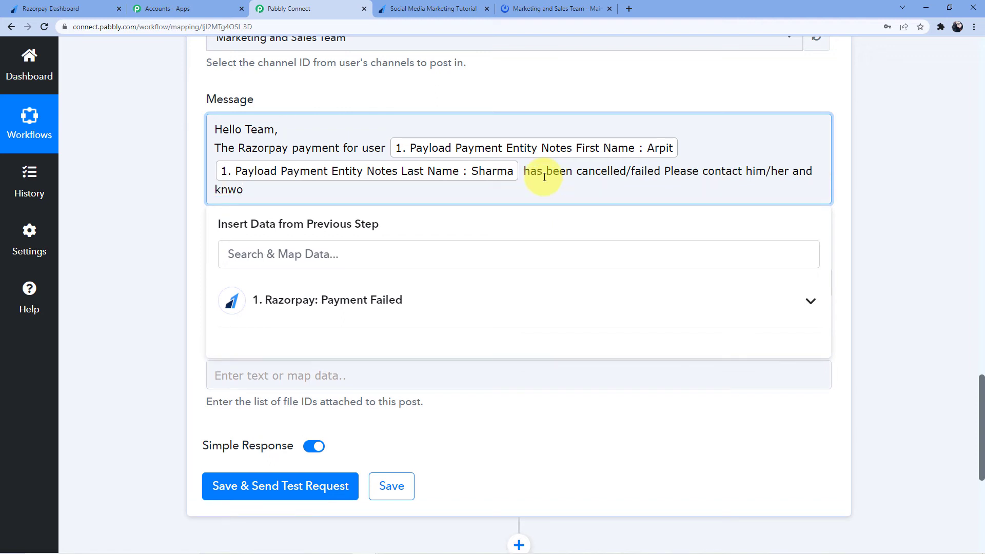
key(BackSpace)
key(BackSpace)
key(BackSpace)
key(BackSpace)
text(fi)
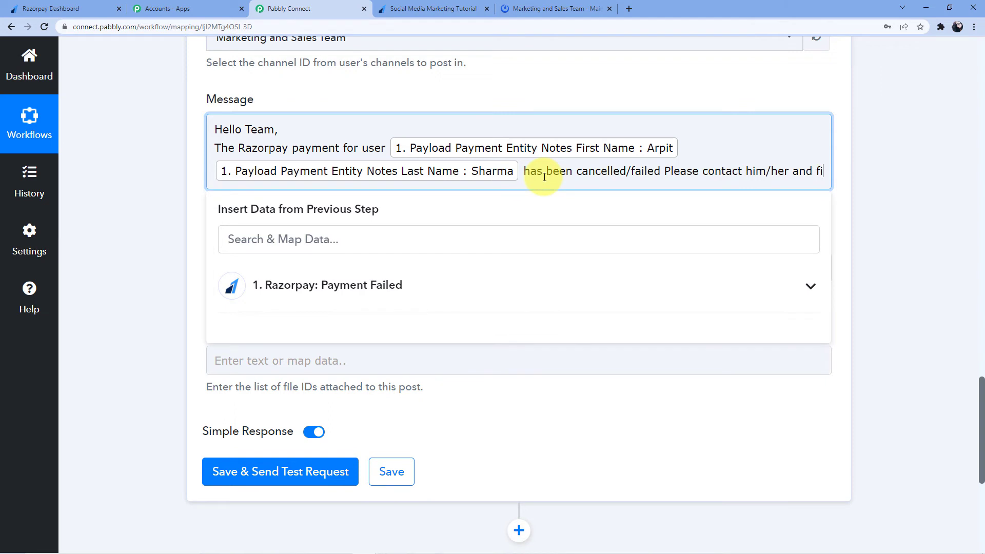
text(nd out )
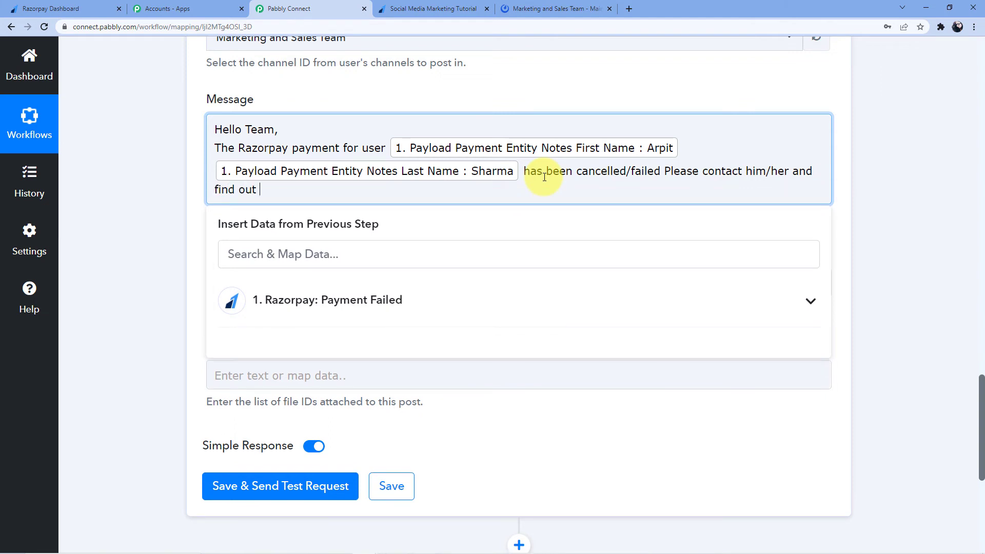
text(about the issue)
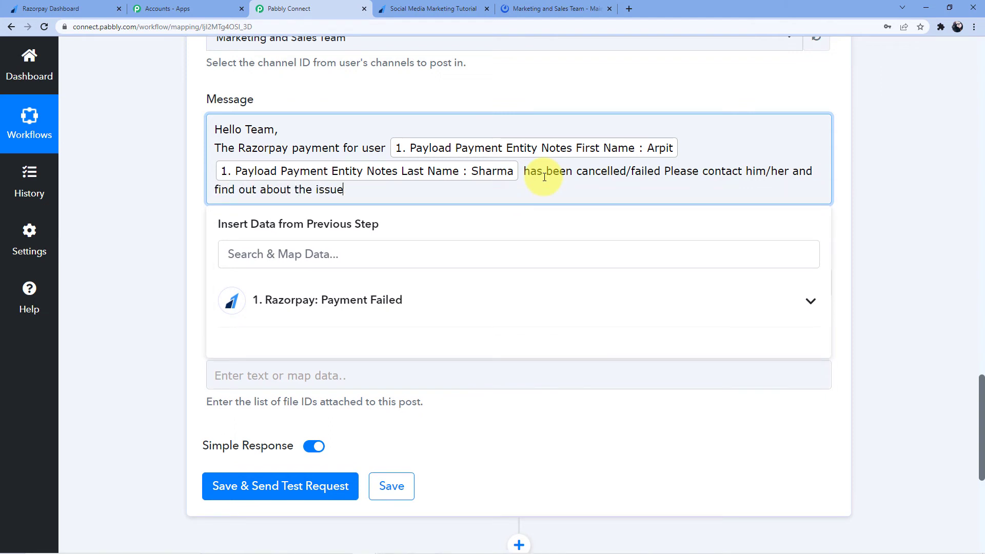
key(Return)
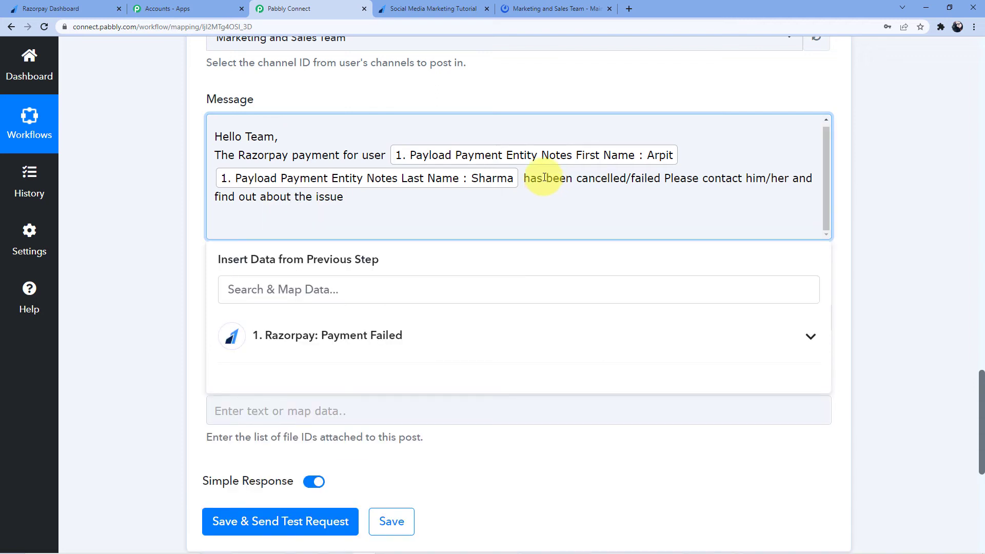
text(Email :)
Fix the 'hasbeen' spacing and map Payload Payment Entity Email after 'Email :'
click(545, 177)
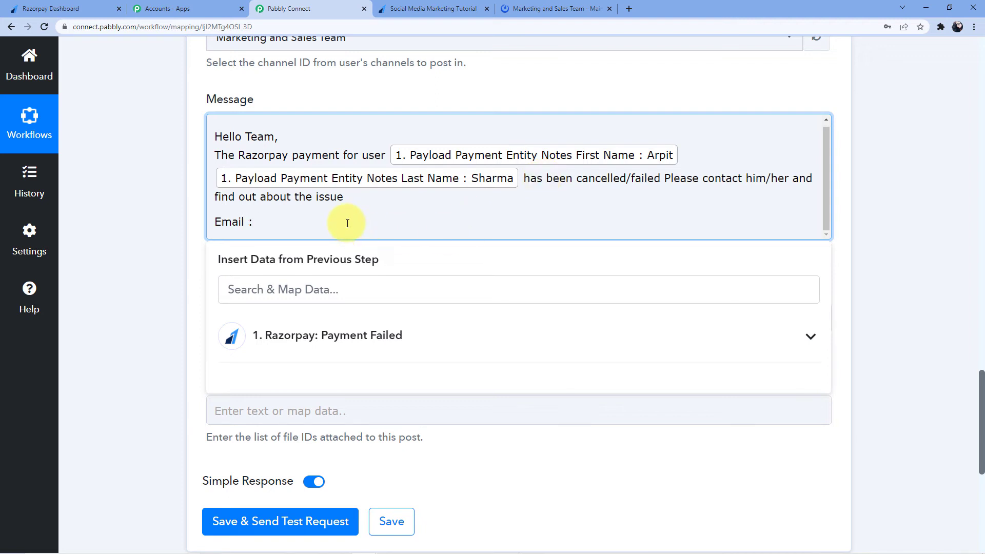
click(310, 283)
scroll(352, 310, down, 12)
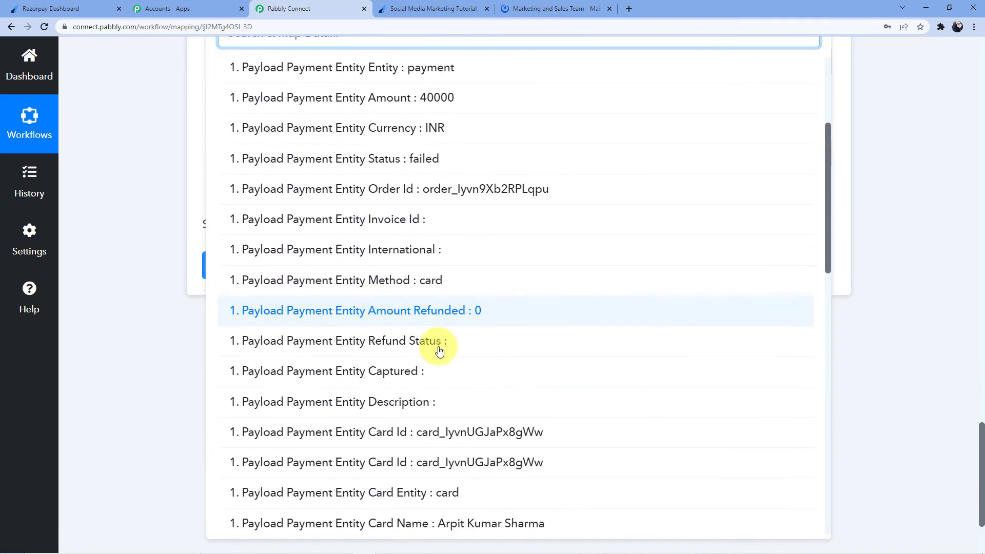
scroll(441, 354, down, 10)
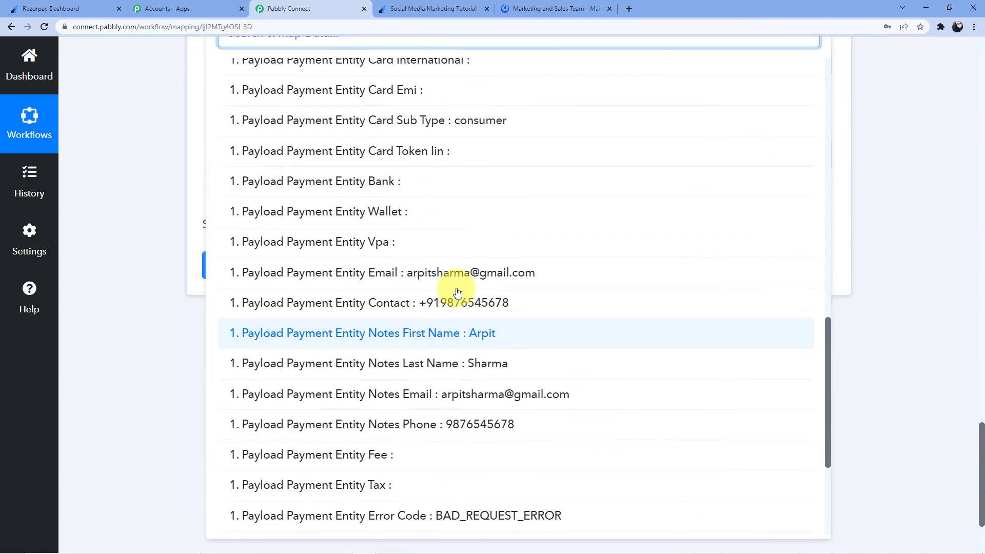
click(436, 278)
click(195, 216)
scroll(195, 216, up, 5)
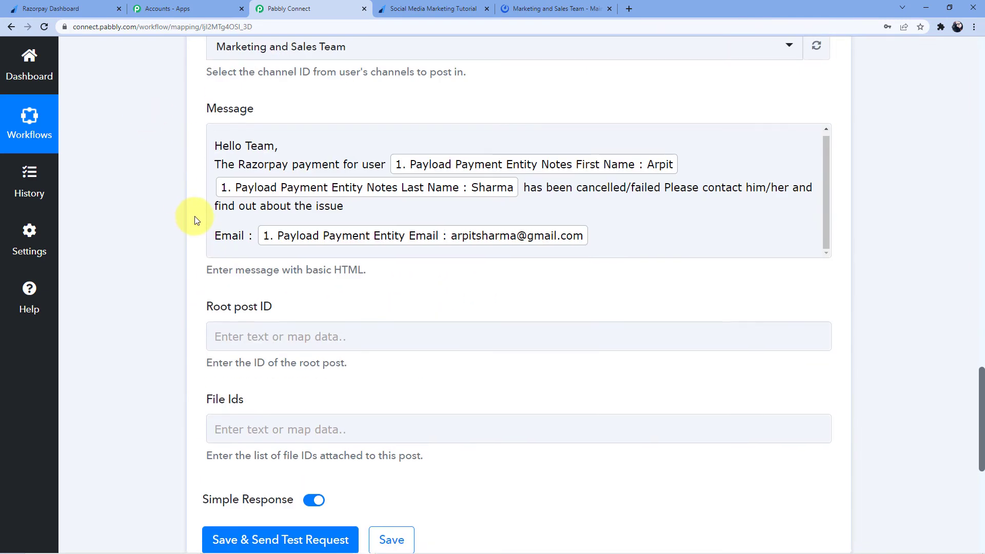
Add a 'Number :' line mapped to Payload Payment Entity Contact
click(620, 290)
key(Return)
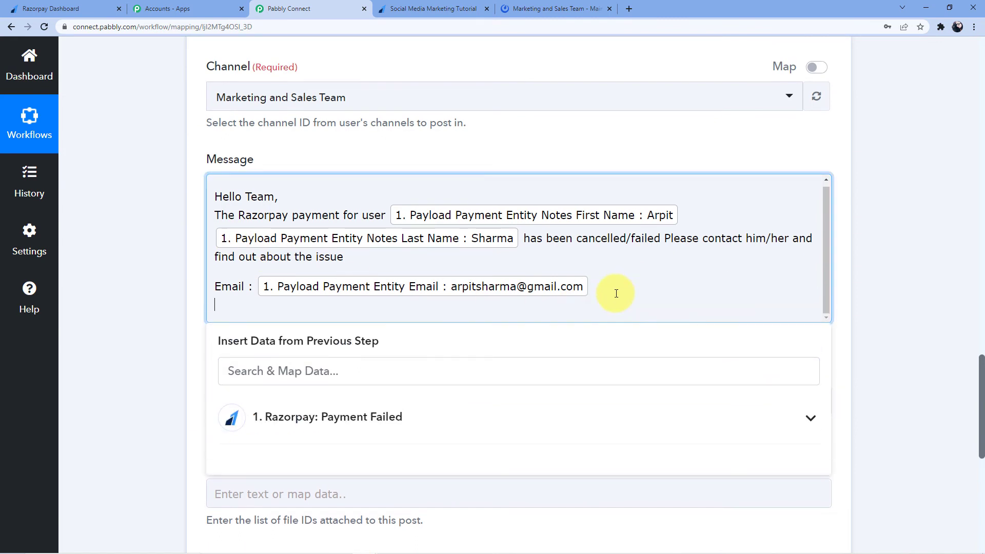
text(Number :)
click(337, 416)
scroll(380, 363, down, 5)
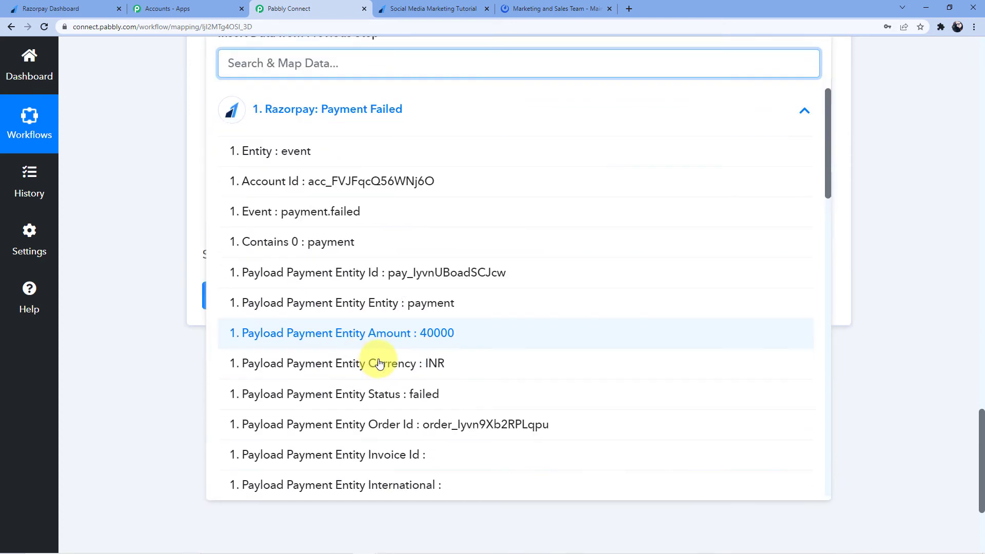
scroll(382, 349, down, 15)
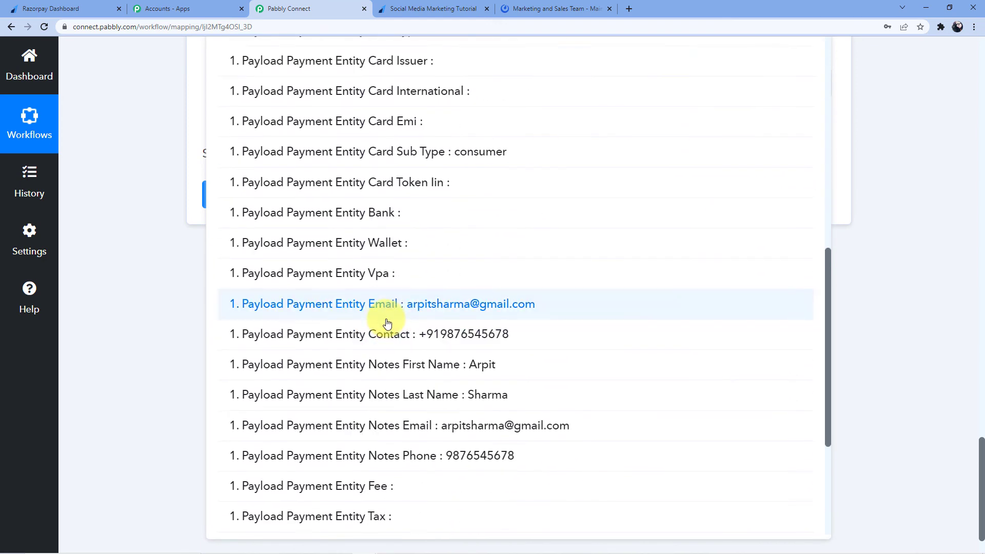
scroll(386, 319, down, 4)
scroll(457, 257, up, 2)
click(458, 240)
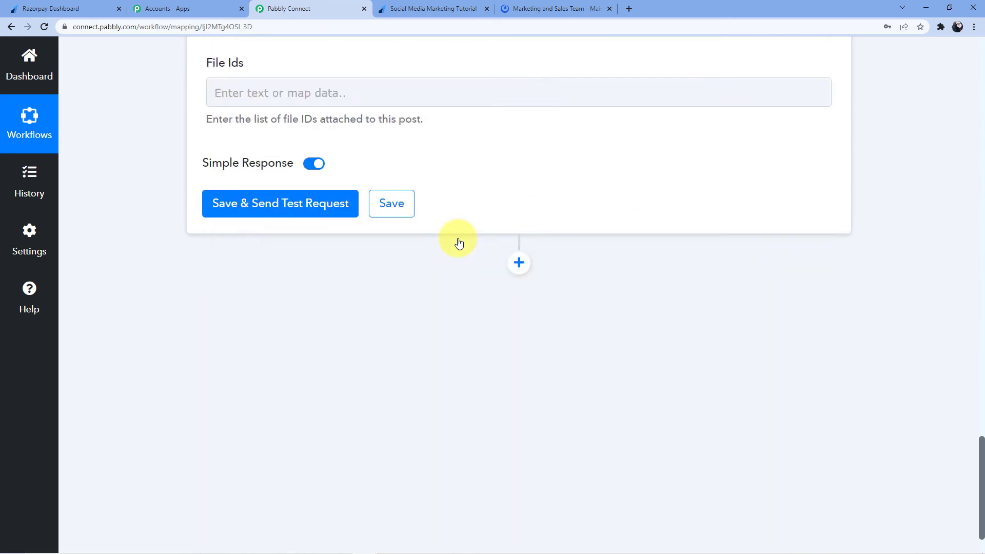
scroll(248, 293, up, 6)
scroll(158, 287, up, 3)
scroll(155, 340, down, 1)
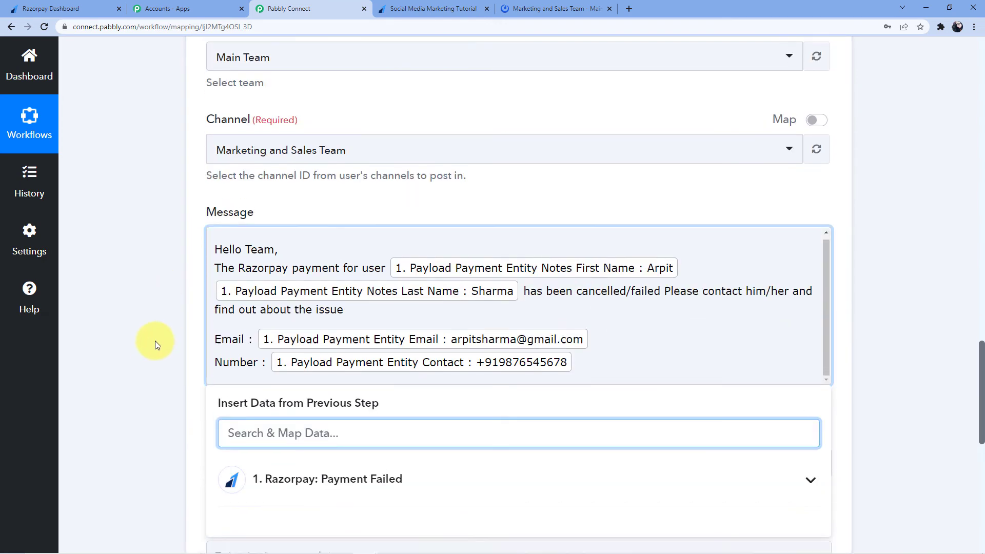
click(155, 340)
scroll(161, 331, down, 3)
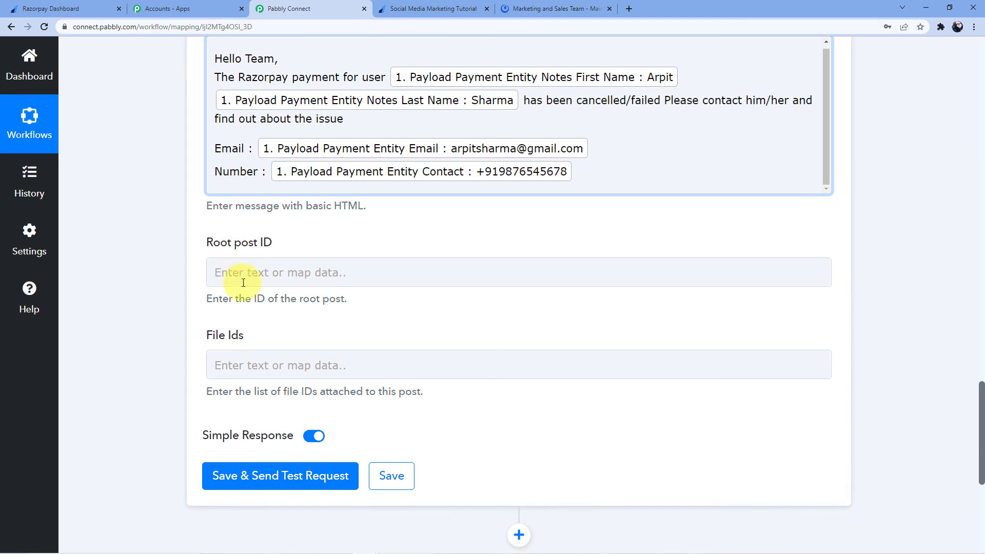
scroll(272, 277, down, 3)
Save the Mattermost step, send a test post, and review the returned Id, Channel Id and Message
click(271, 333)
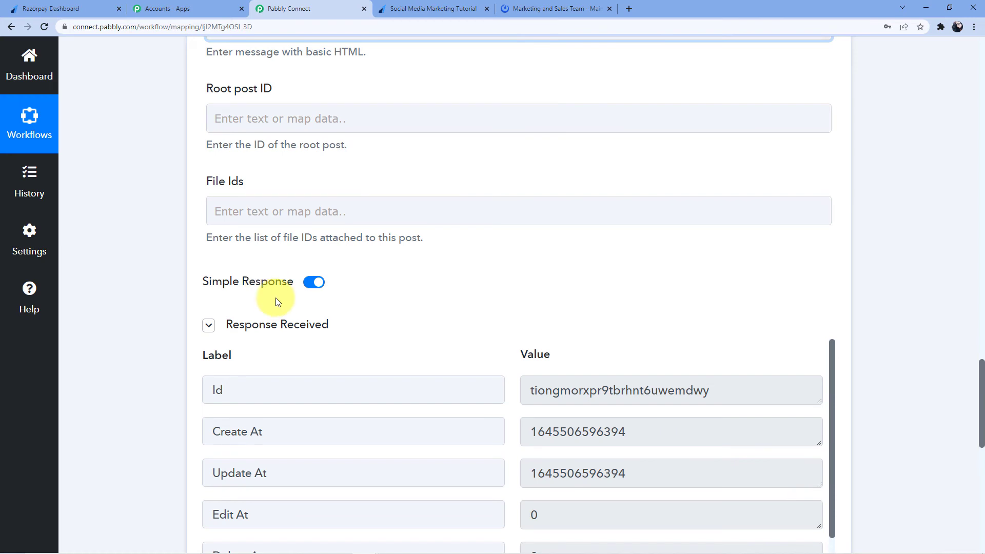
drag(532, 390, 747, 389)
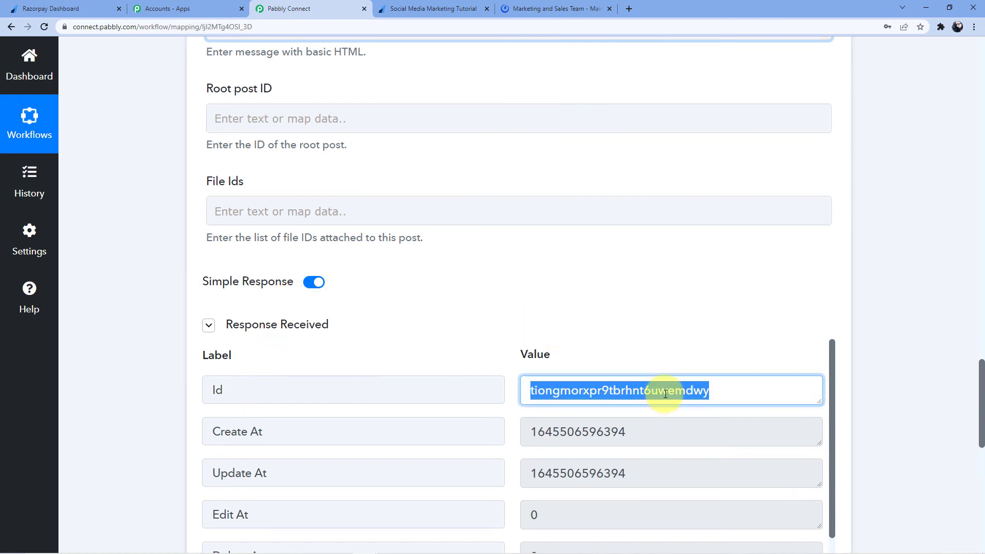
scroll(511, 346, down, 4)
scroll(159, 335, down, 3)
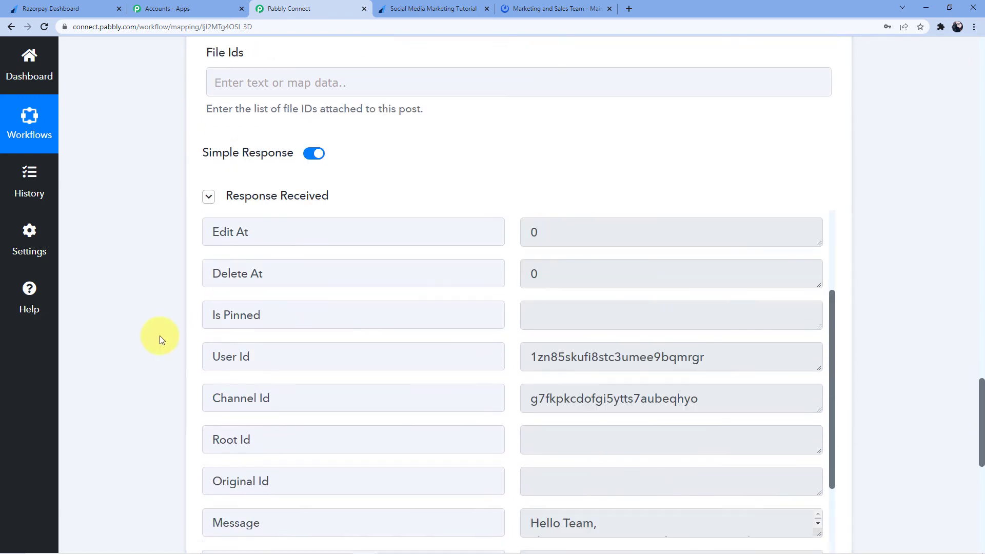
scroll(159, 336, down, 1)
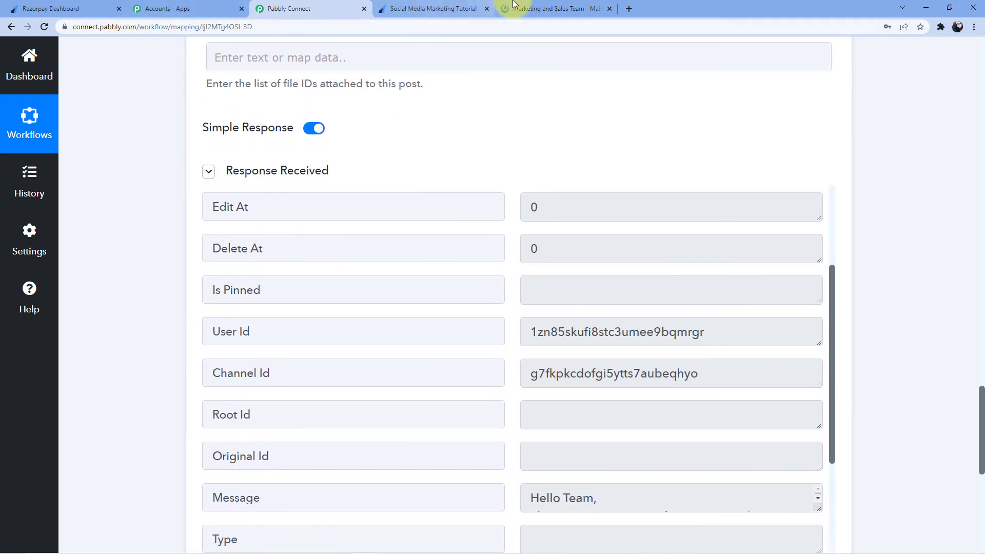
Check the failed-payment post in Marketing and Sales Team, then return to the Razorpay payment page
click(514, 5)
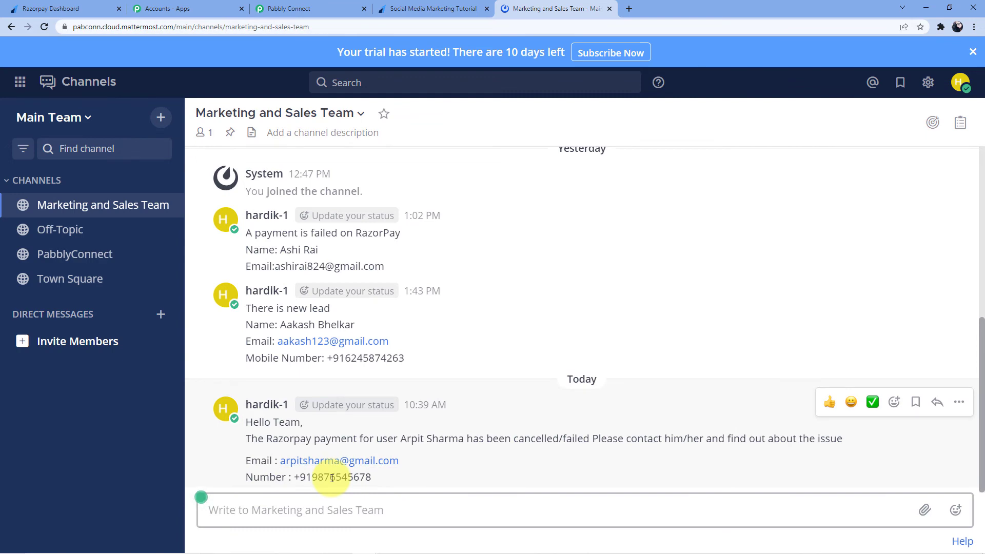
click(428, 9)
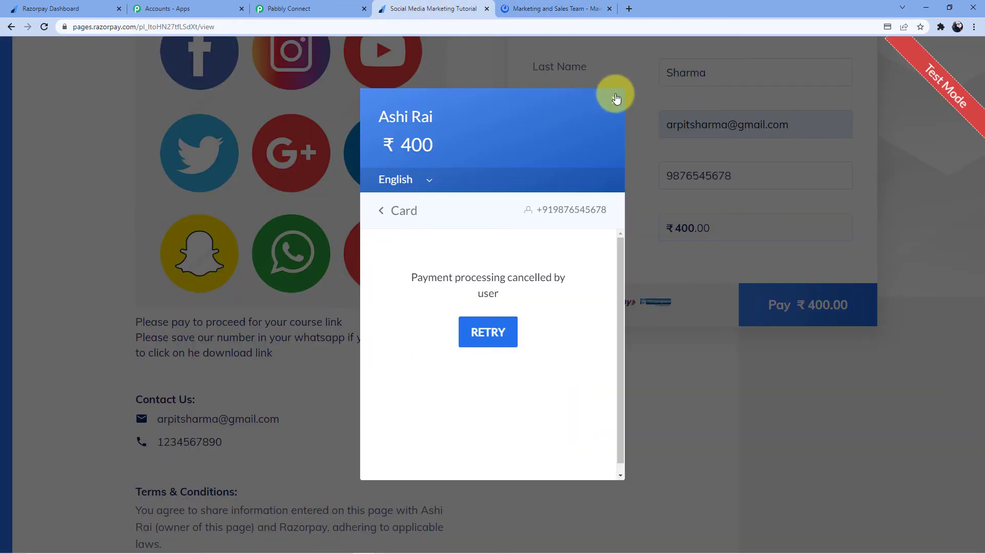
Dismiss the payment-cancelled dialog and reload the Razorpay payment page
click(616, 98)
click(537, 25)
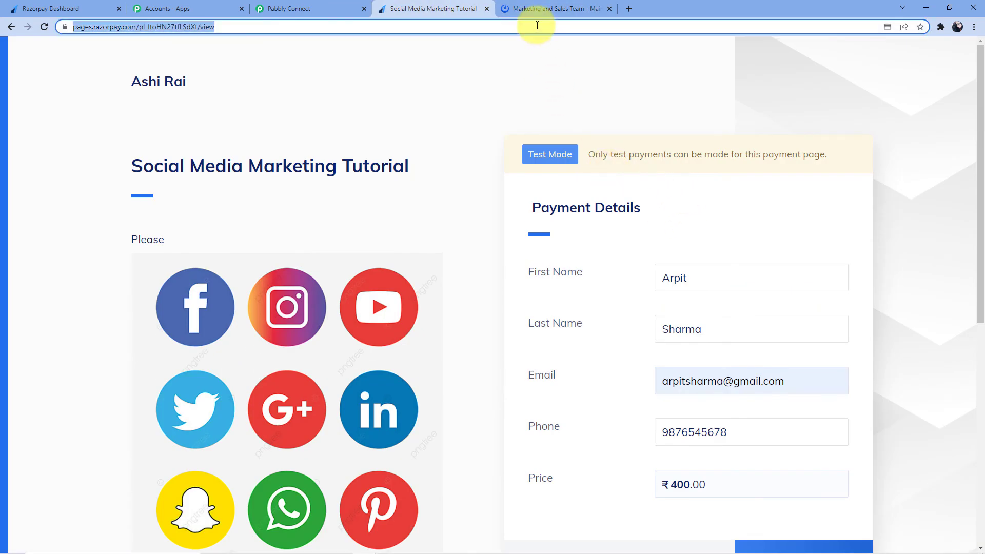
key(Return)
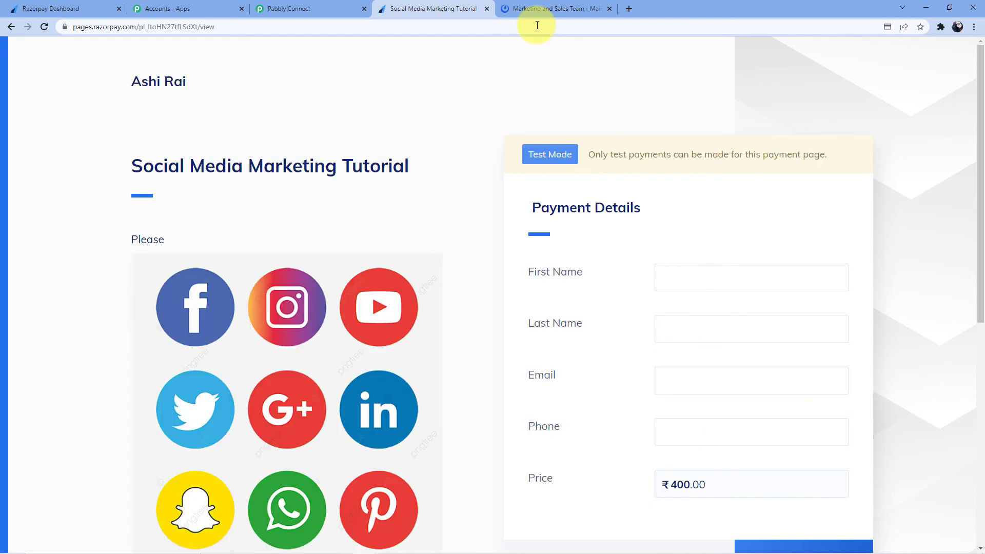
Fill in the customer's first name, last name, email and phone, then pay ₹400.00
click(690, 275)
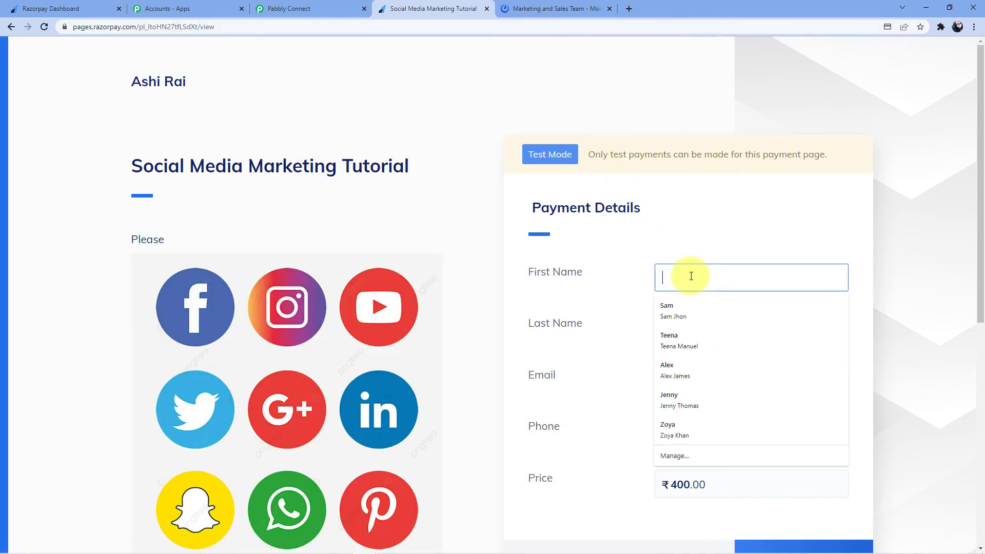
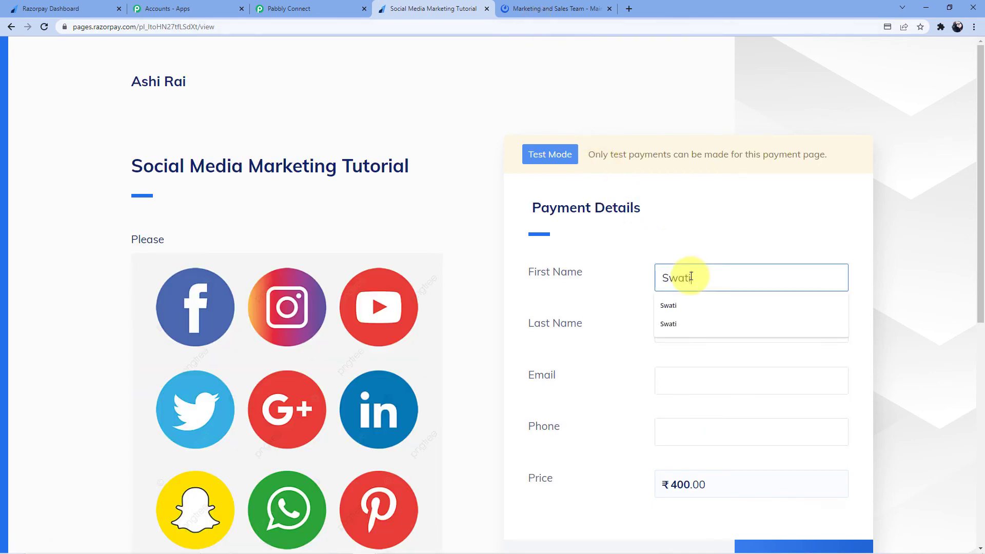
click(686, 296)
click(687, 321)
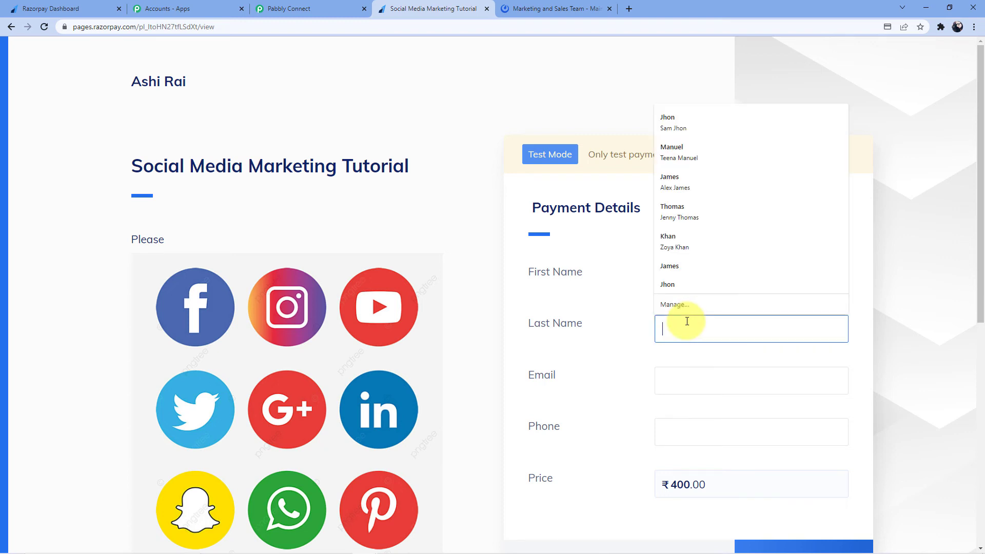
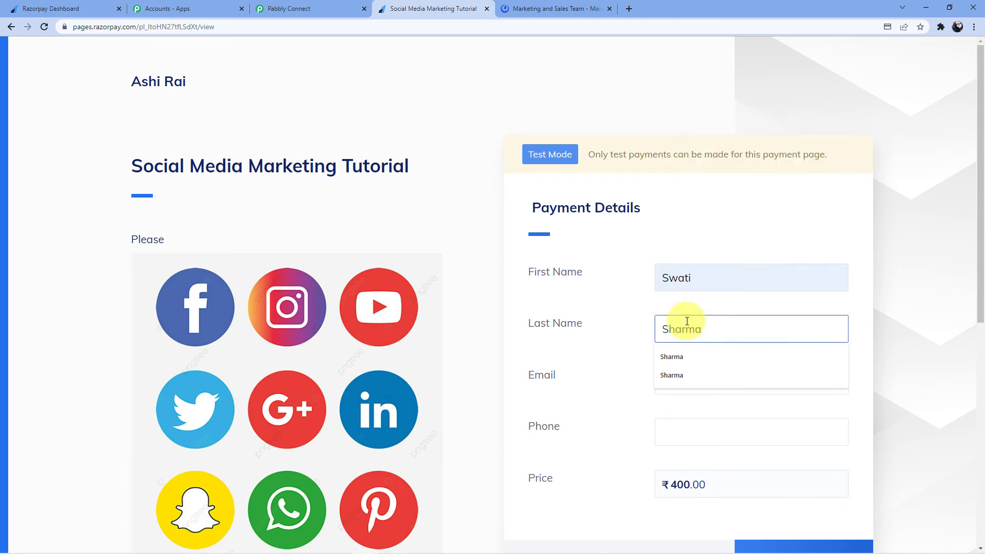
click(682, 358)
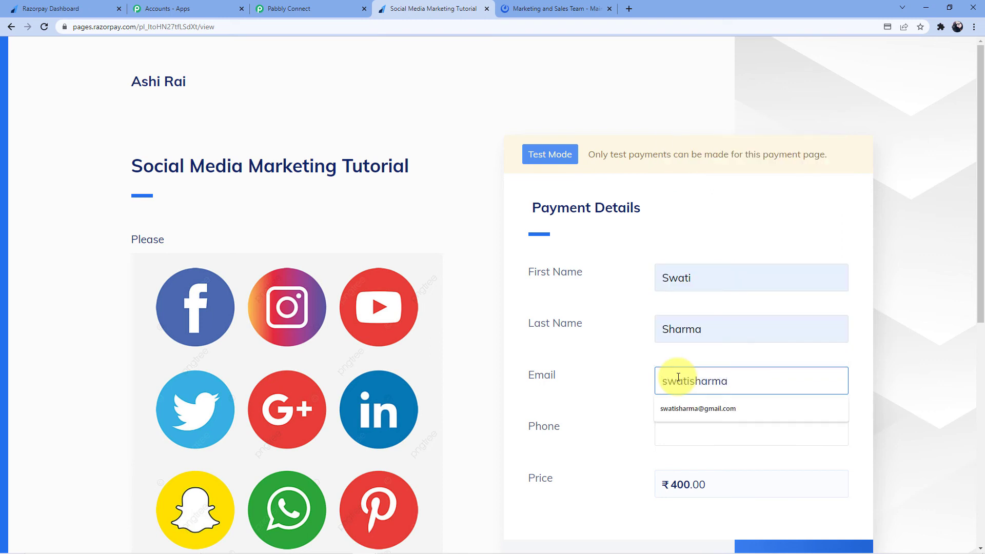
click(676, 422)
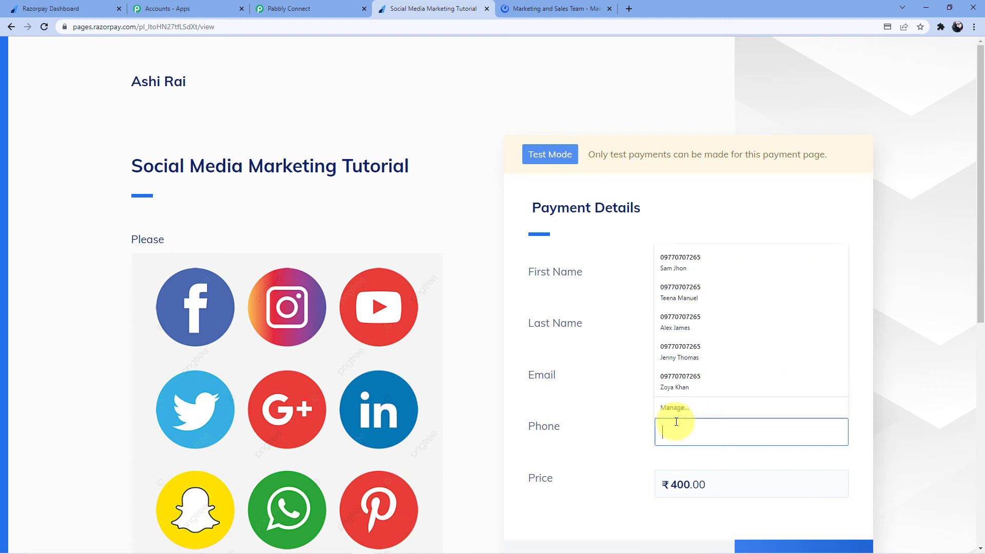
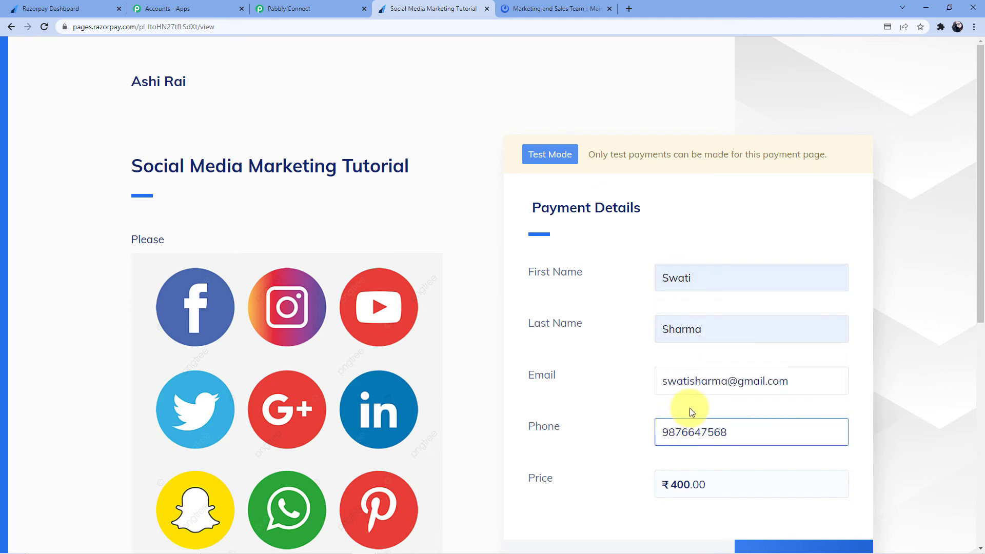
scroll(690, 408, down, 4)
click(814, 357)
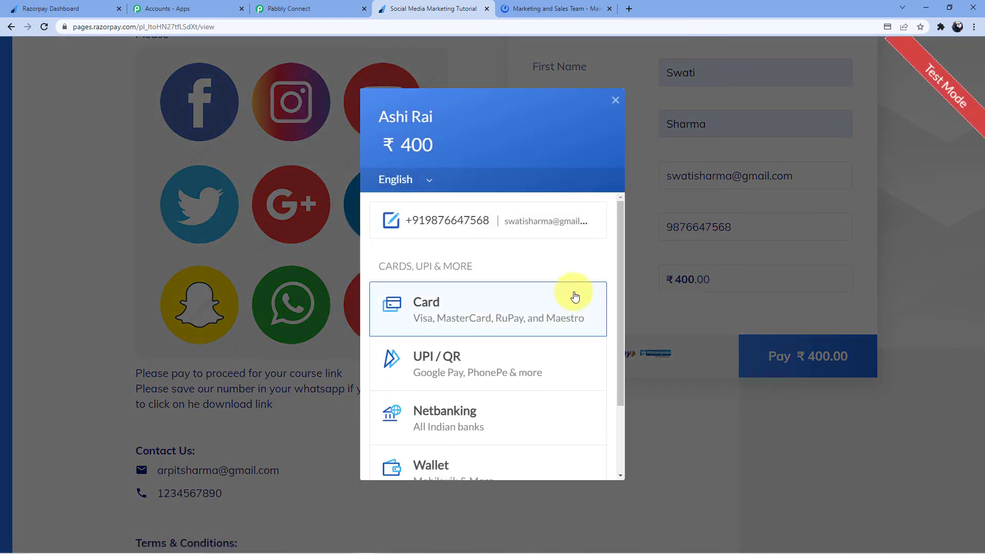
Pay the ₹400 by card using the test card number, expiry, holder name and CVV
click(398, 312)
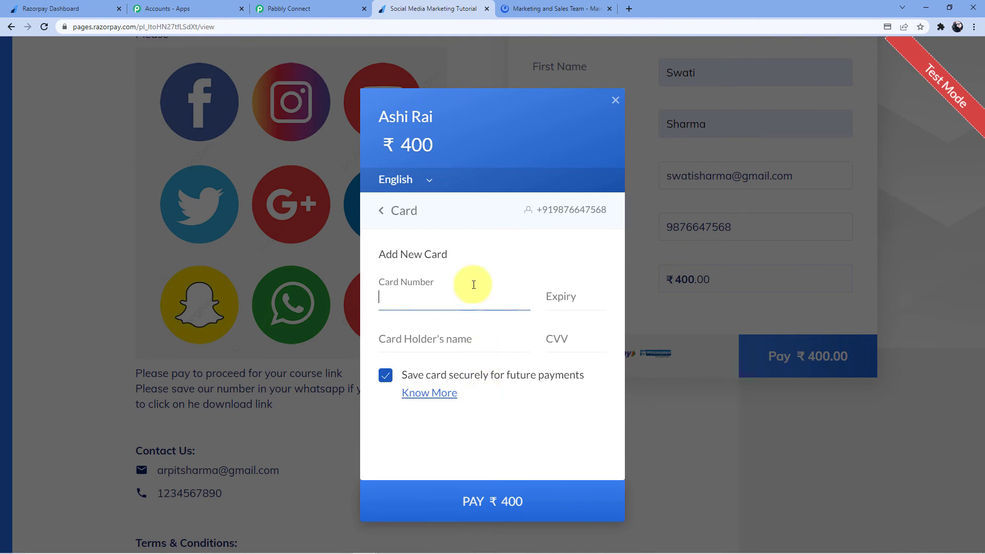
text(4111 1111 1111 1111)
click(554, 301)
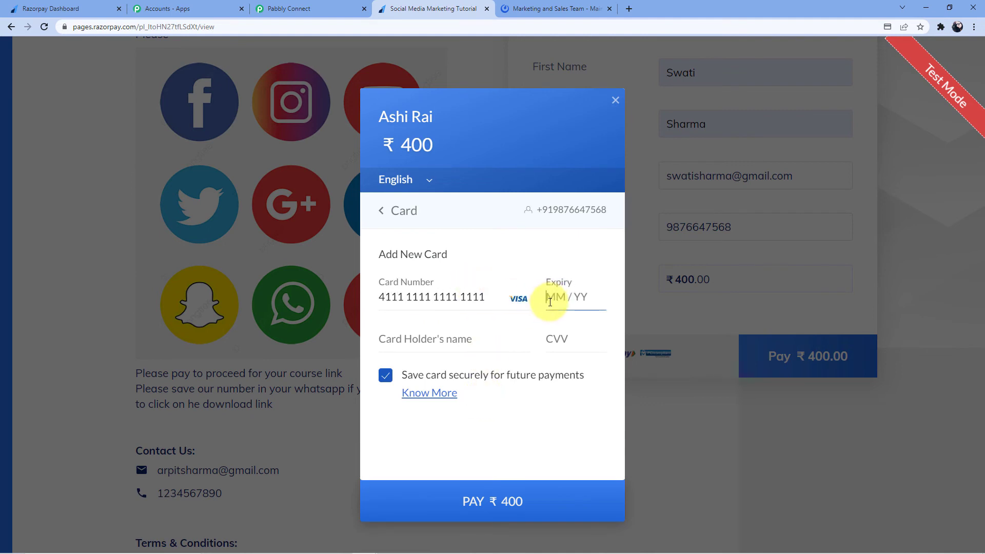
text(11 /23)
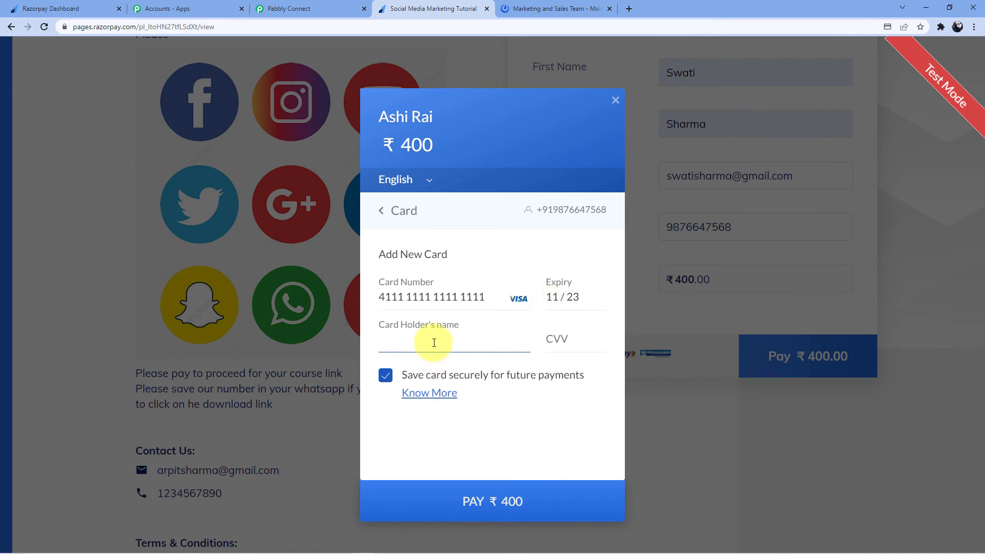
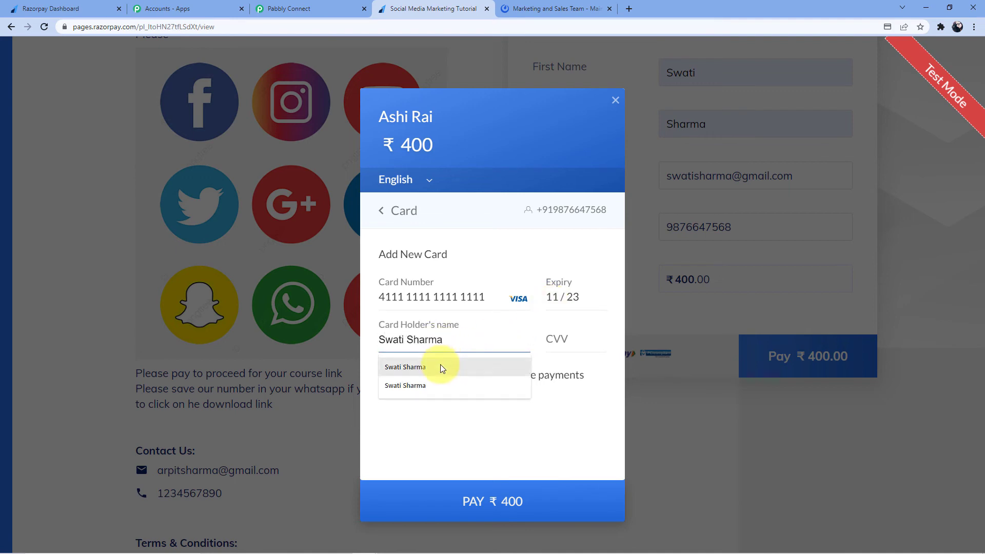
click(440, 366)
click(560, 351)
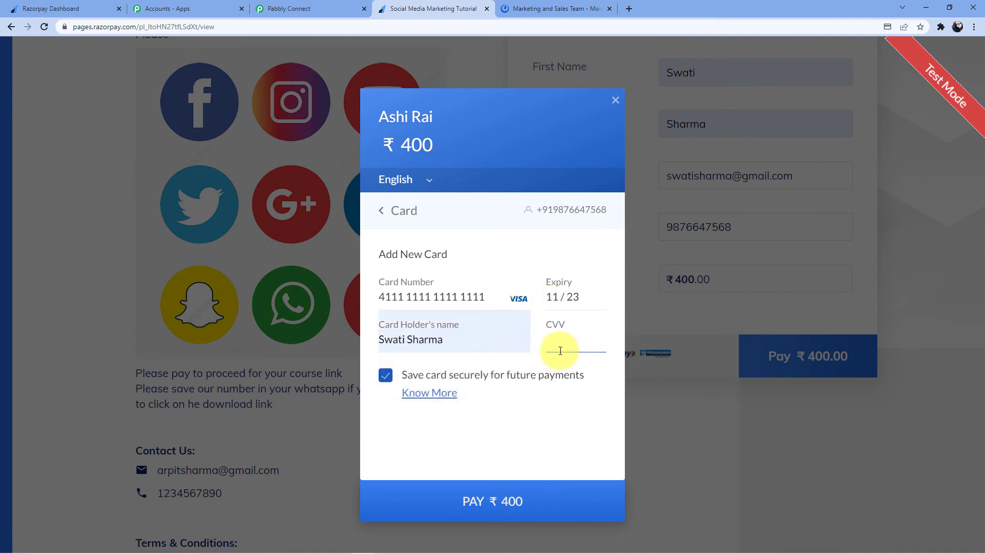
text(123)
click(482, 502)
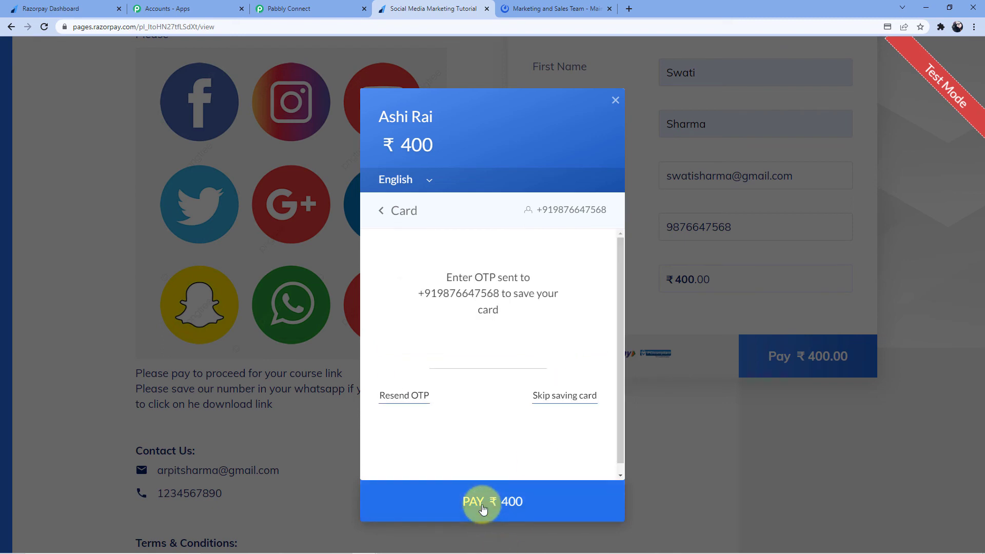
Skip saving the card and cancel the payment at the OTP page
click(559, 396)
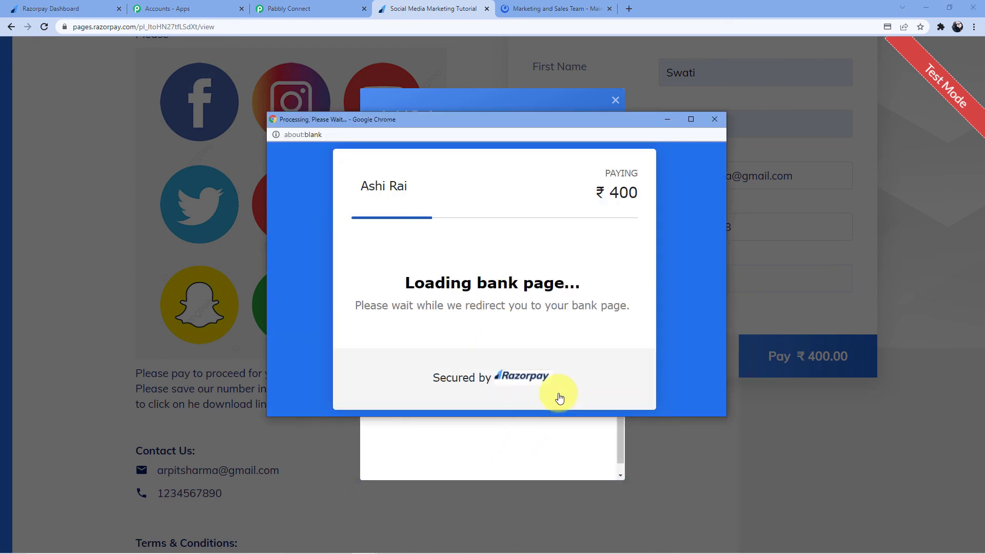
scroll(527, 304, down, 4)
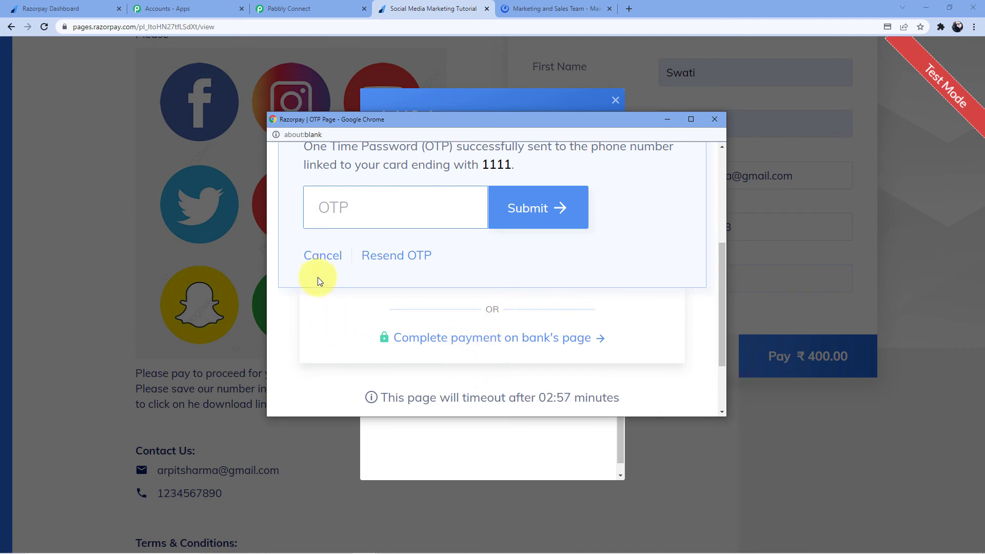
click(320, 262)
click(477, 289)
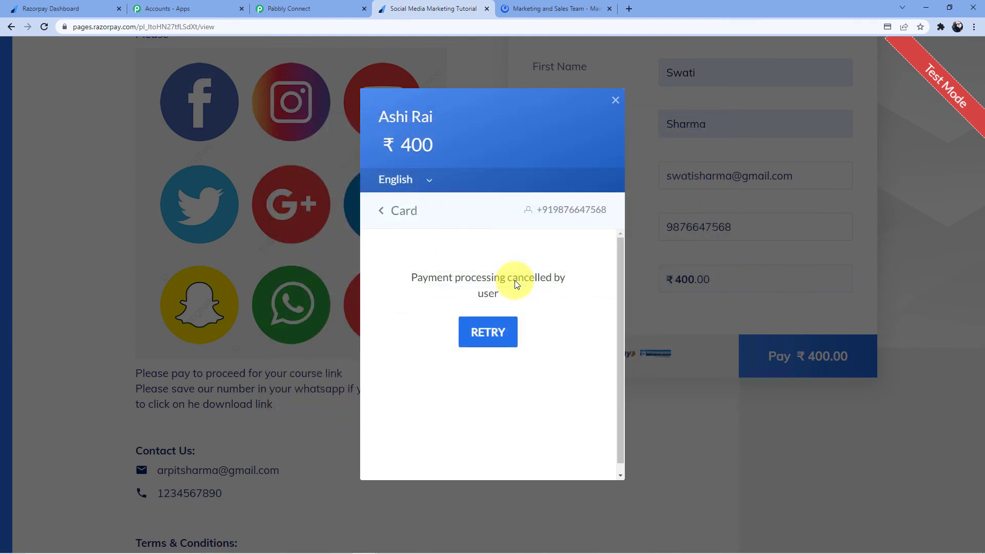
Inspect the new failed-payment post in Mattermost, closing the mail app its email link opened
click(548, 8)
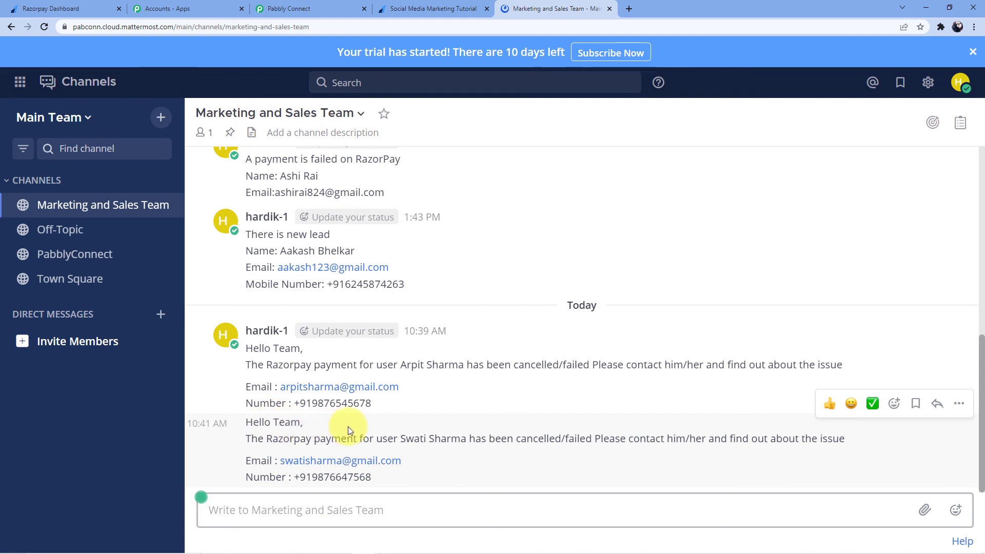
drag(419, 439, 843, 438)
click(636, 439)
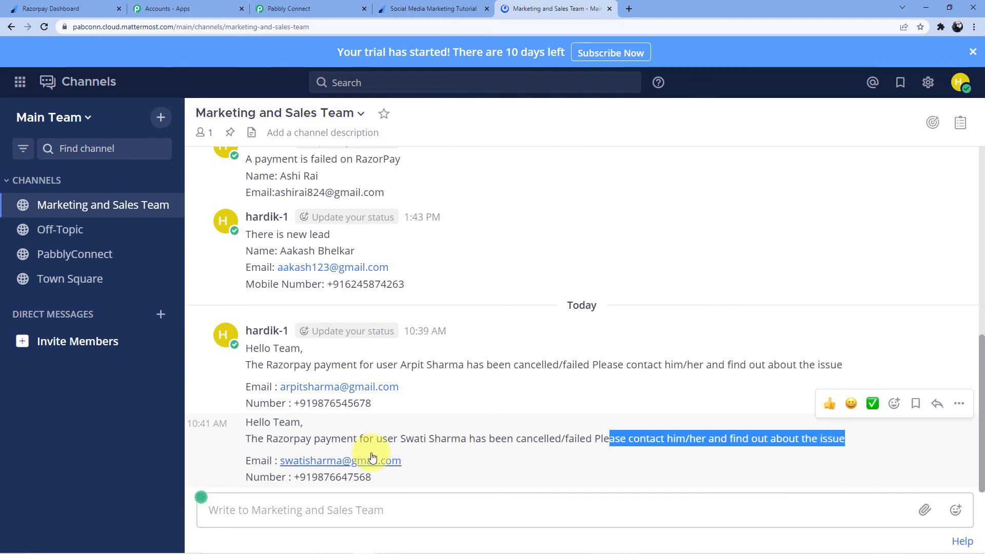
click(372, 459)
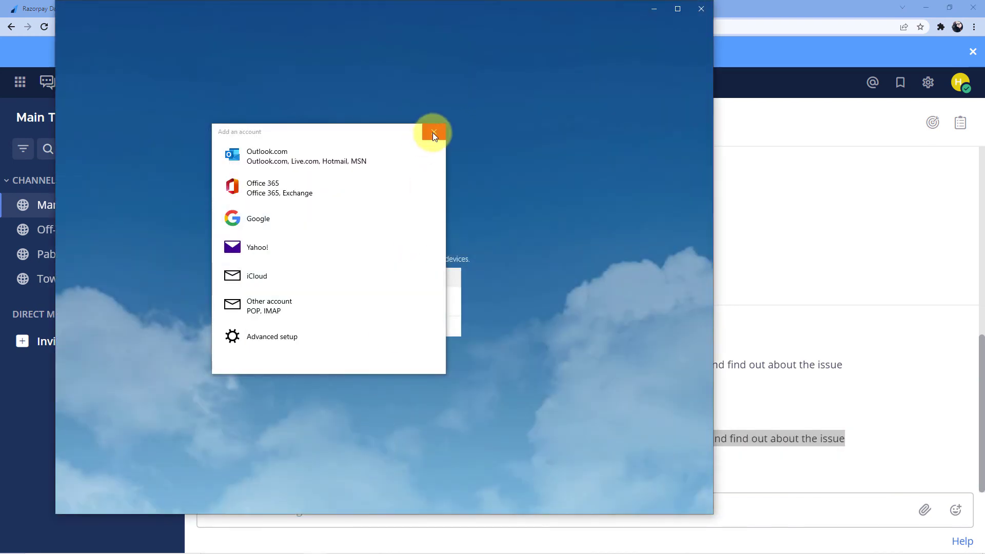
click(434, 133)
click(700, 8)
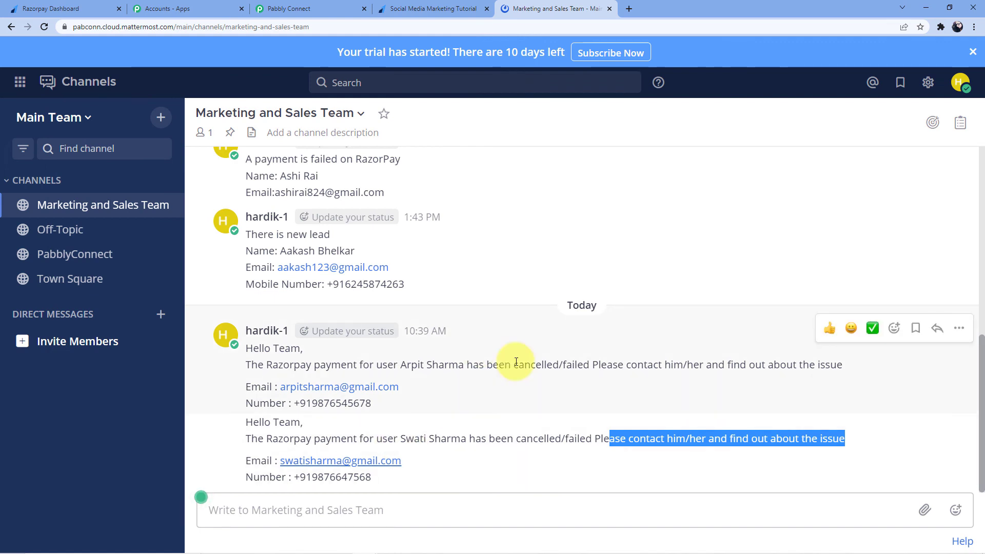
Return to the Pabbly workflow and collapse the Razorpay trigger and Mattermost action steps
click(347, 8)
scroll(564, 267, up, 3)
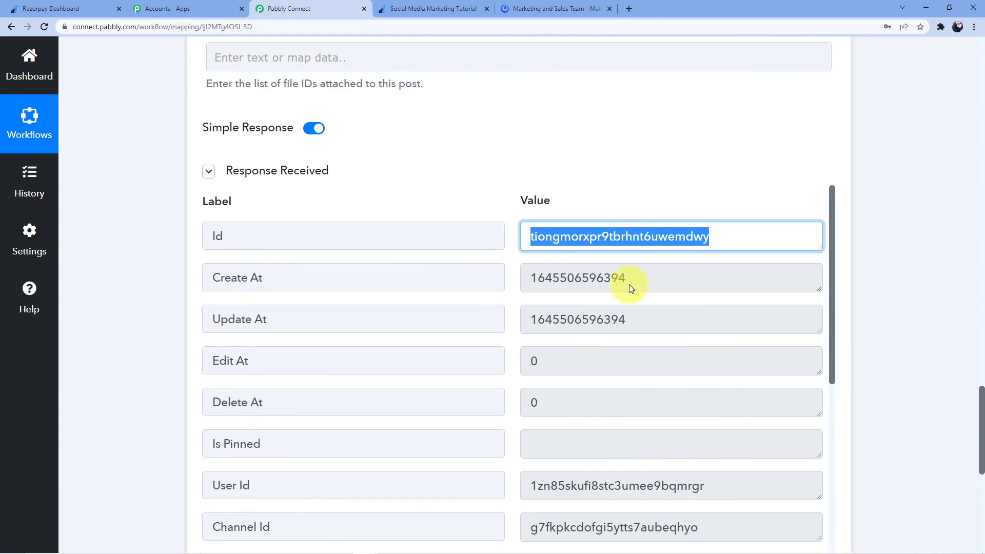
drag(981, 402, 981, 47)
click(484, 257)
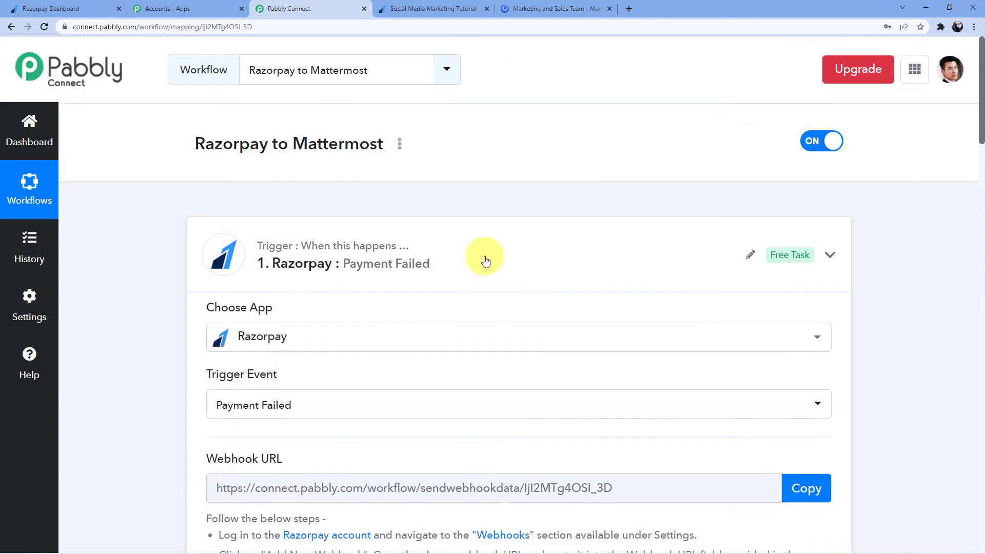
click(446, 321)
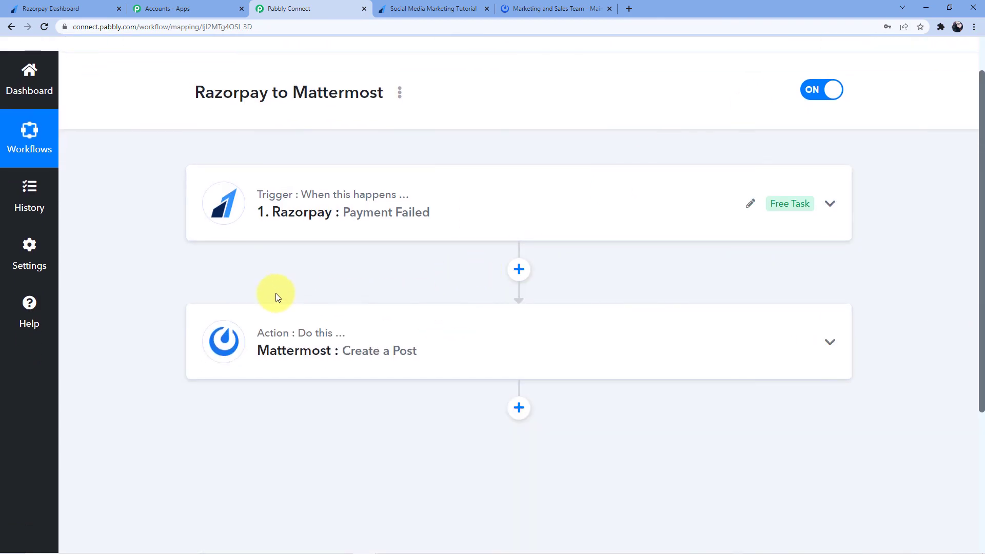